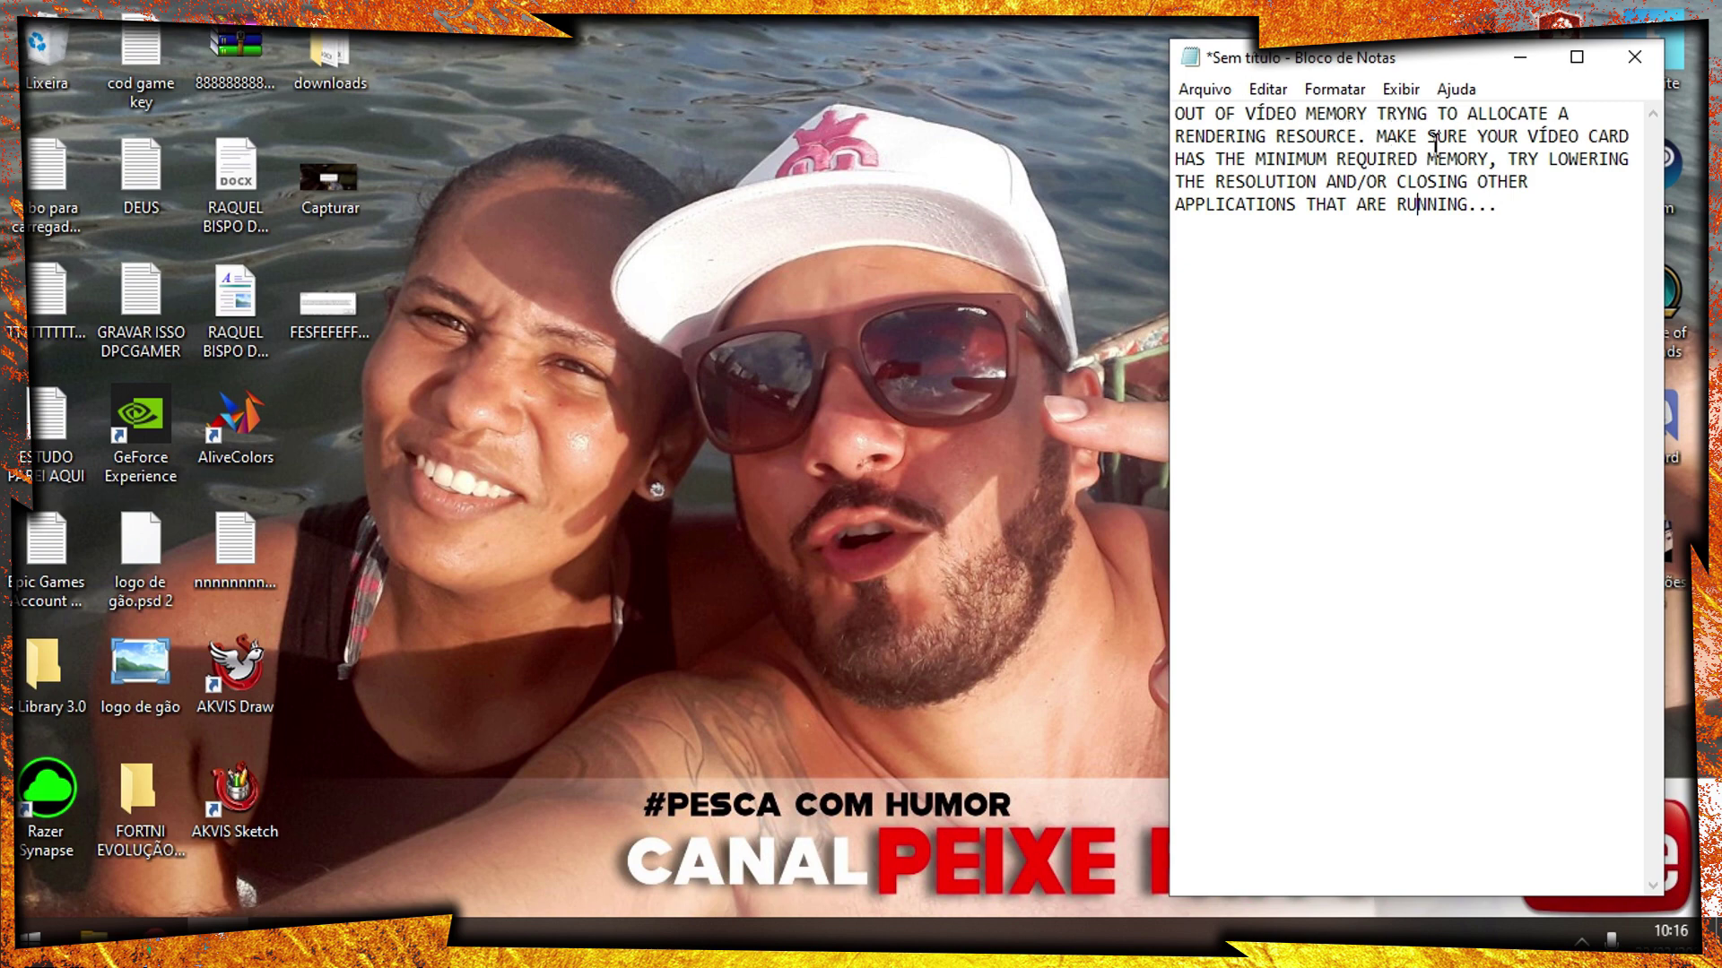
Review the Portuguese translation of the out-of-video-memory error message in Chrome, minimizing Notepad first and the browser when done.
{"action": "left_click", "coordinate": [1521, 55]}
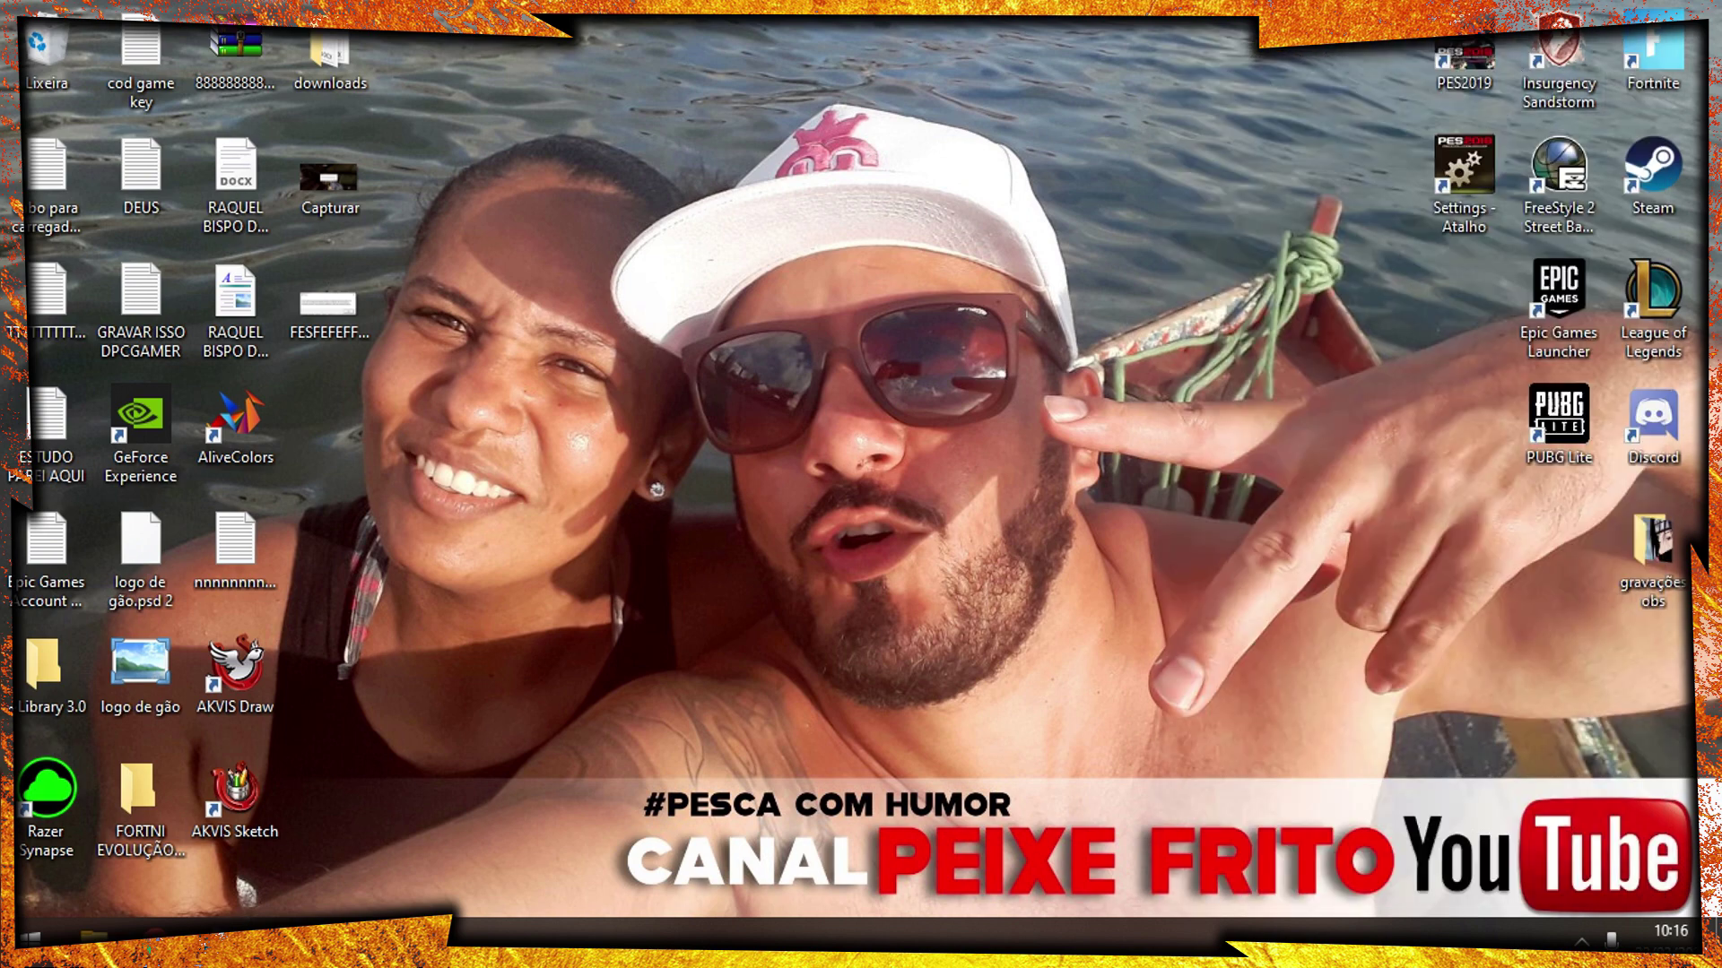
{"action": "left_click", "coordinate": [156, 931]}
{"action": "scroll", "coordinate": [1143, 440], "scroll_direction": "down", "scroll_amount": 3}
{"action": "scroll", "coordinate": [1135, 433], "scroll_direction": "up", "scroll_amount": 2}
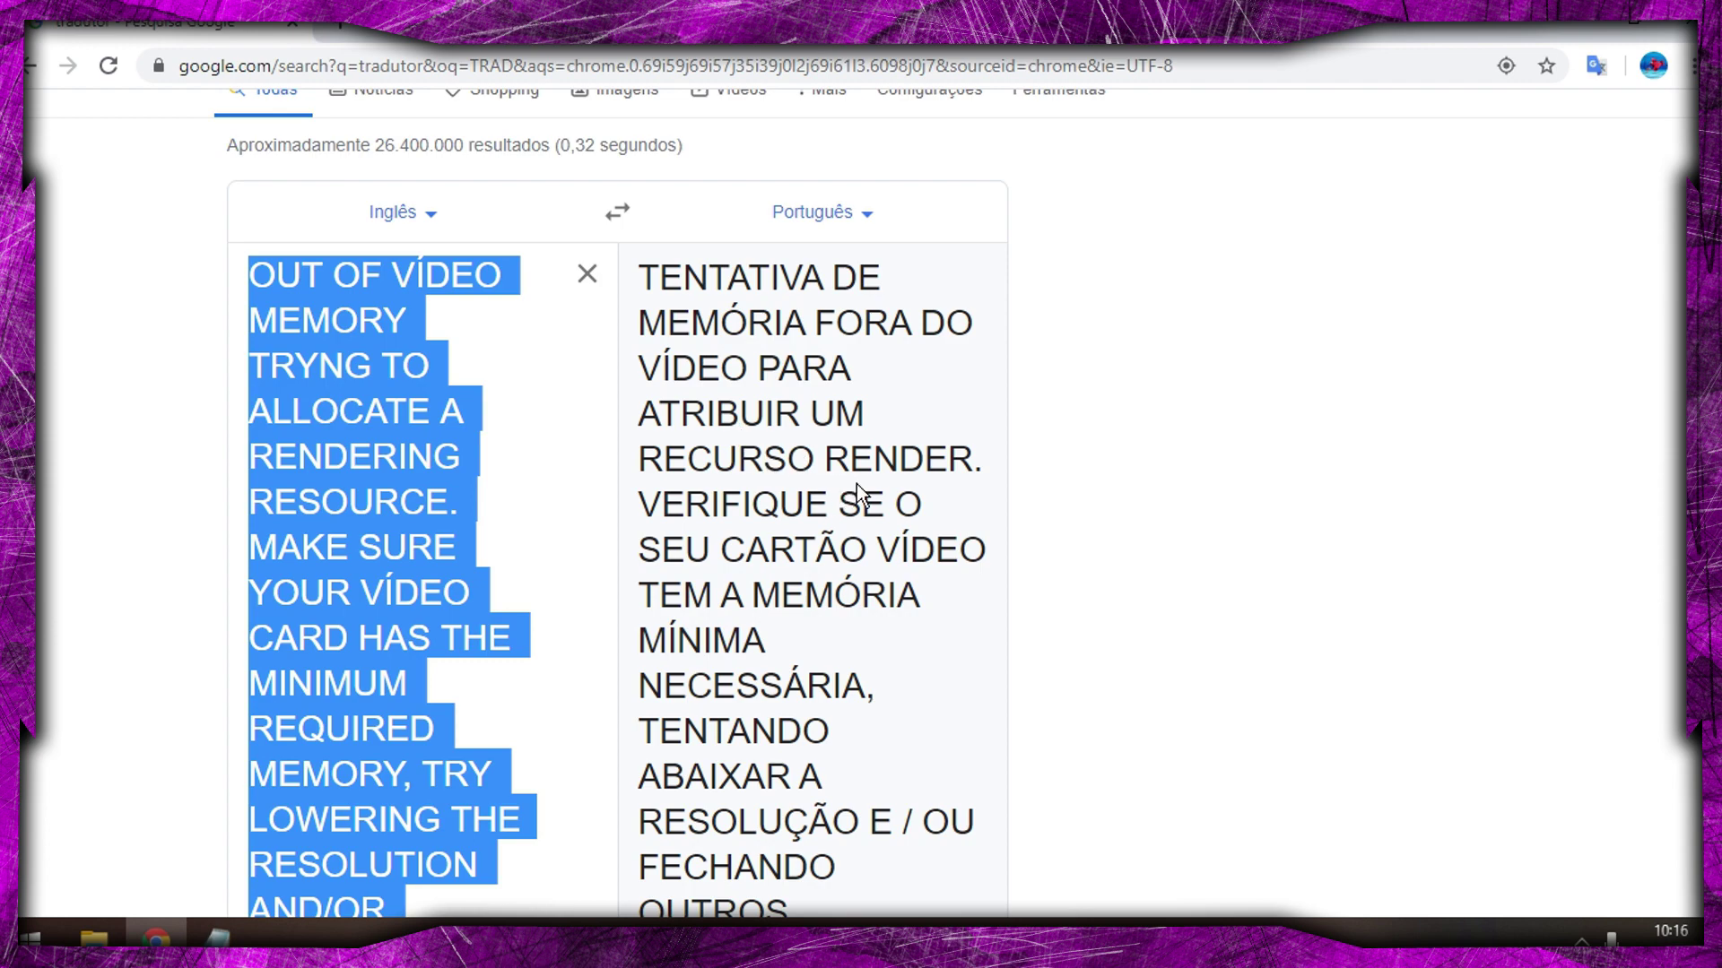
{"action": "scroll", "coordinate": [1108, 461], "scroll_direction": "down", "scroll_amount": 1}
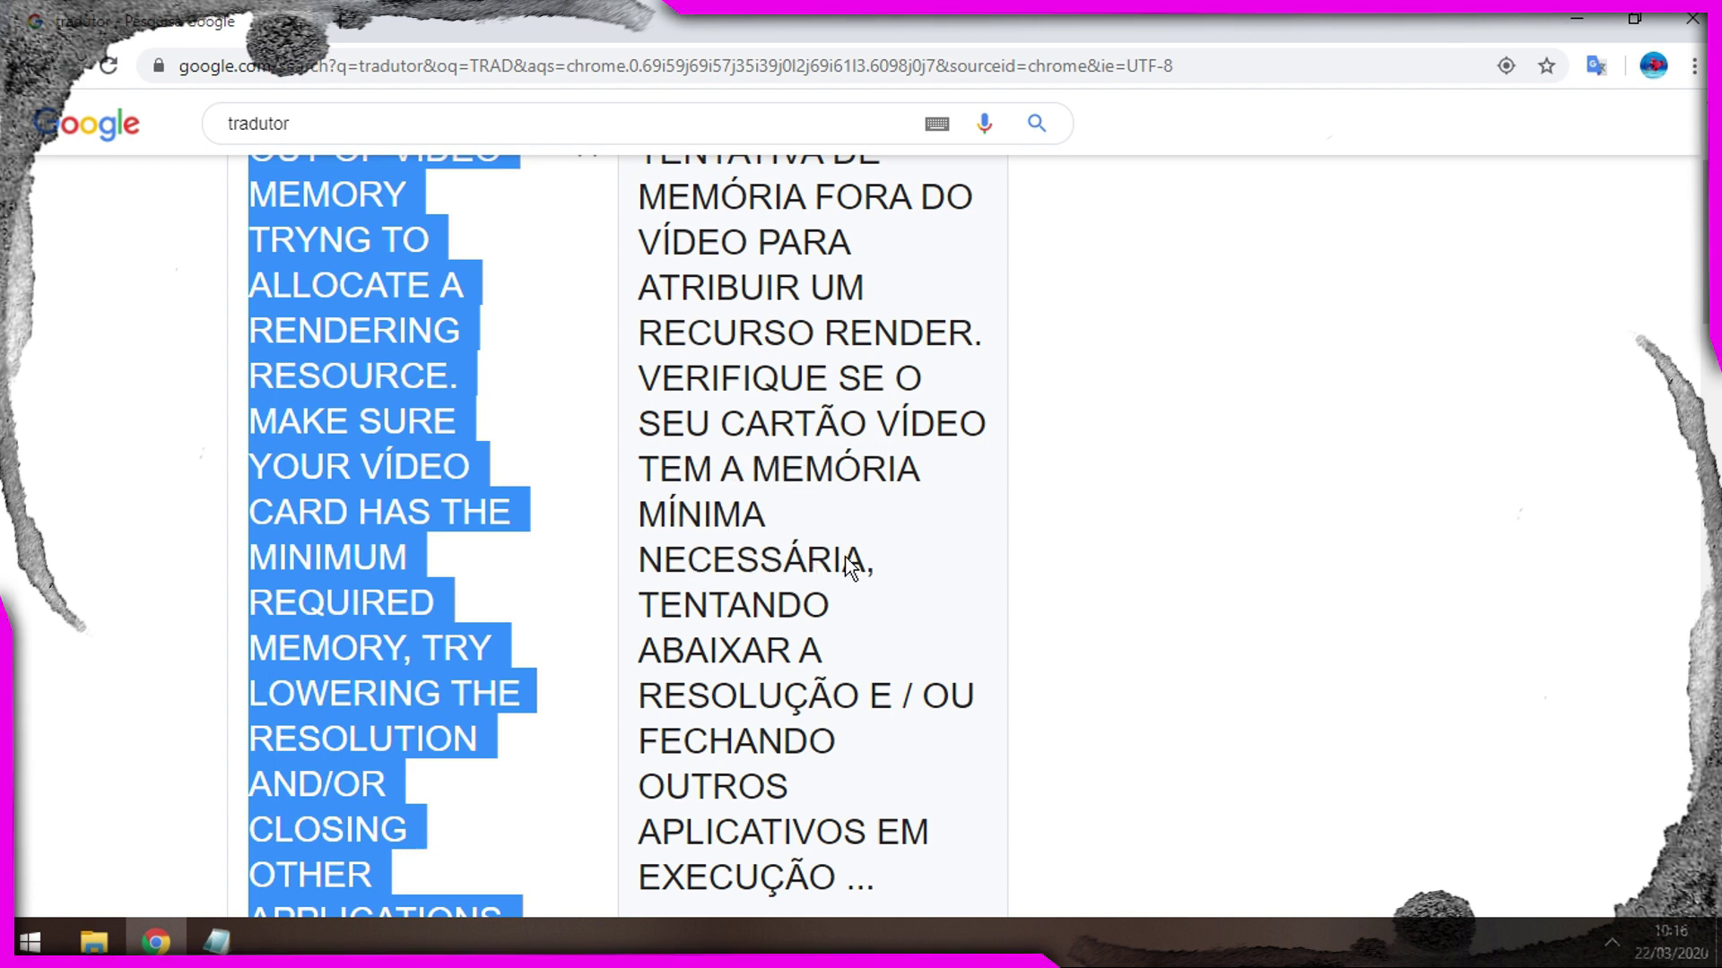
{"action": "scroll", "coordinate": [815, 564], "scroll_direction": "down", "scroll_amount": 1}
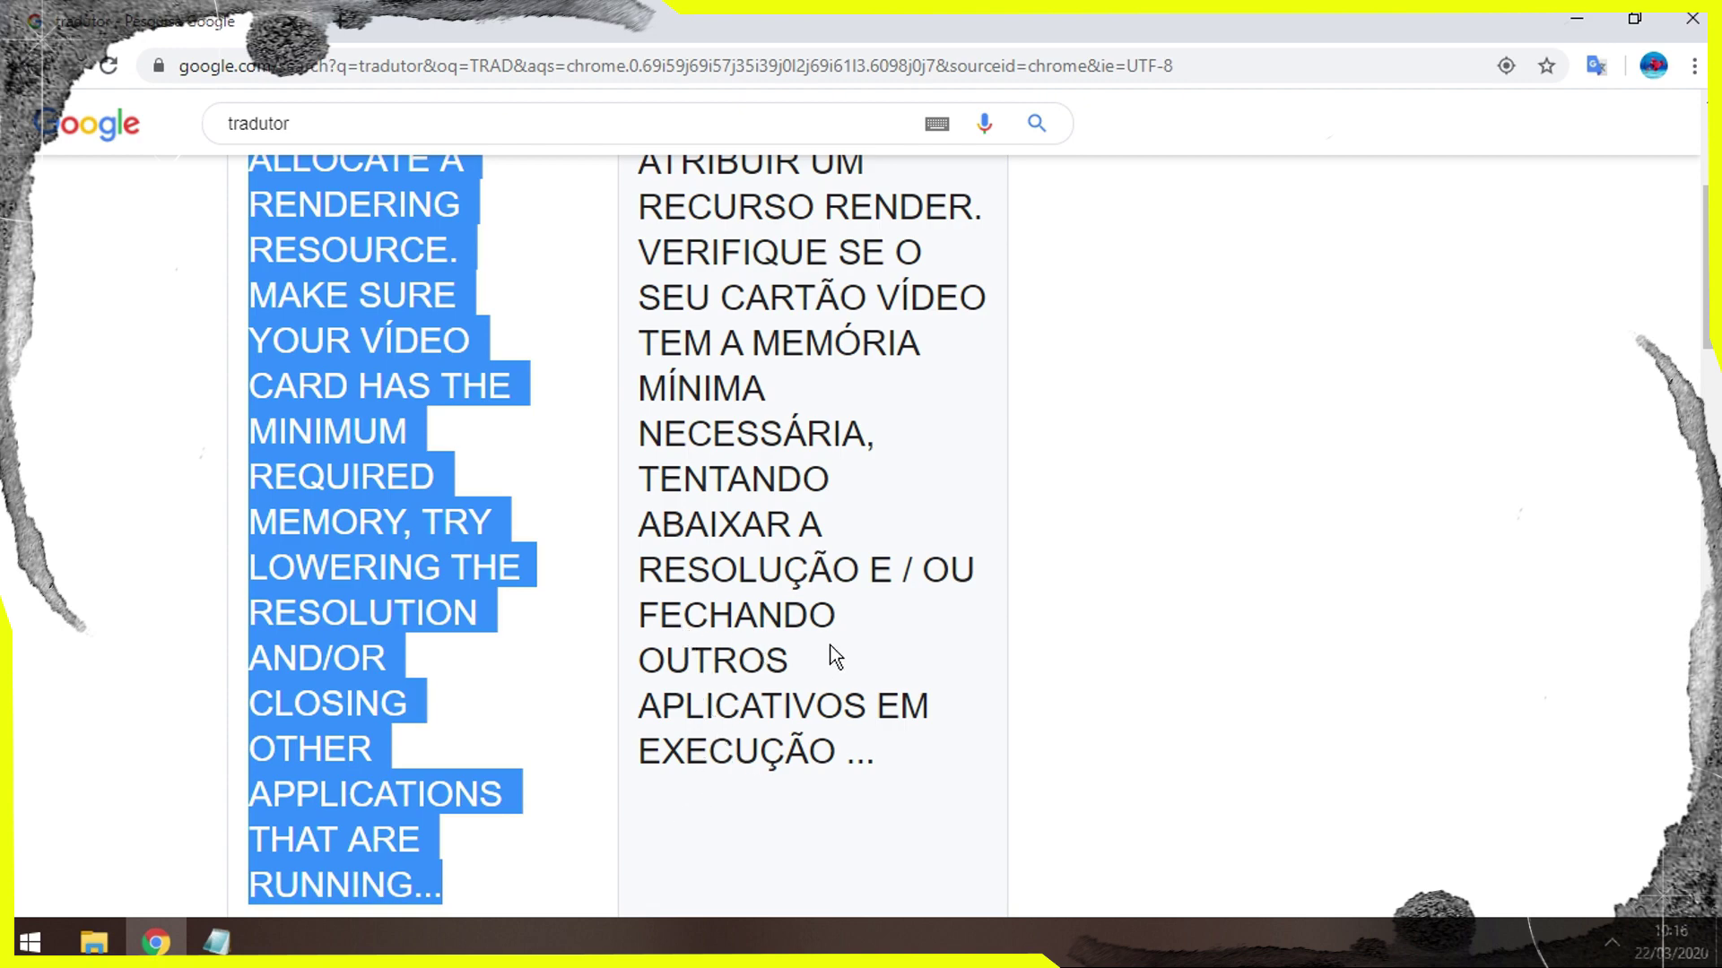
{"action": "scroll", "coordinate": [858, 613], "scroll_direction": "up", "scroll_amount": 3}
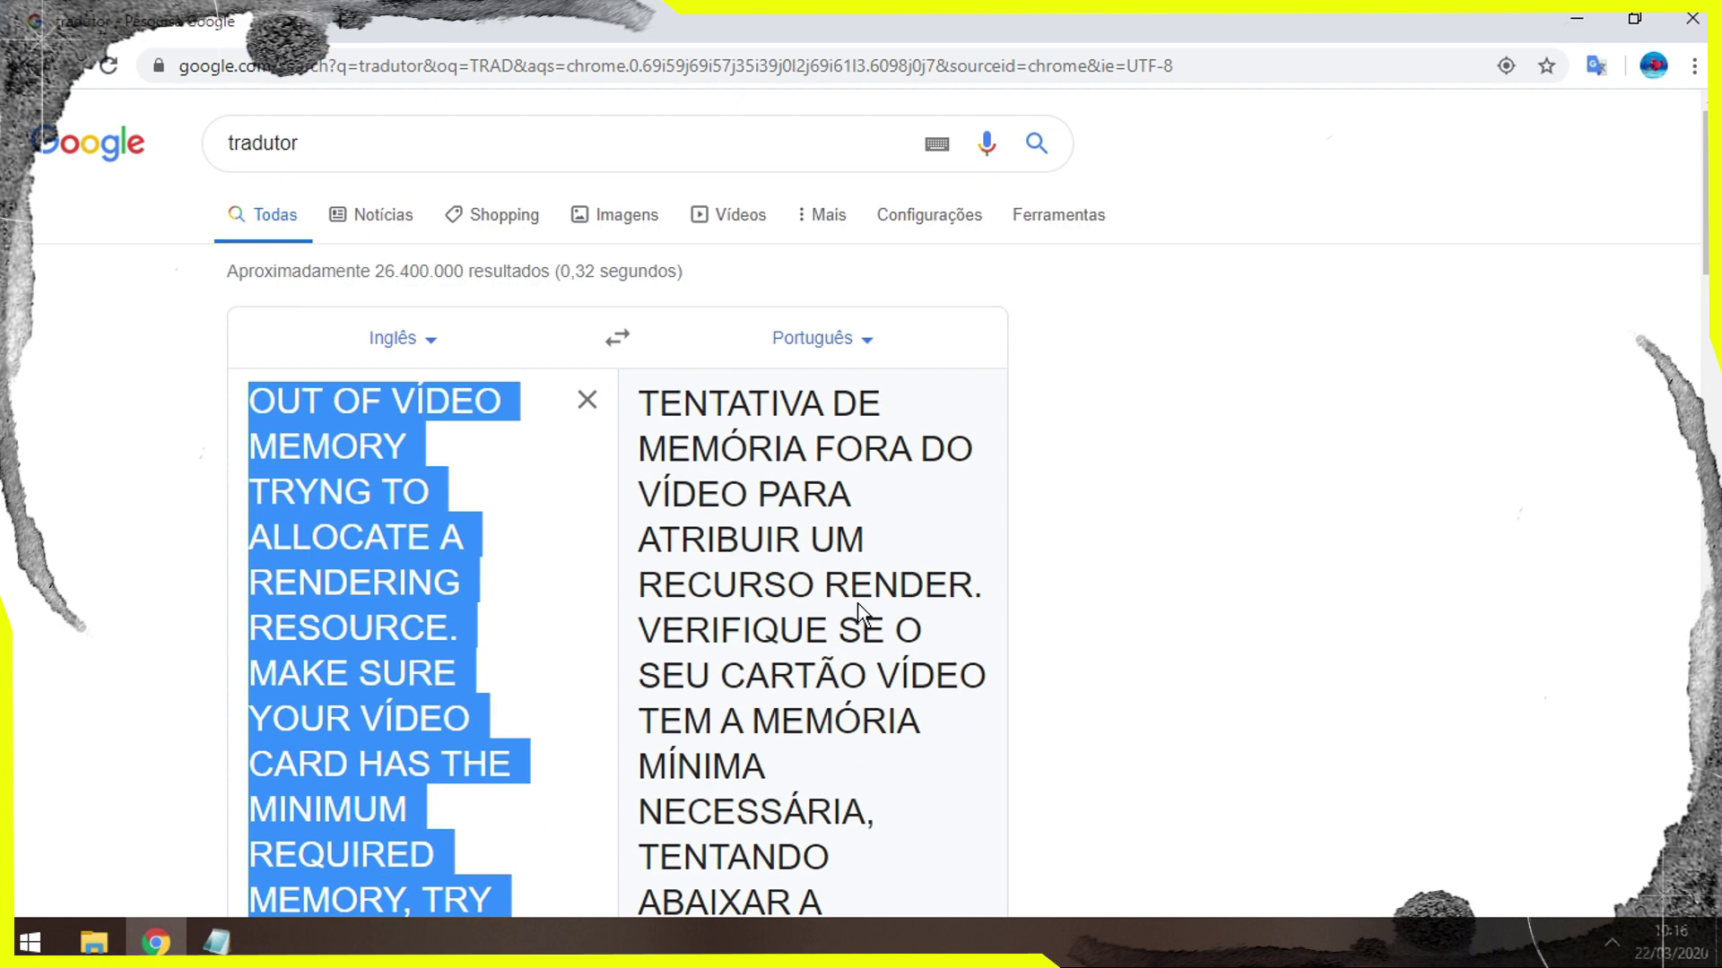
{"action": "left_click", "coordinate": [1565, 25]}
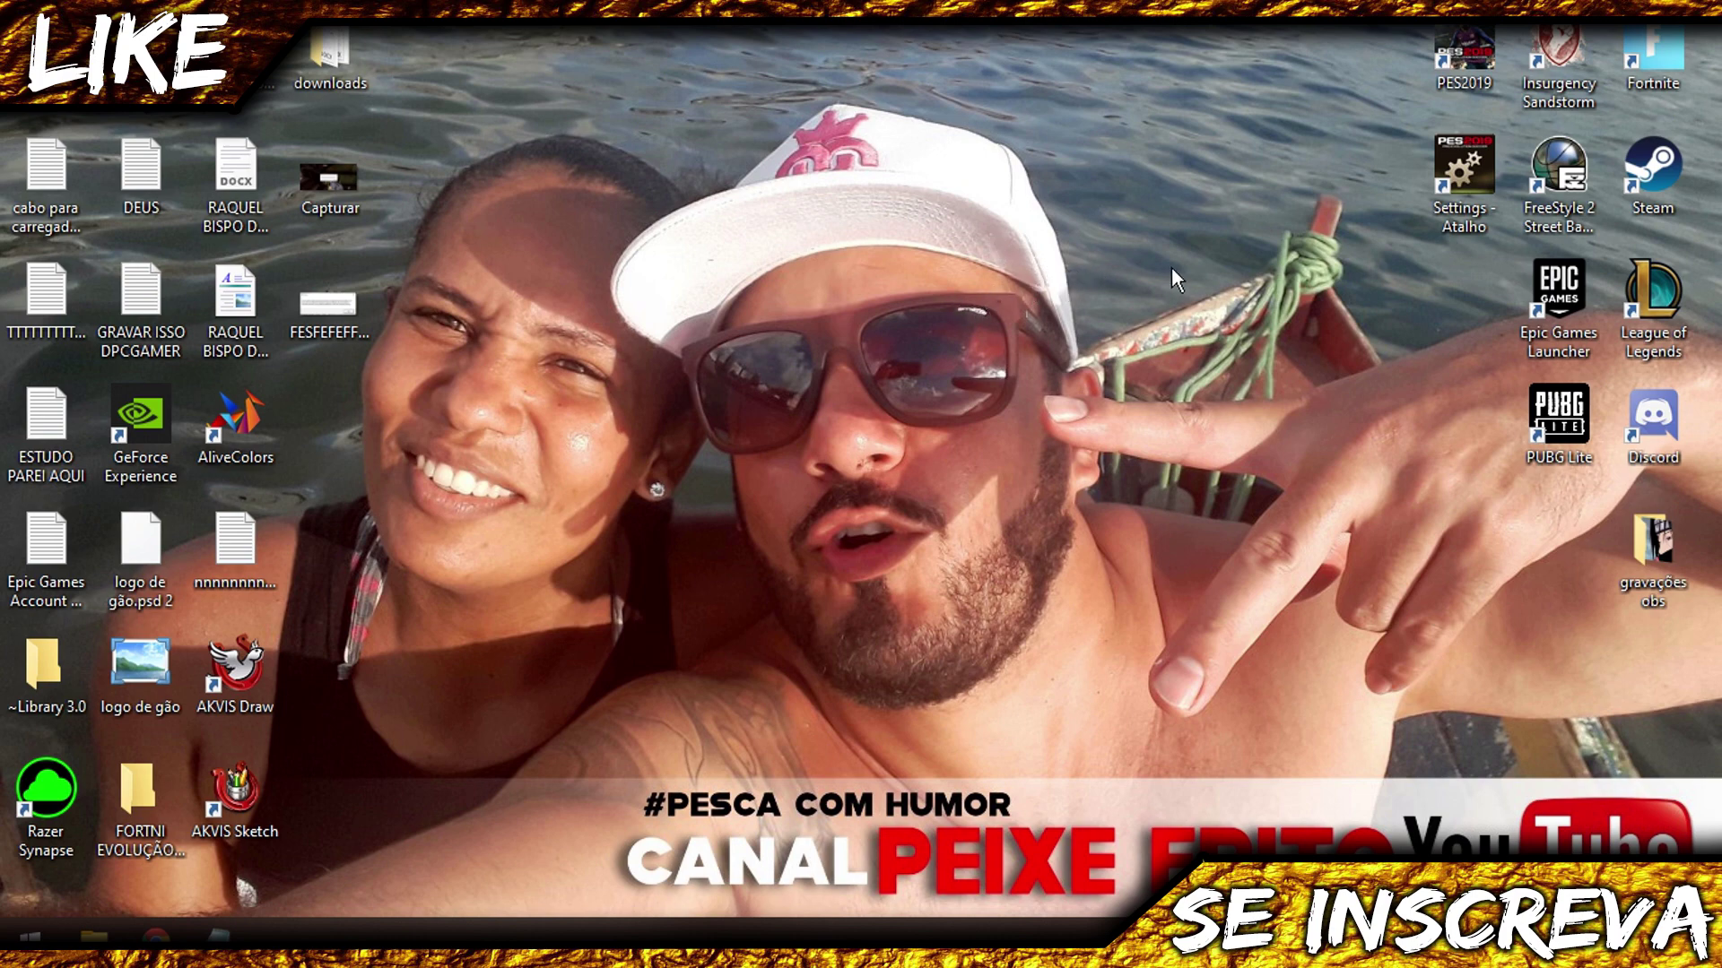
Open the properties of Este Computador from File Explorer to check the basic system information.
{"action": "right_click", "coordinate": [1121, 246]}
{"action": "left_click", "coordinate": [1158, 310]}
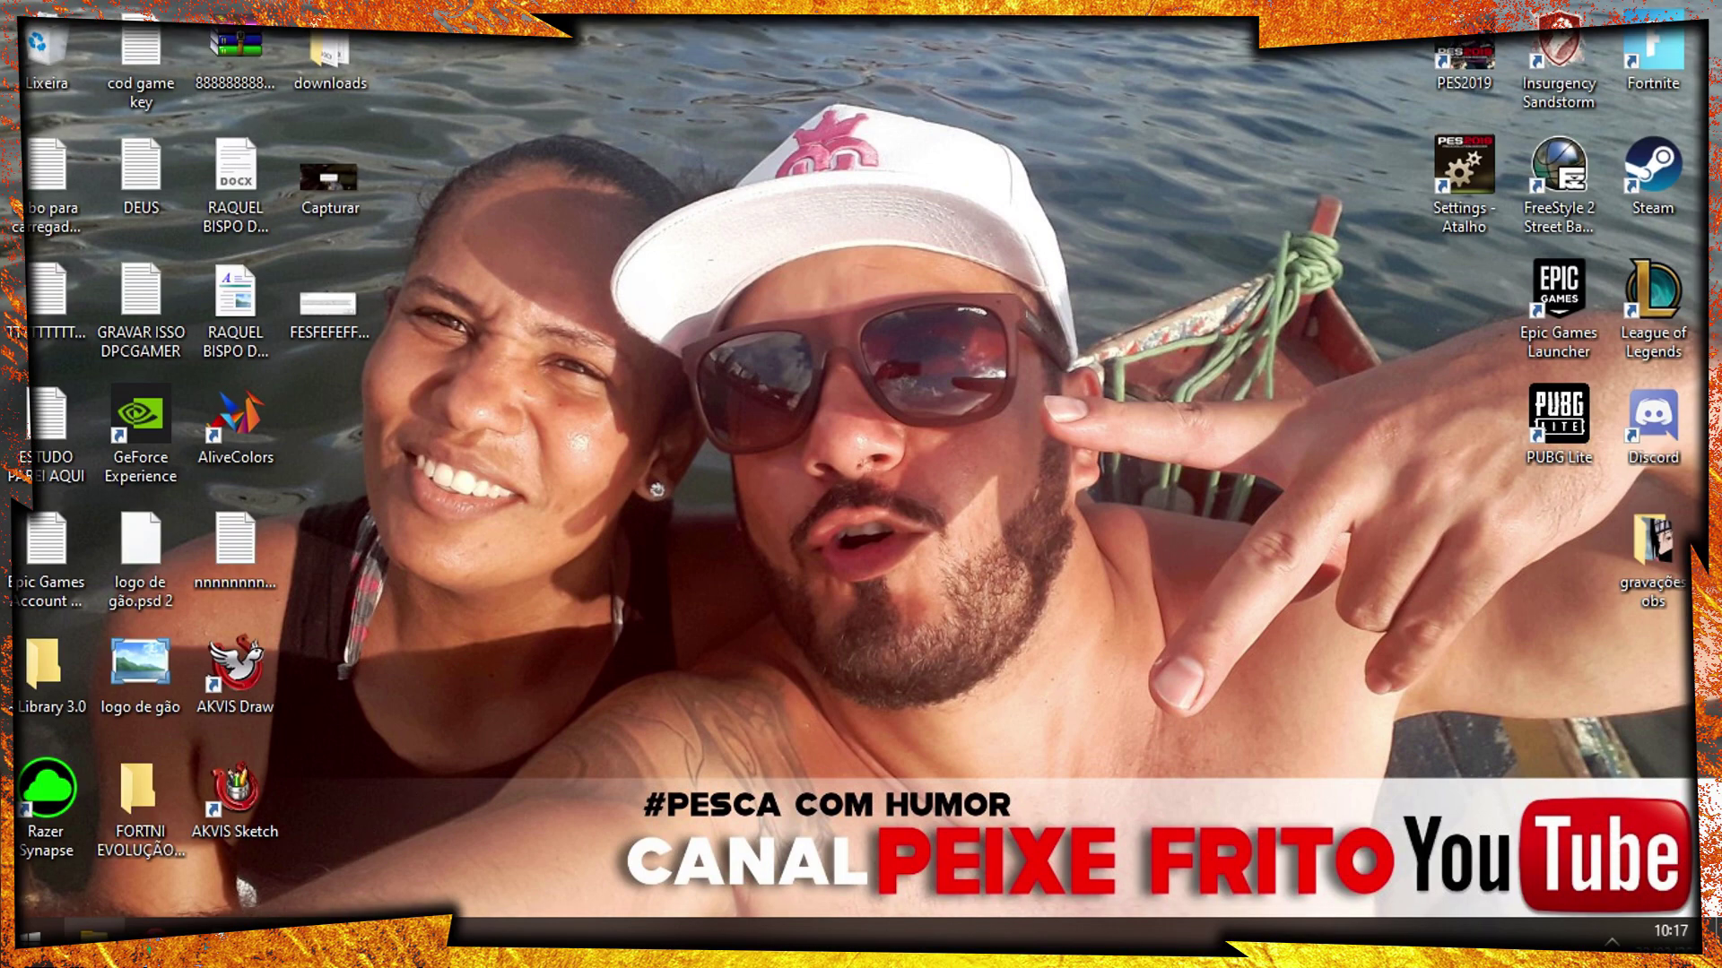
{"action": "left_click", "coordinate": [90, 934]}
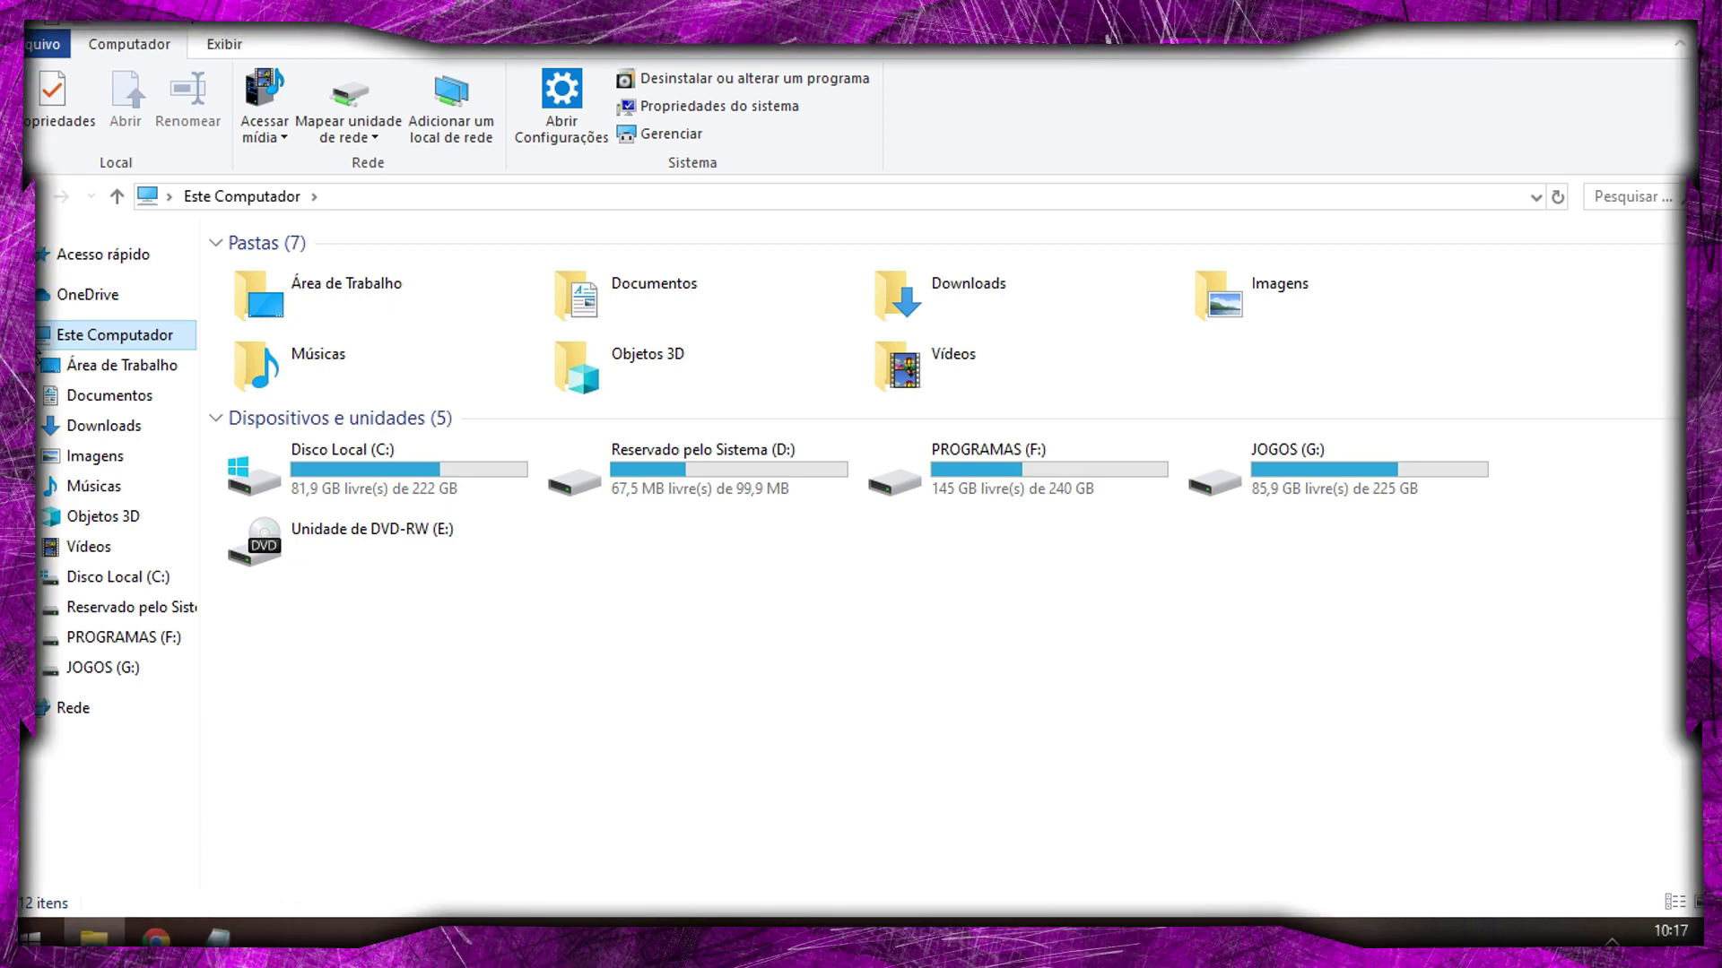
{"action": "double_click", "coordinate": [106, 344]}
{"action": "right_click", "coordinate": [107, 344]}
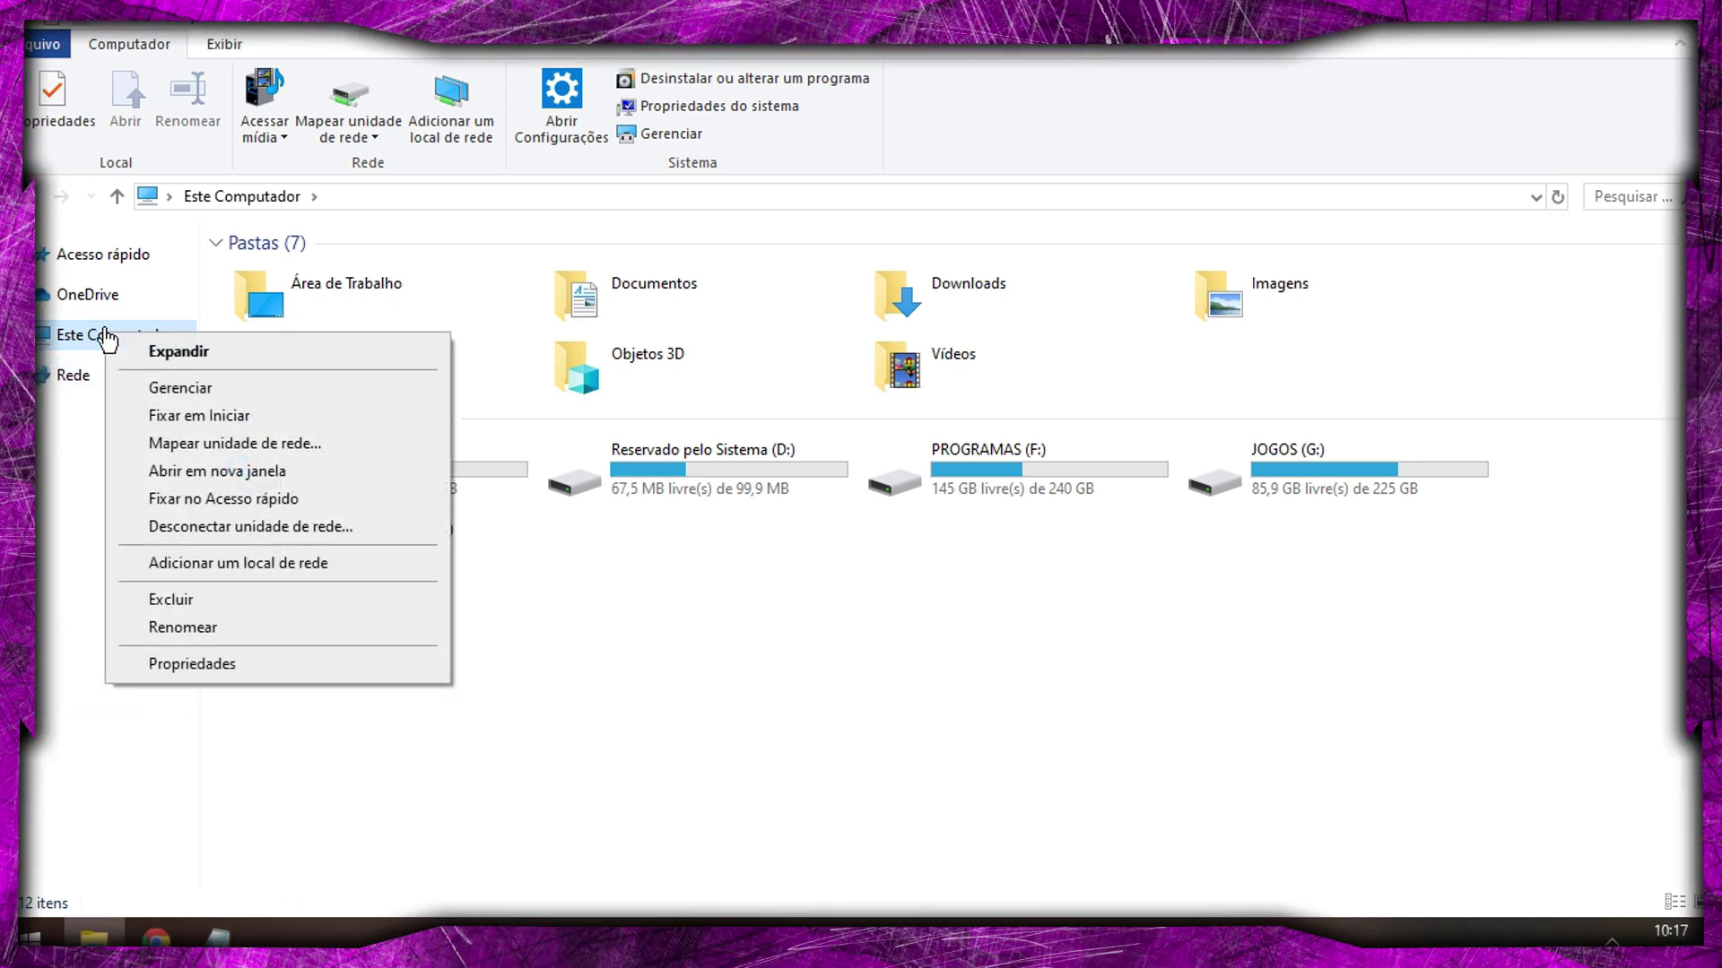
{"action": "left_click", "coordinate": [200, 681]}
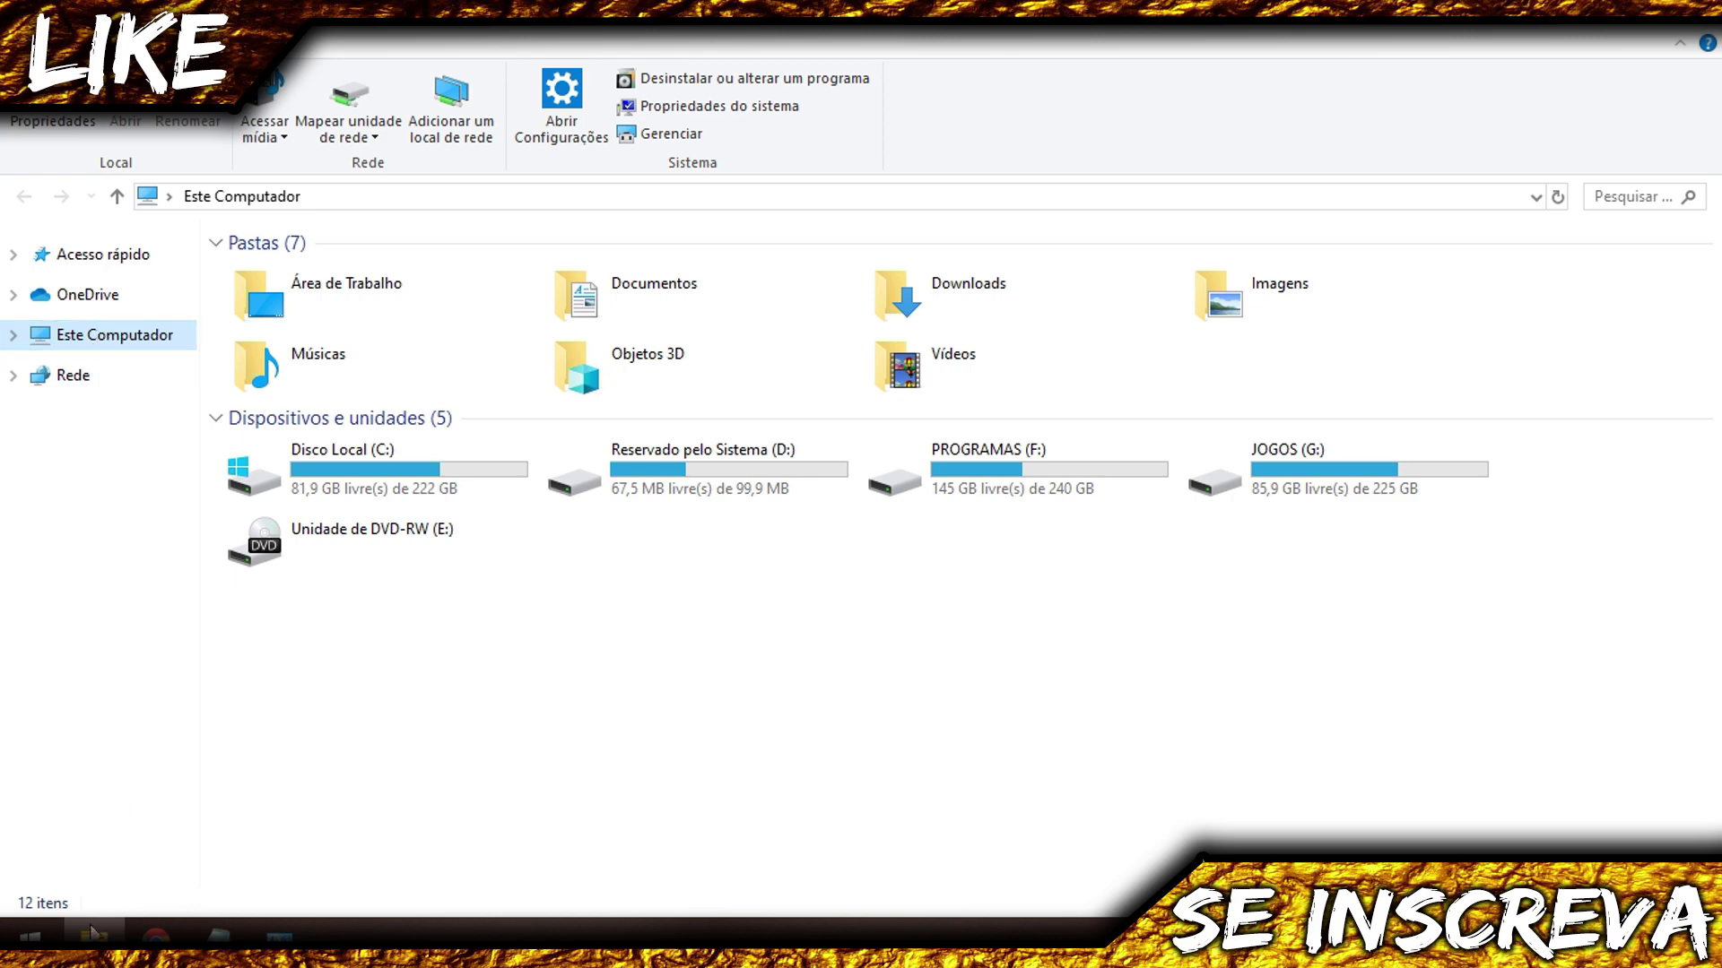
{"action": "left_click", "coordinate": [30, 938]}
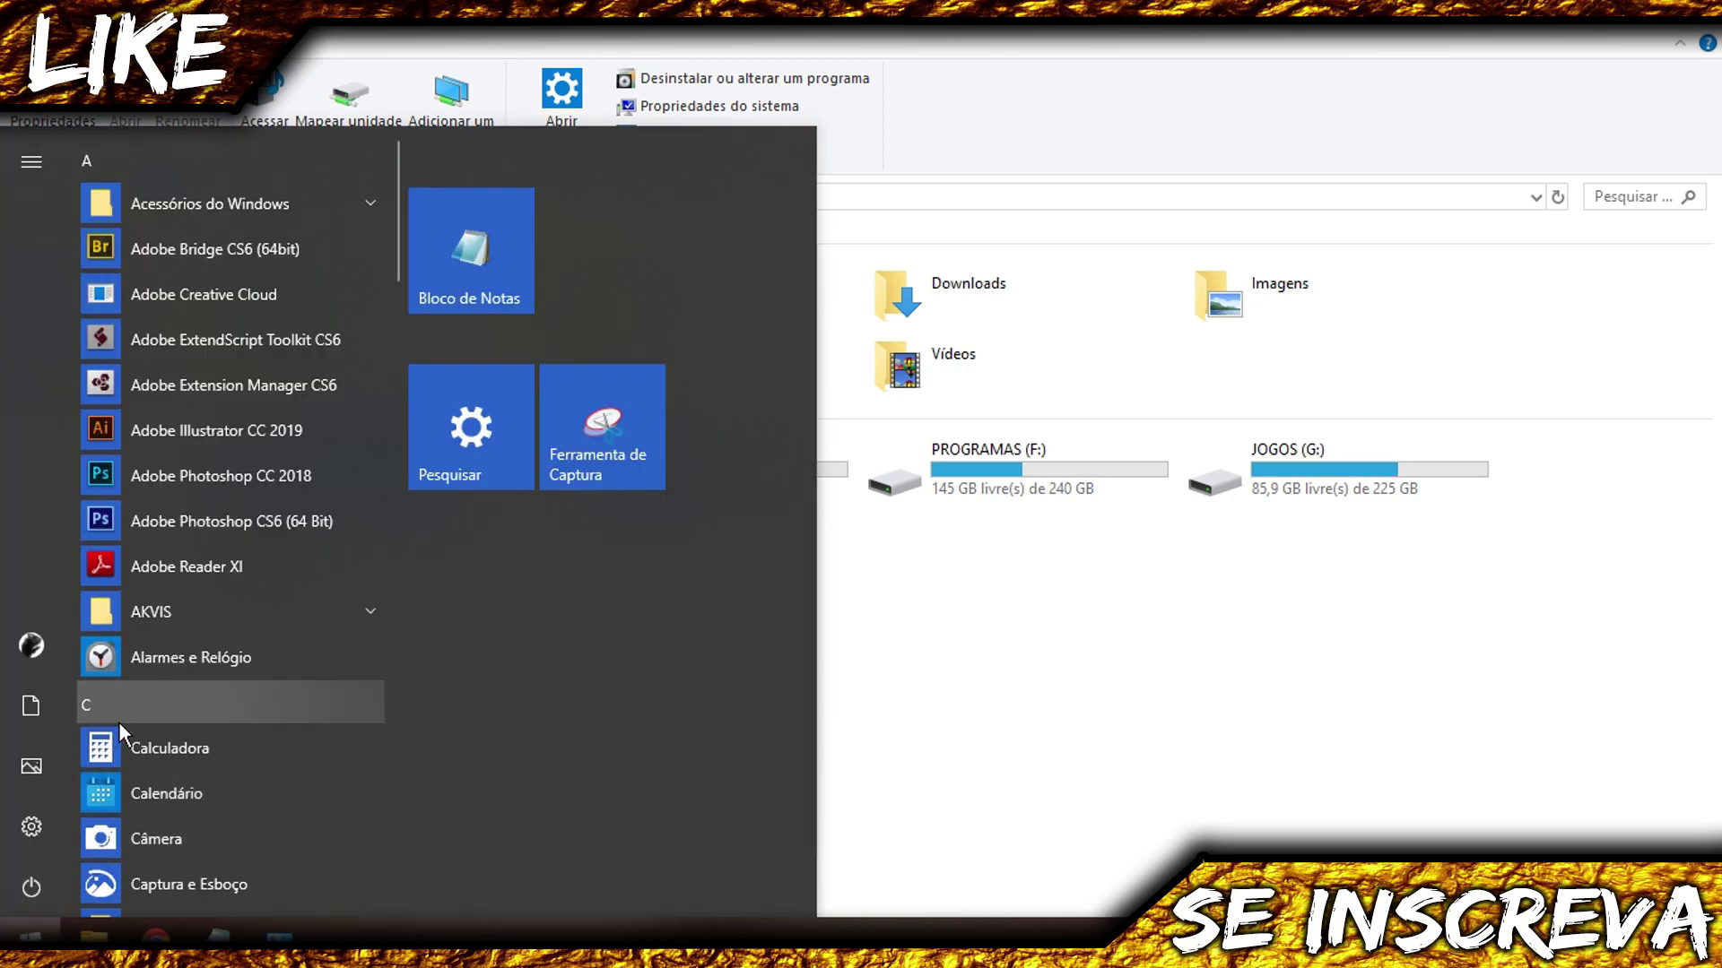
{"action": "scroll", "coordinate": [226, 573], "scroll_direction": "down", "scroll_amount": 4}
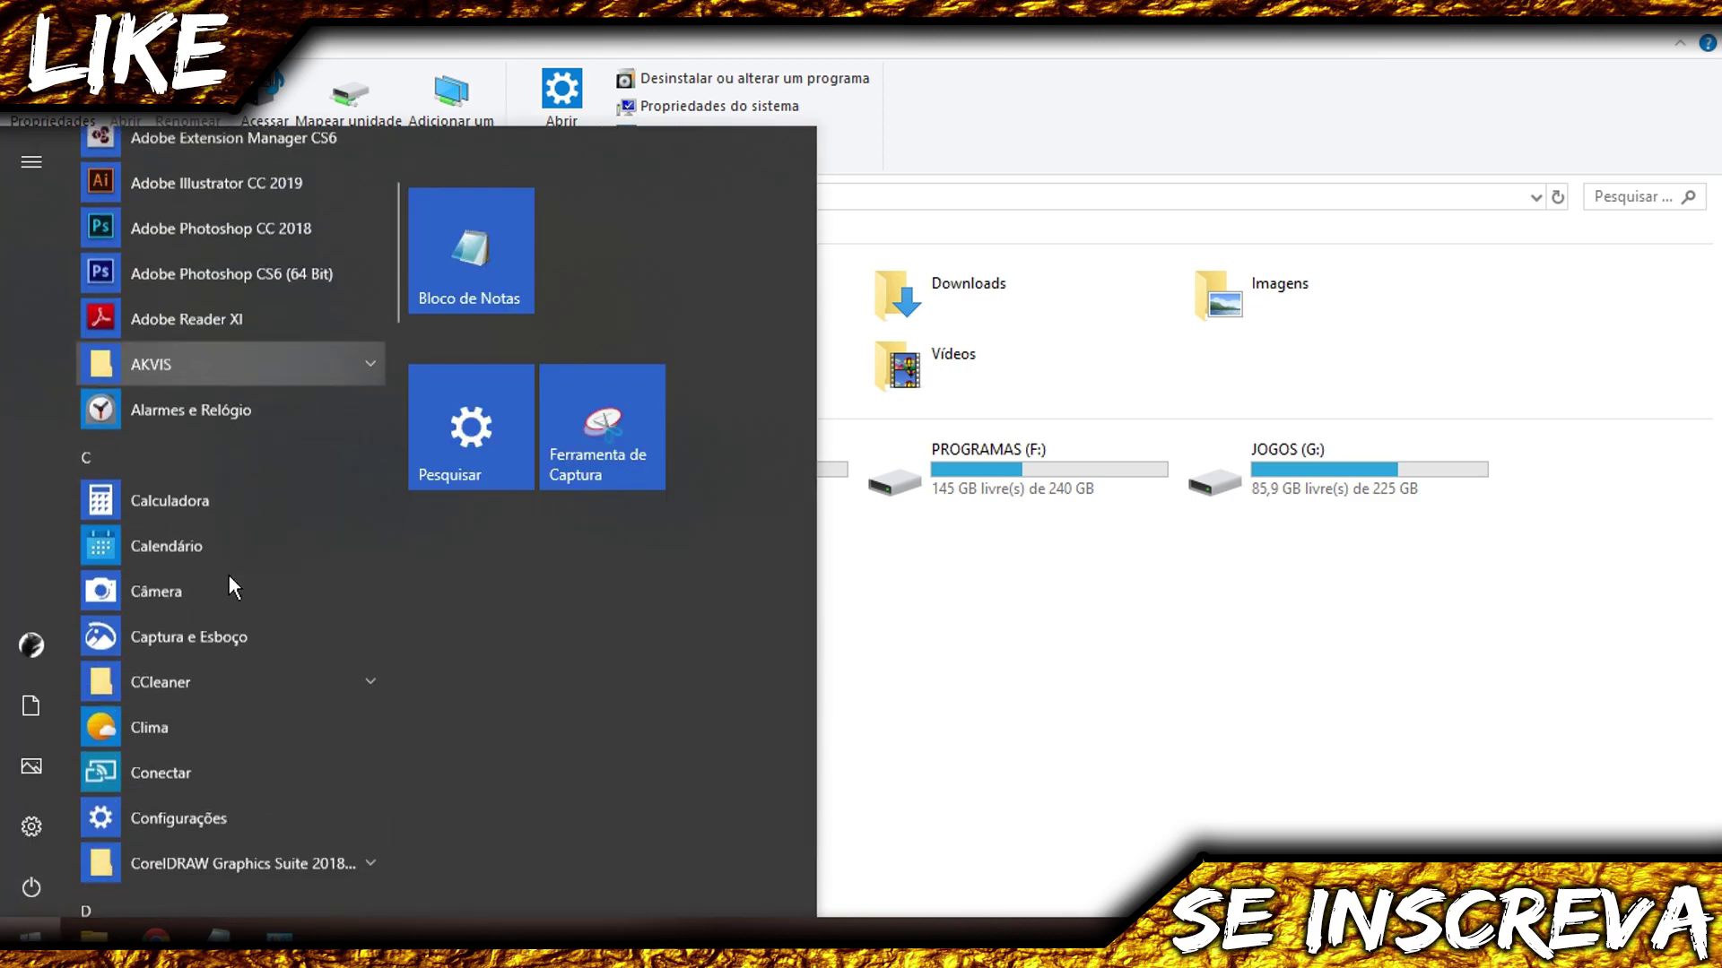
{"action": "scroll", "coordinate": [220, 644], "scroll_direction": "up", "scroll_amount": 1}
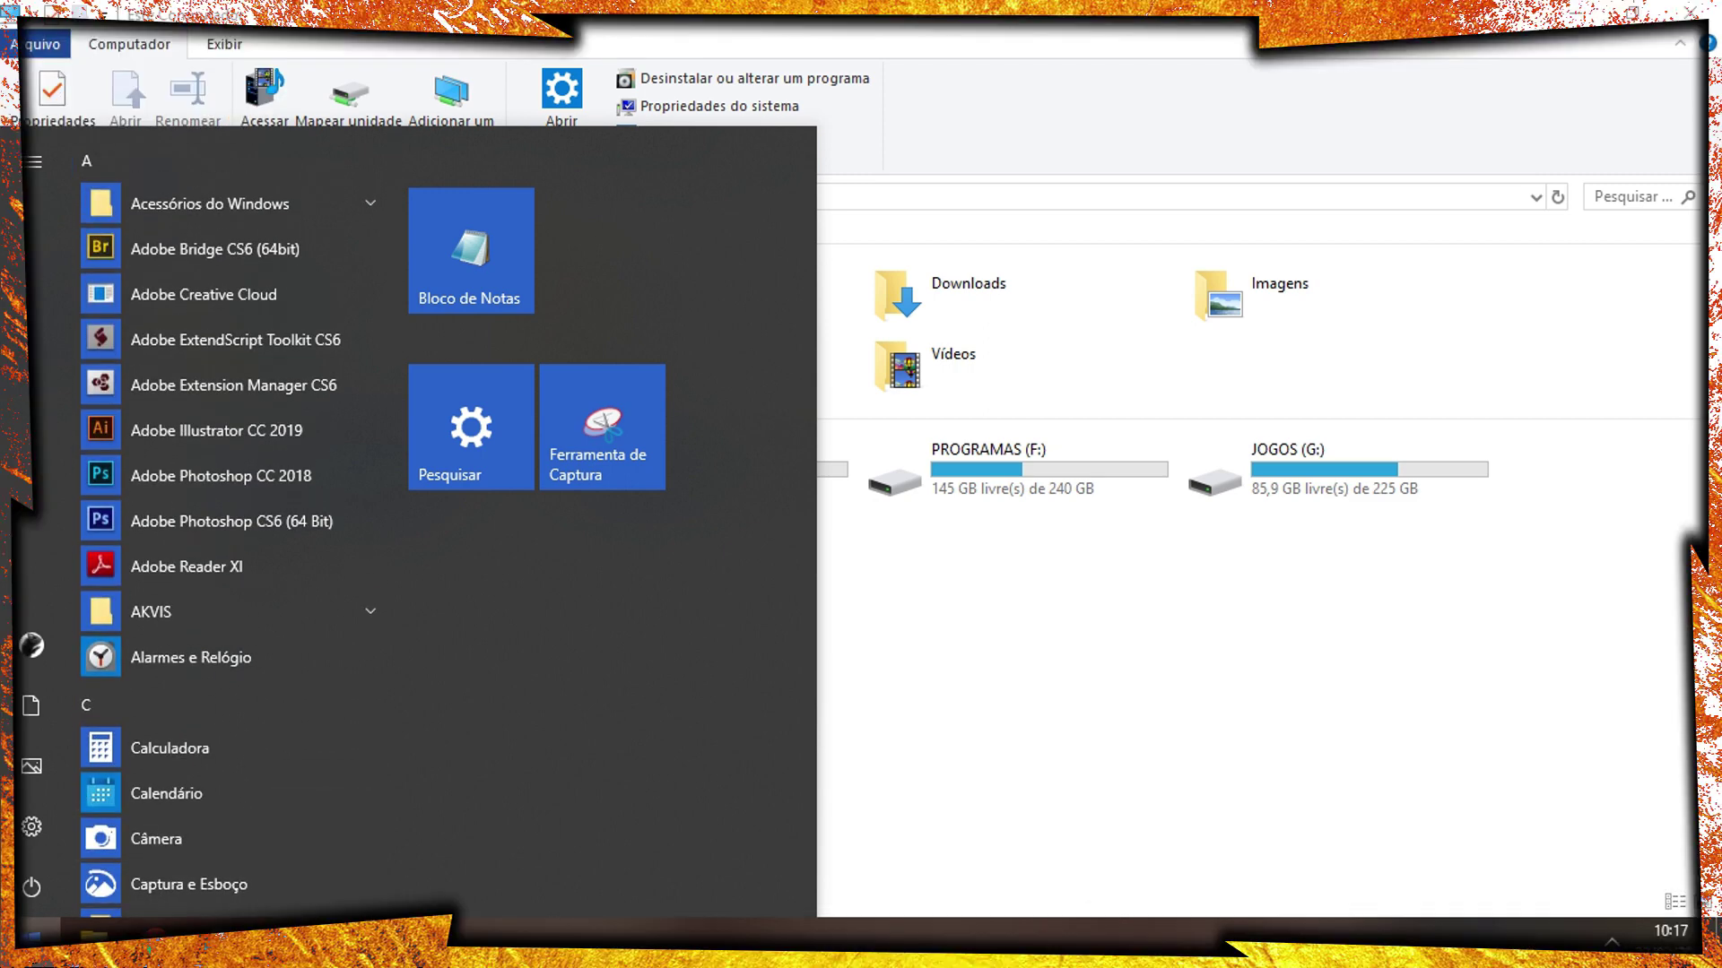
{"action": "key", "text": "Escape"}
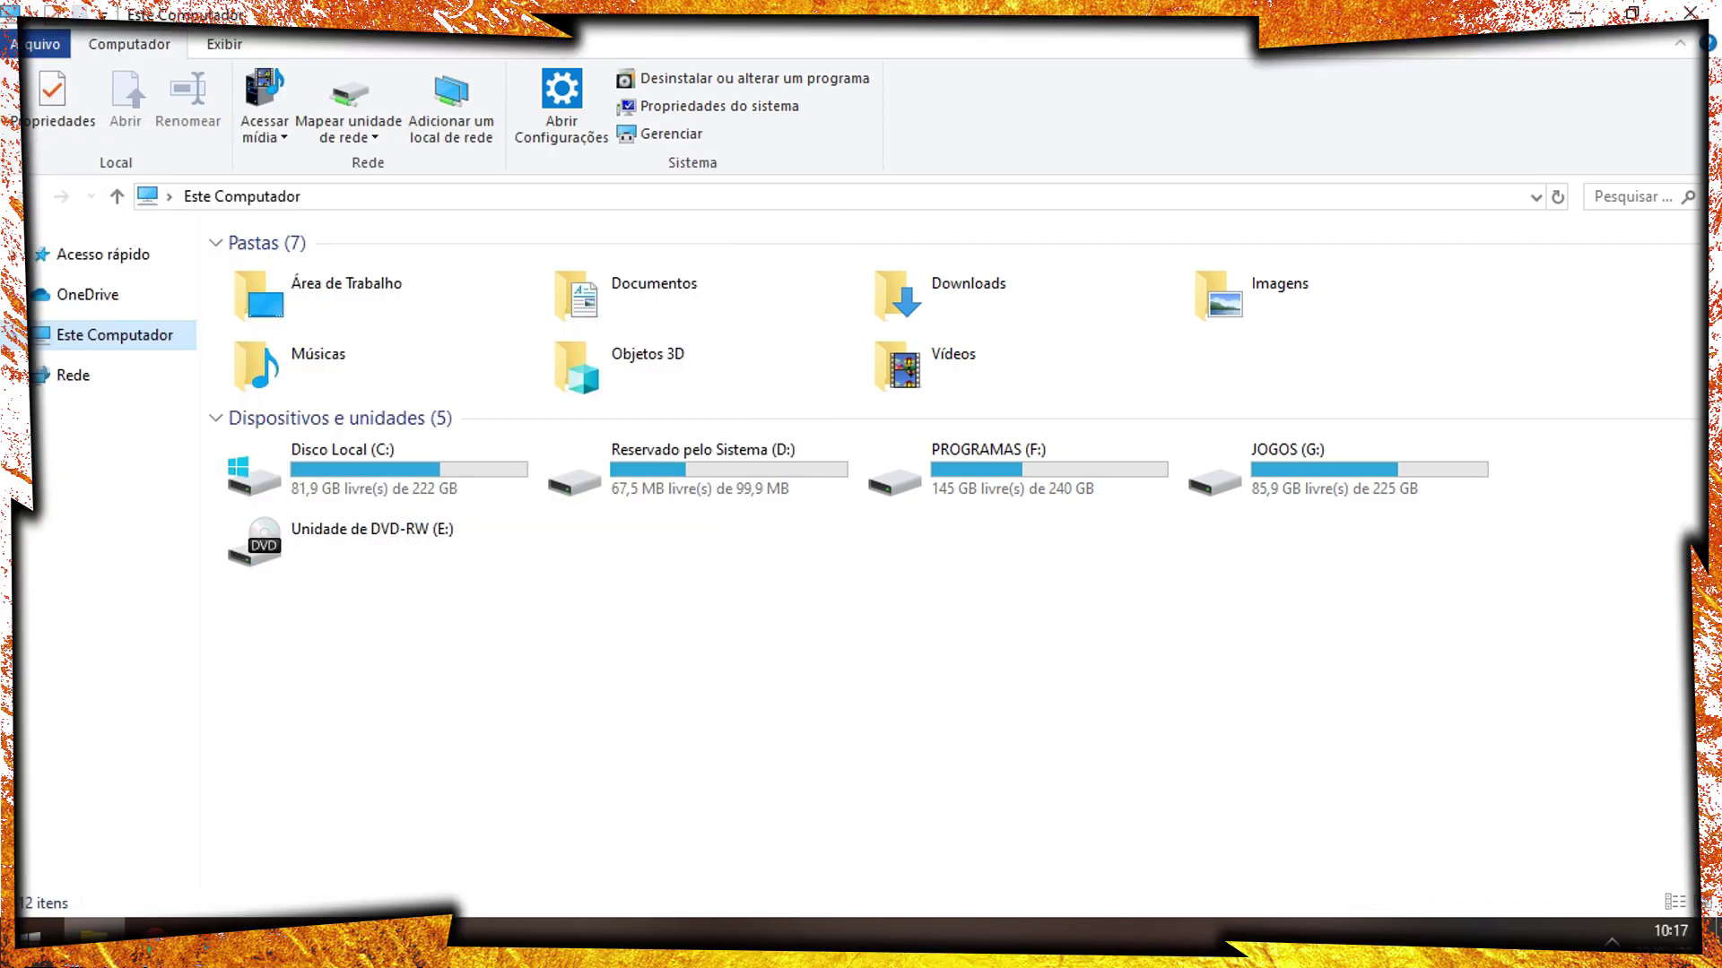
Bring up the Este Computador properties again to examine the processor, installed memory and system type.
{"action": "right_click", "coordinate": [88, 342]}
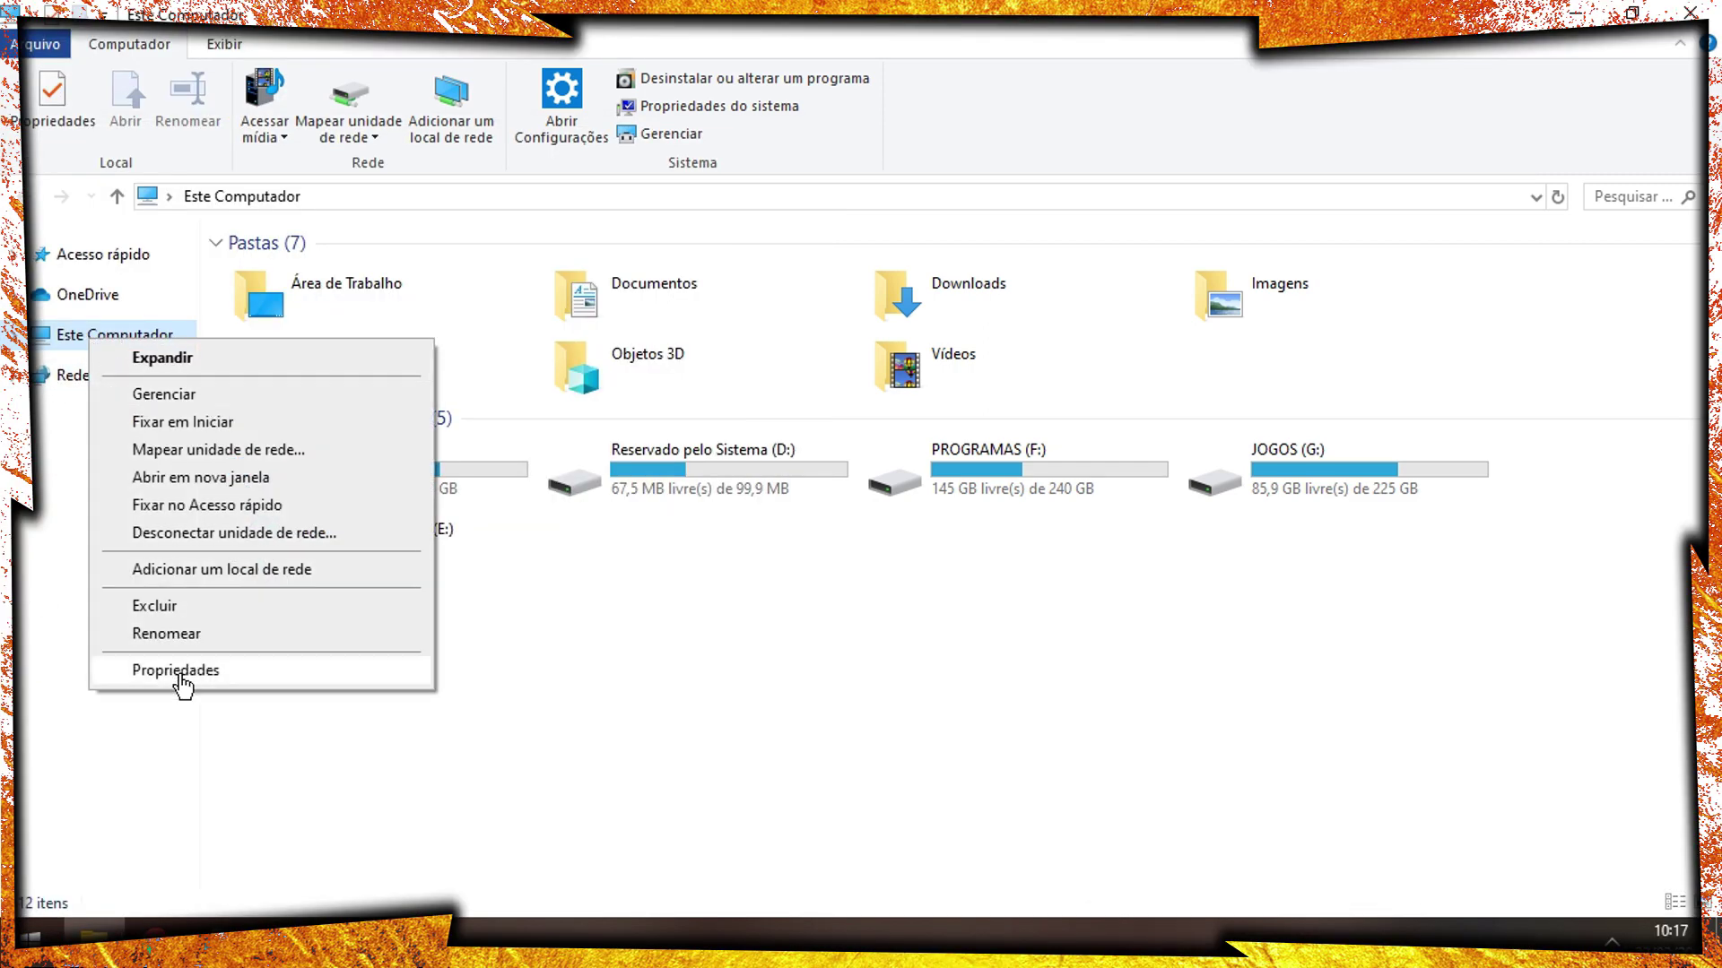
{"action": "left_click", "coordinate": [180, 673]}
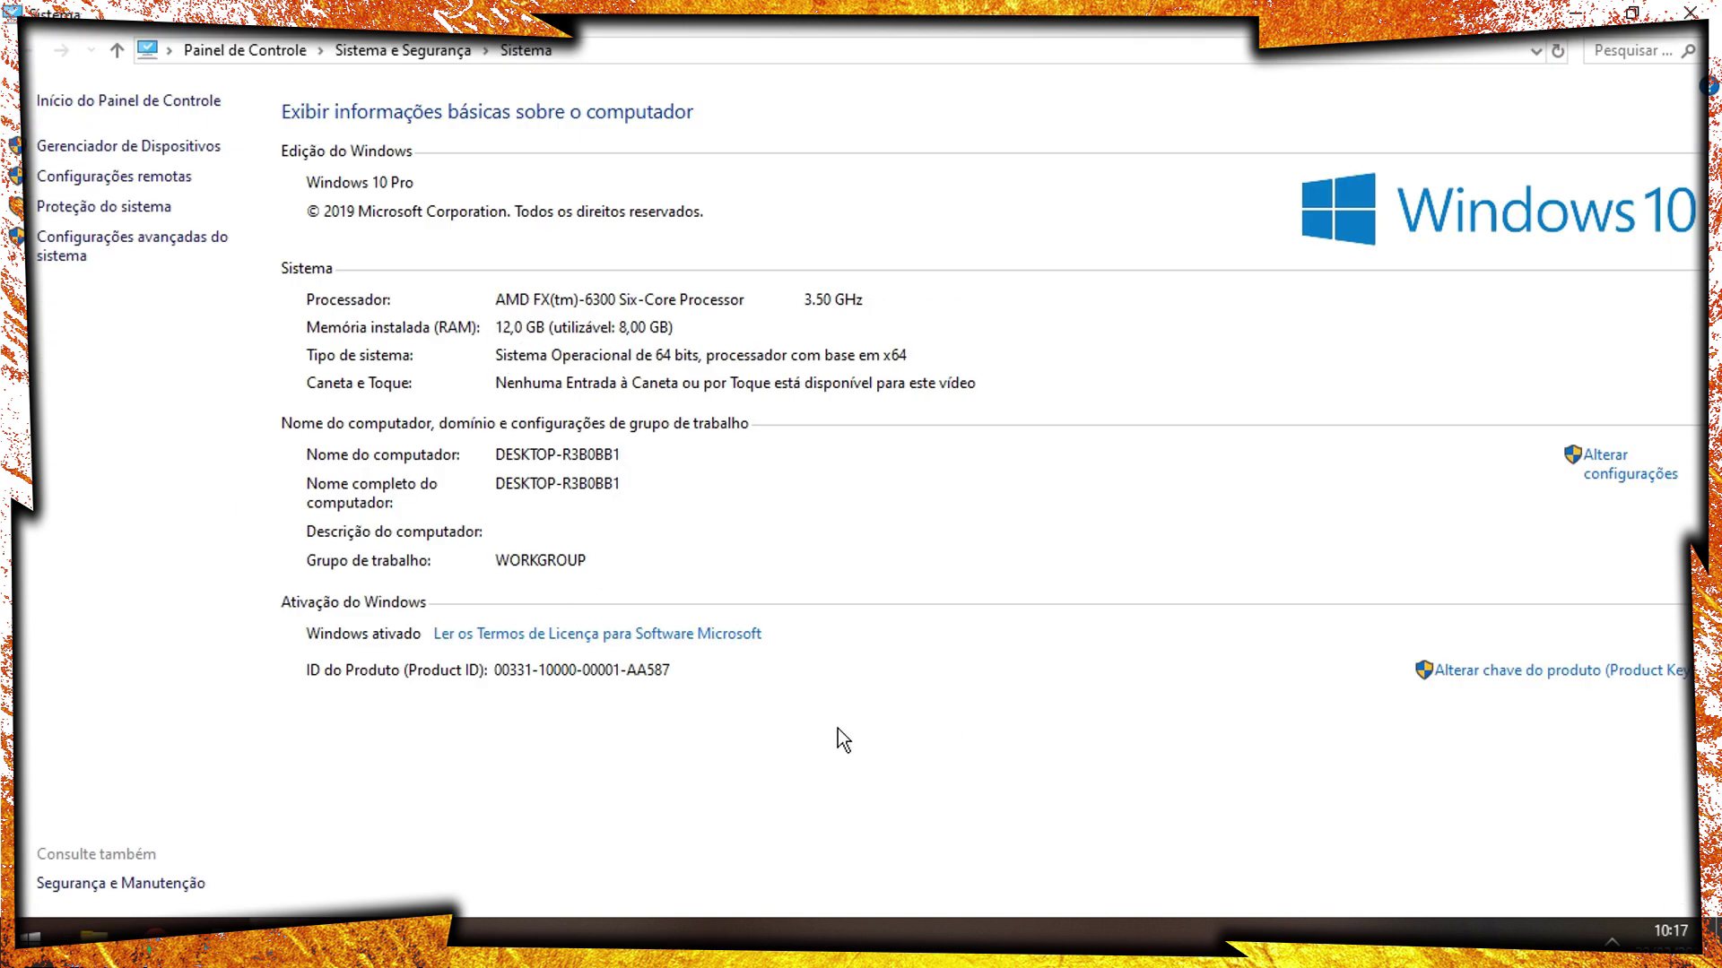
{"action": "key", "text": "super+r"}
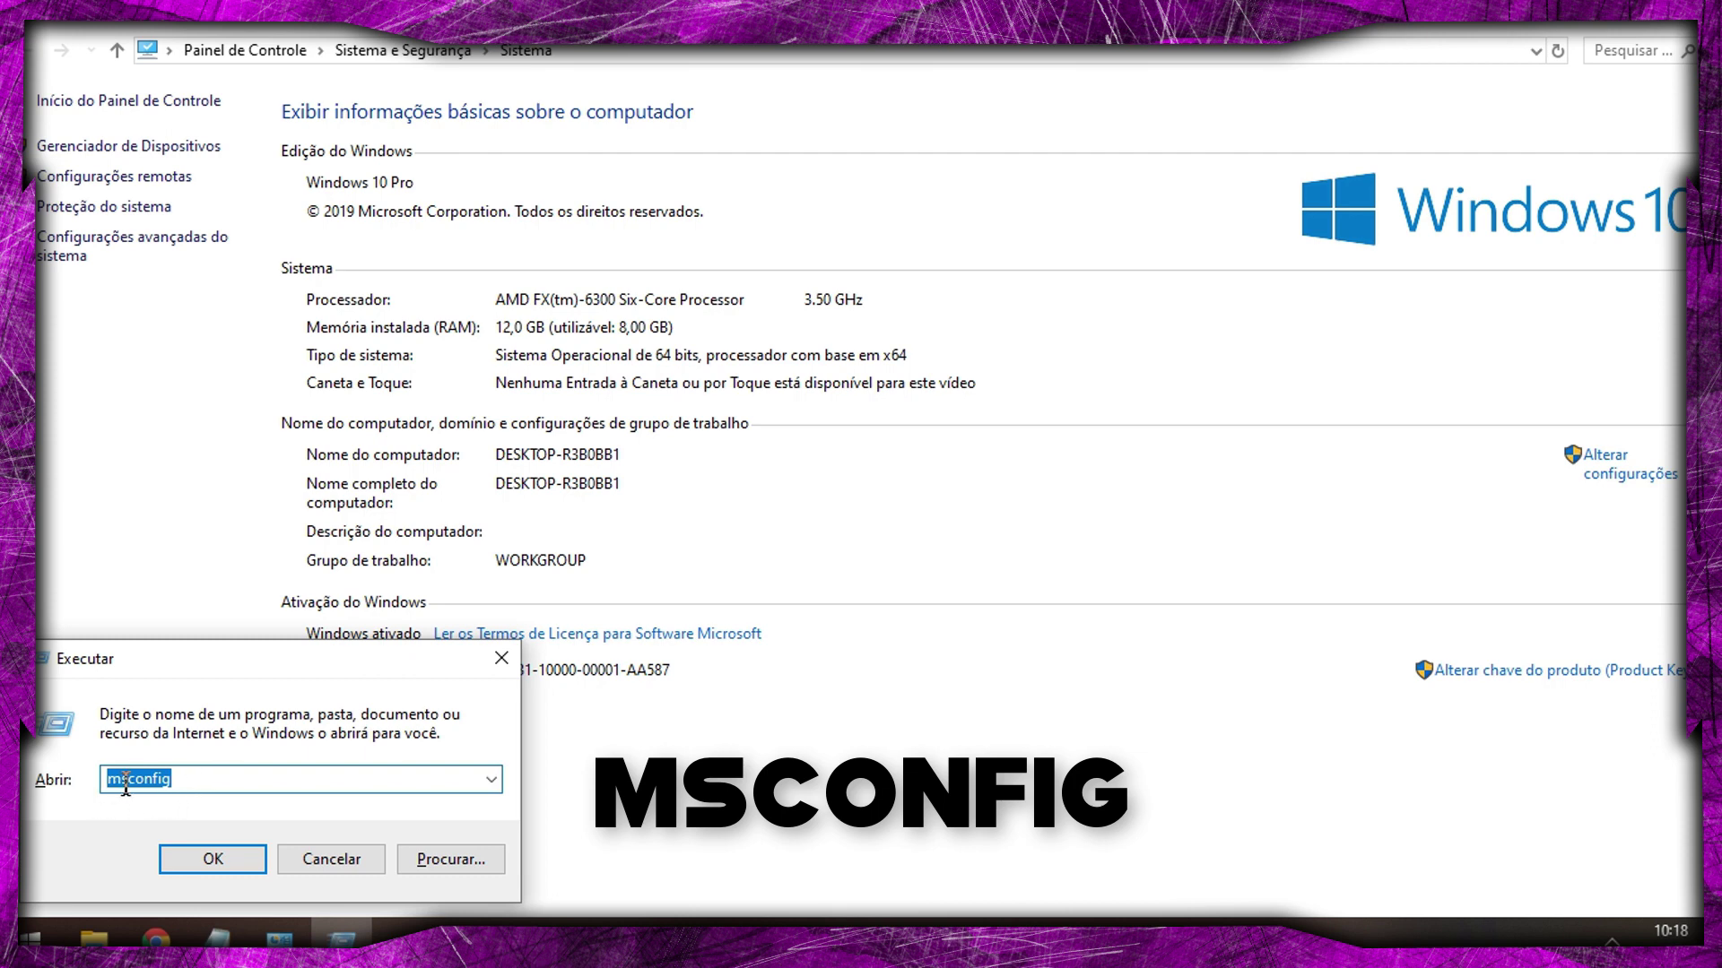
{"action": "left_click", "coordinate": [499, 660]}
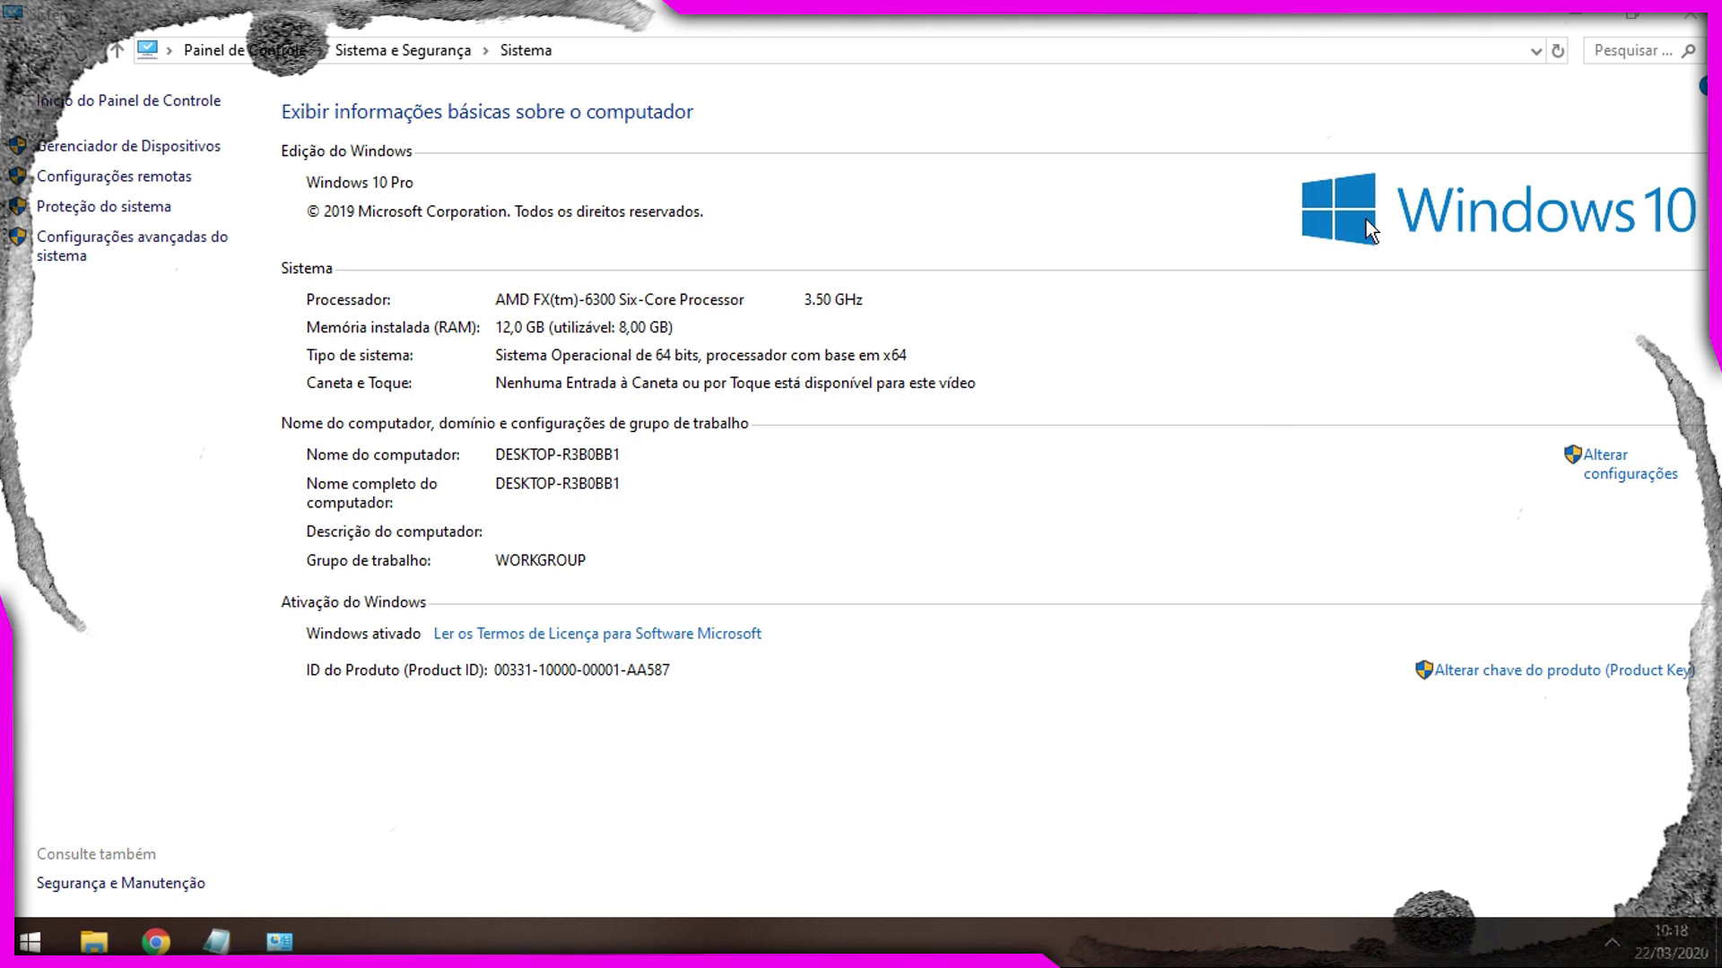
{"action": "left_click", "coordinate": [1549, 281]}
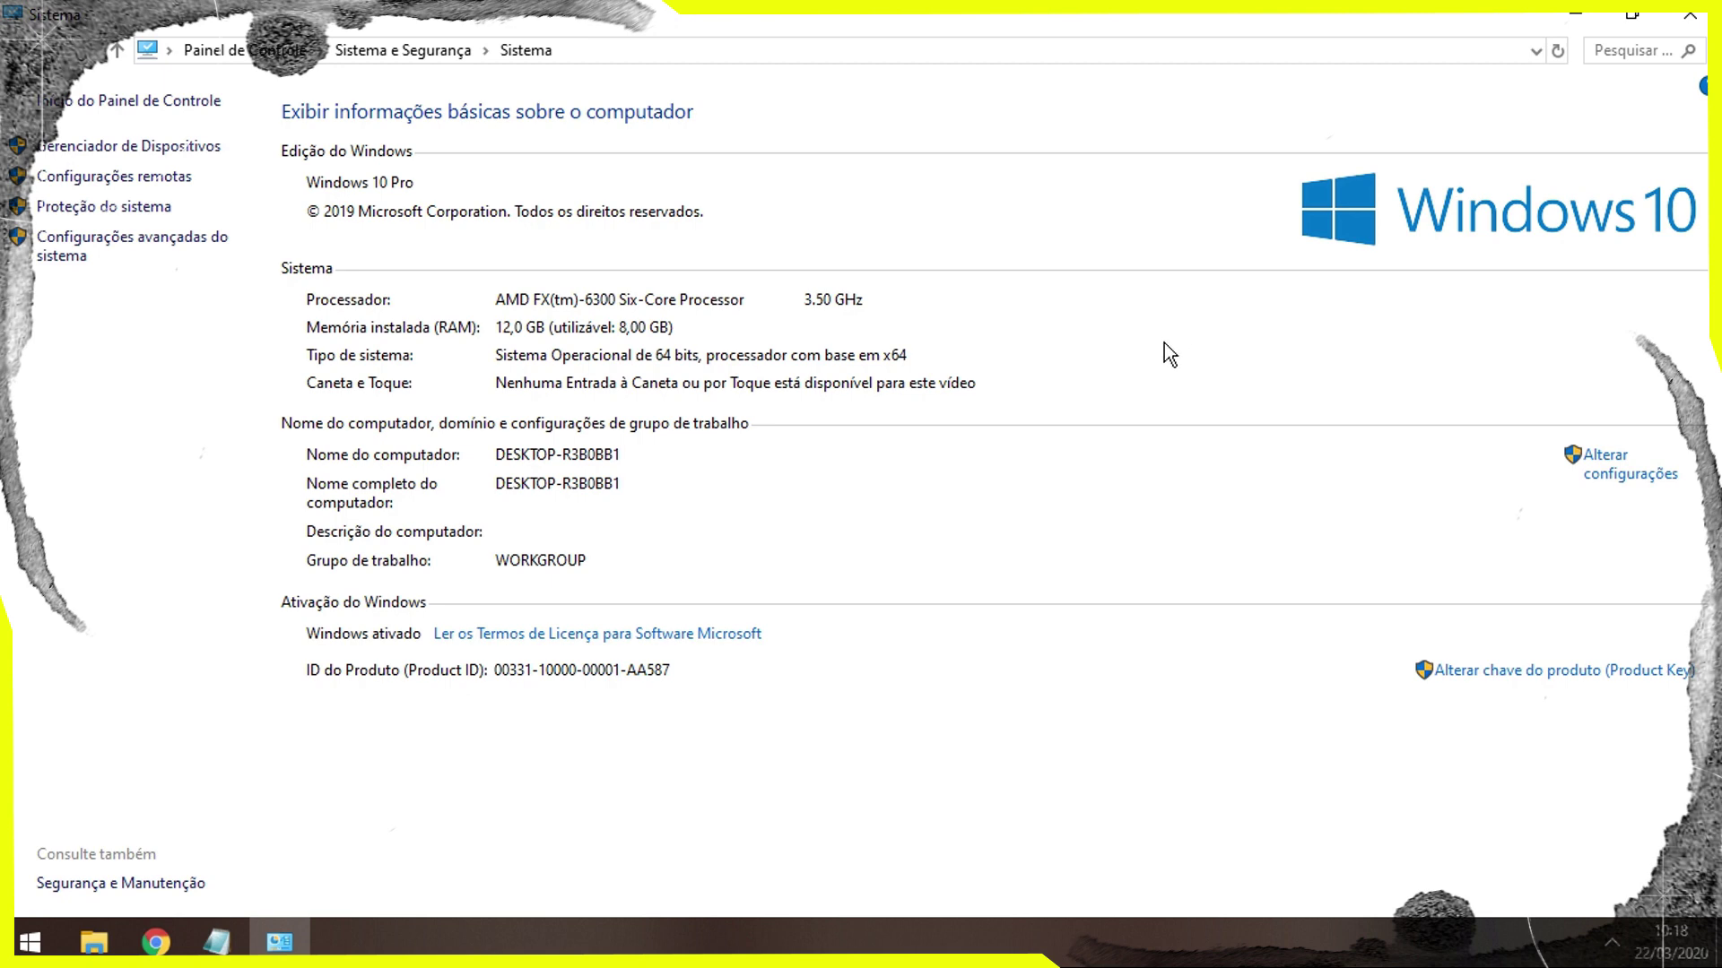
Run msconfig to open System Configuration, minimize the windows behind it and move its dialog slightly higher on the desktop.
{"action": "key", "text": "super+r"}
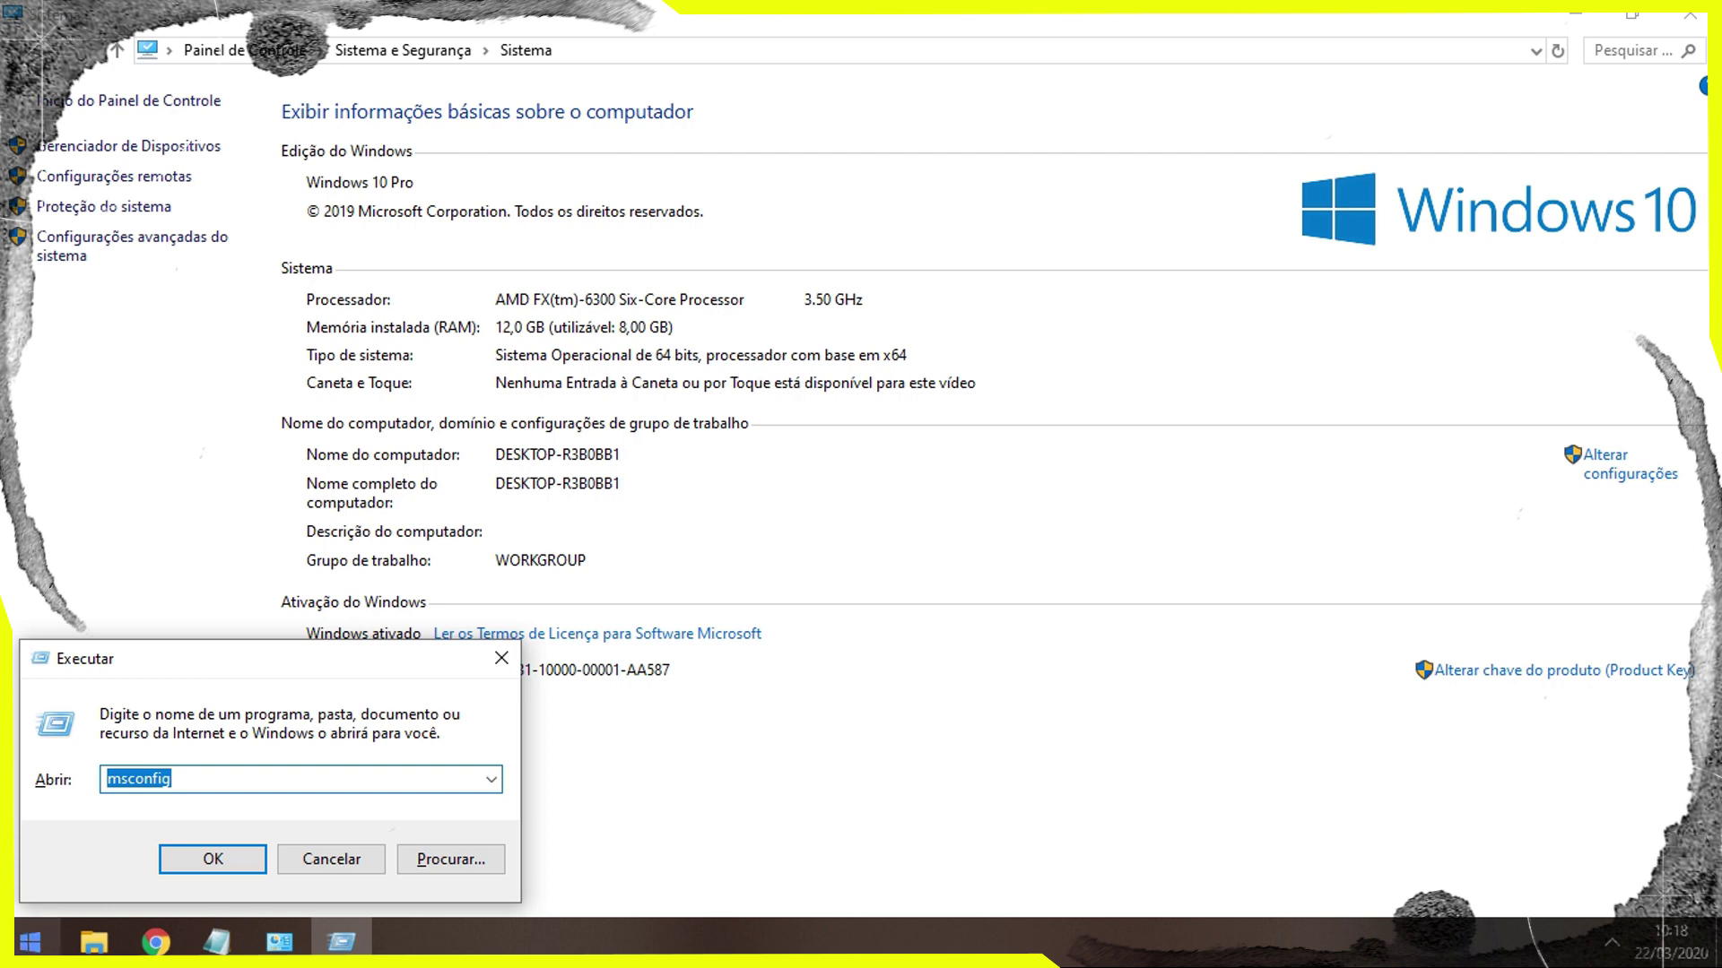
{"action": "left_click", "coordinate": [30, 942]}
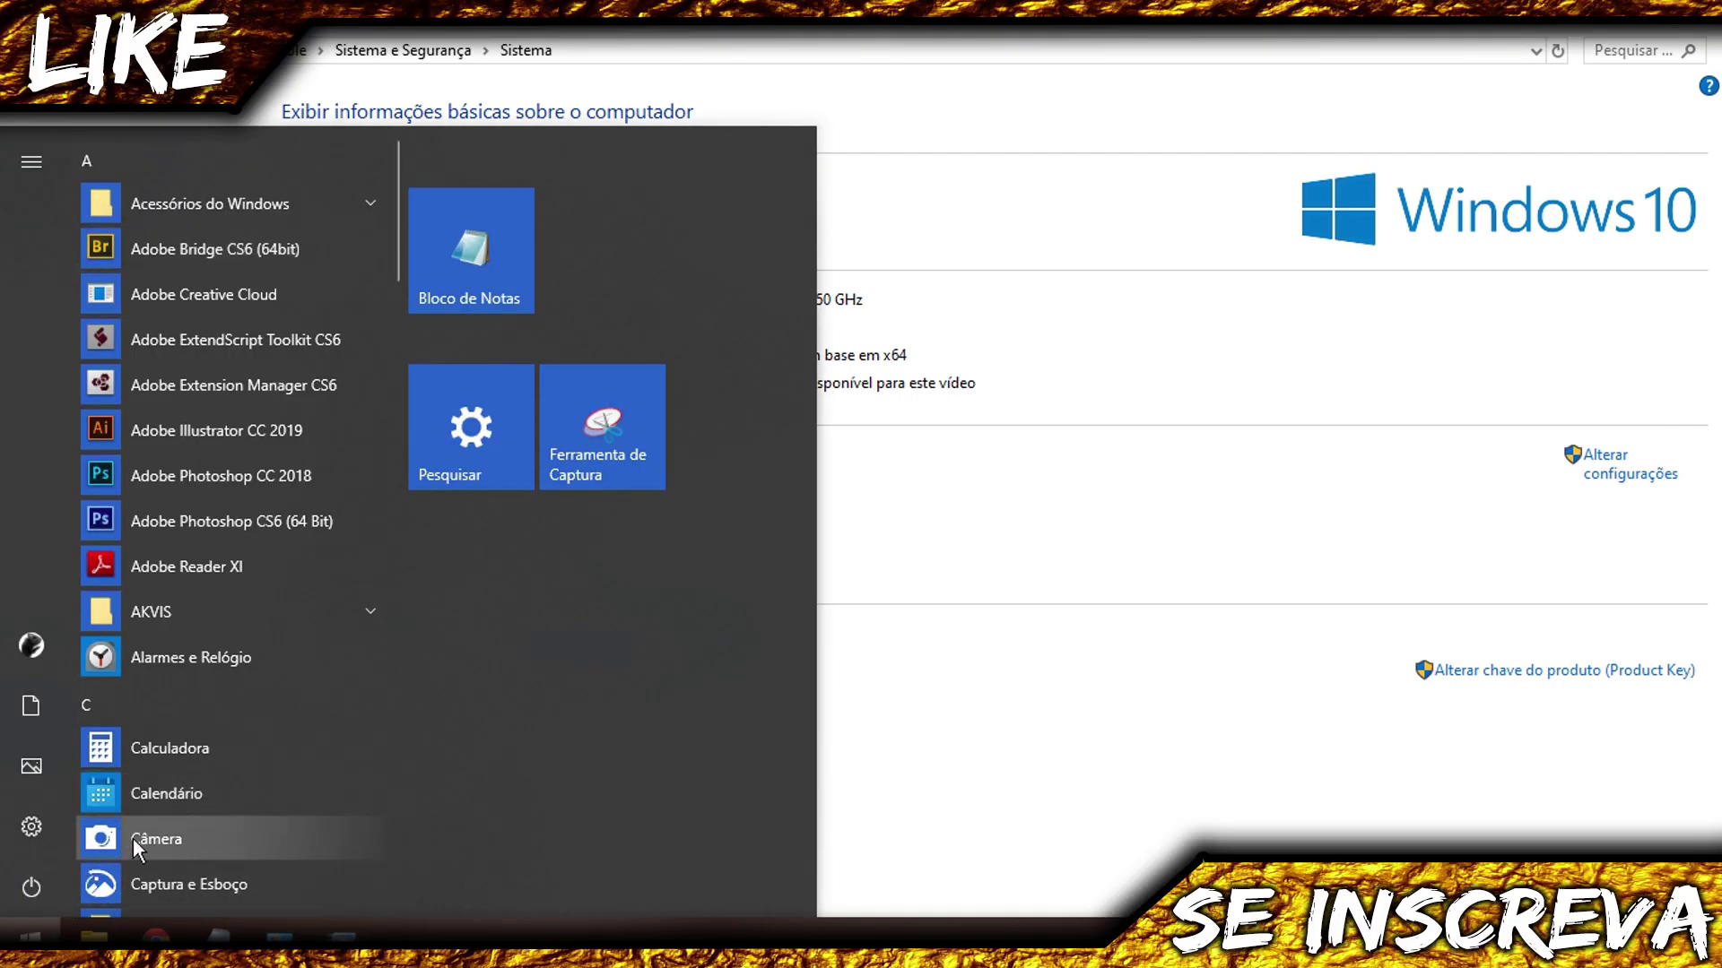
{"action": "left_click", "coordinate": [29, 942]}
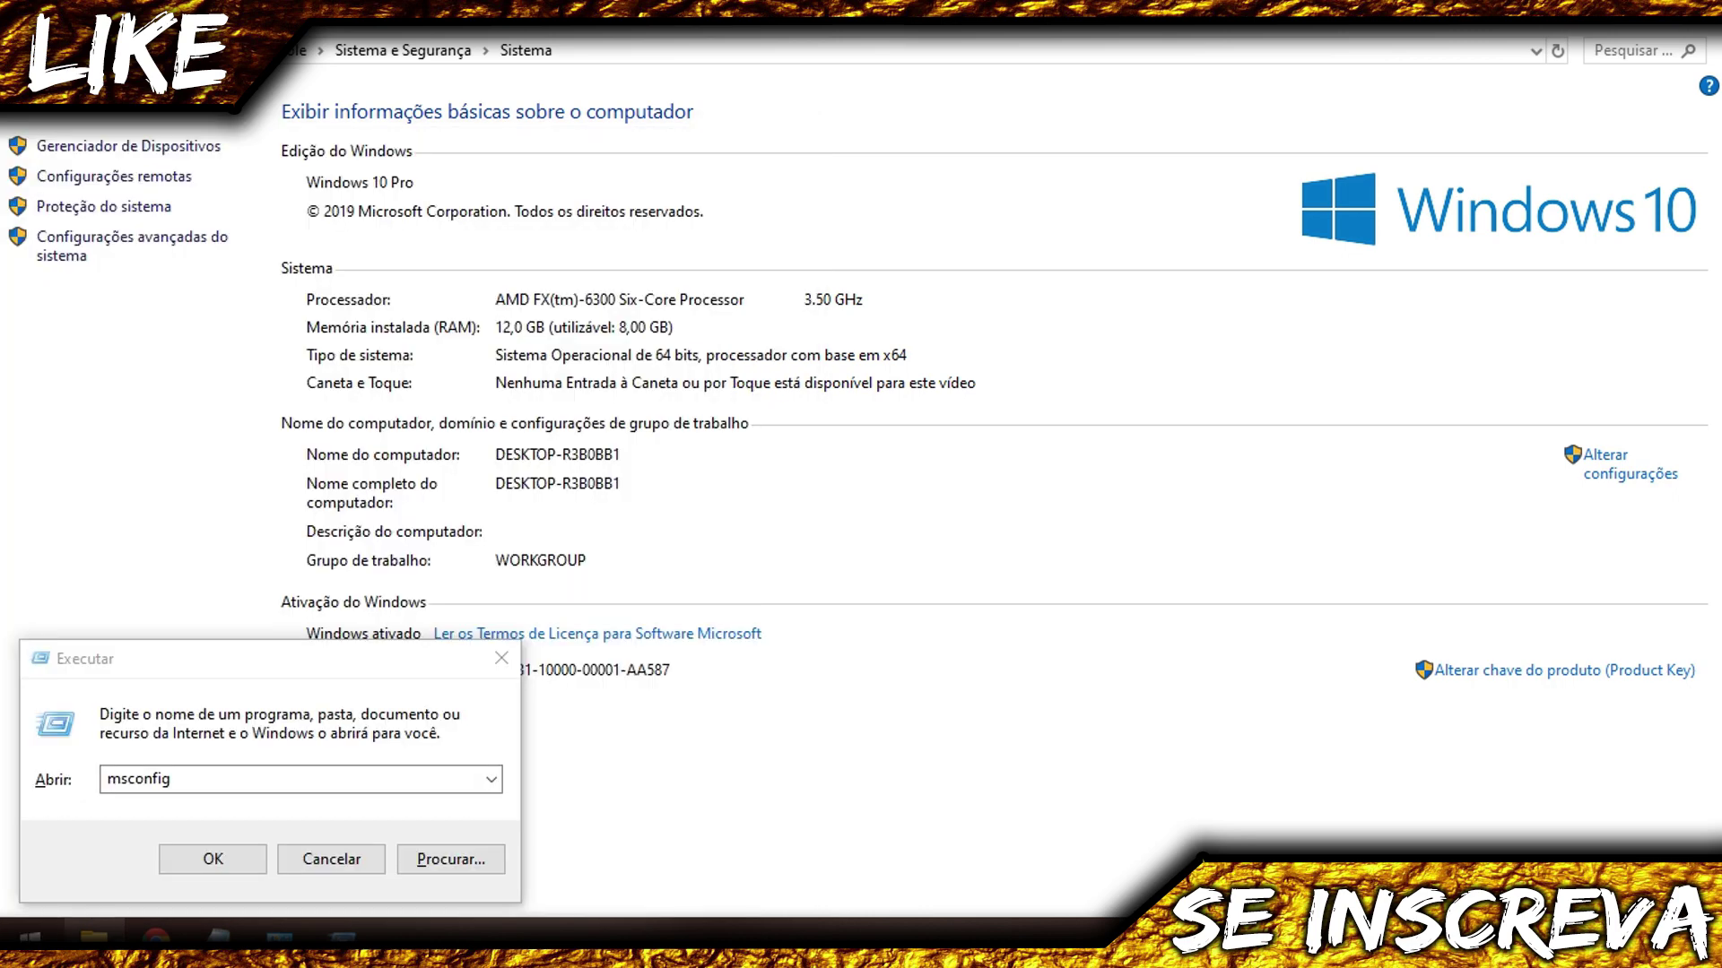
{"action": "left_click", "coordinate": [197, 780]}
{"action": "left_click", "coordinate": [213, 859]}
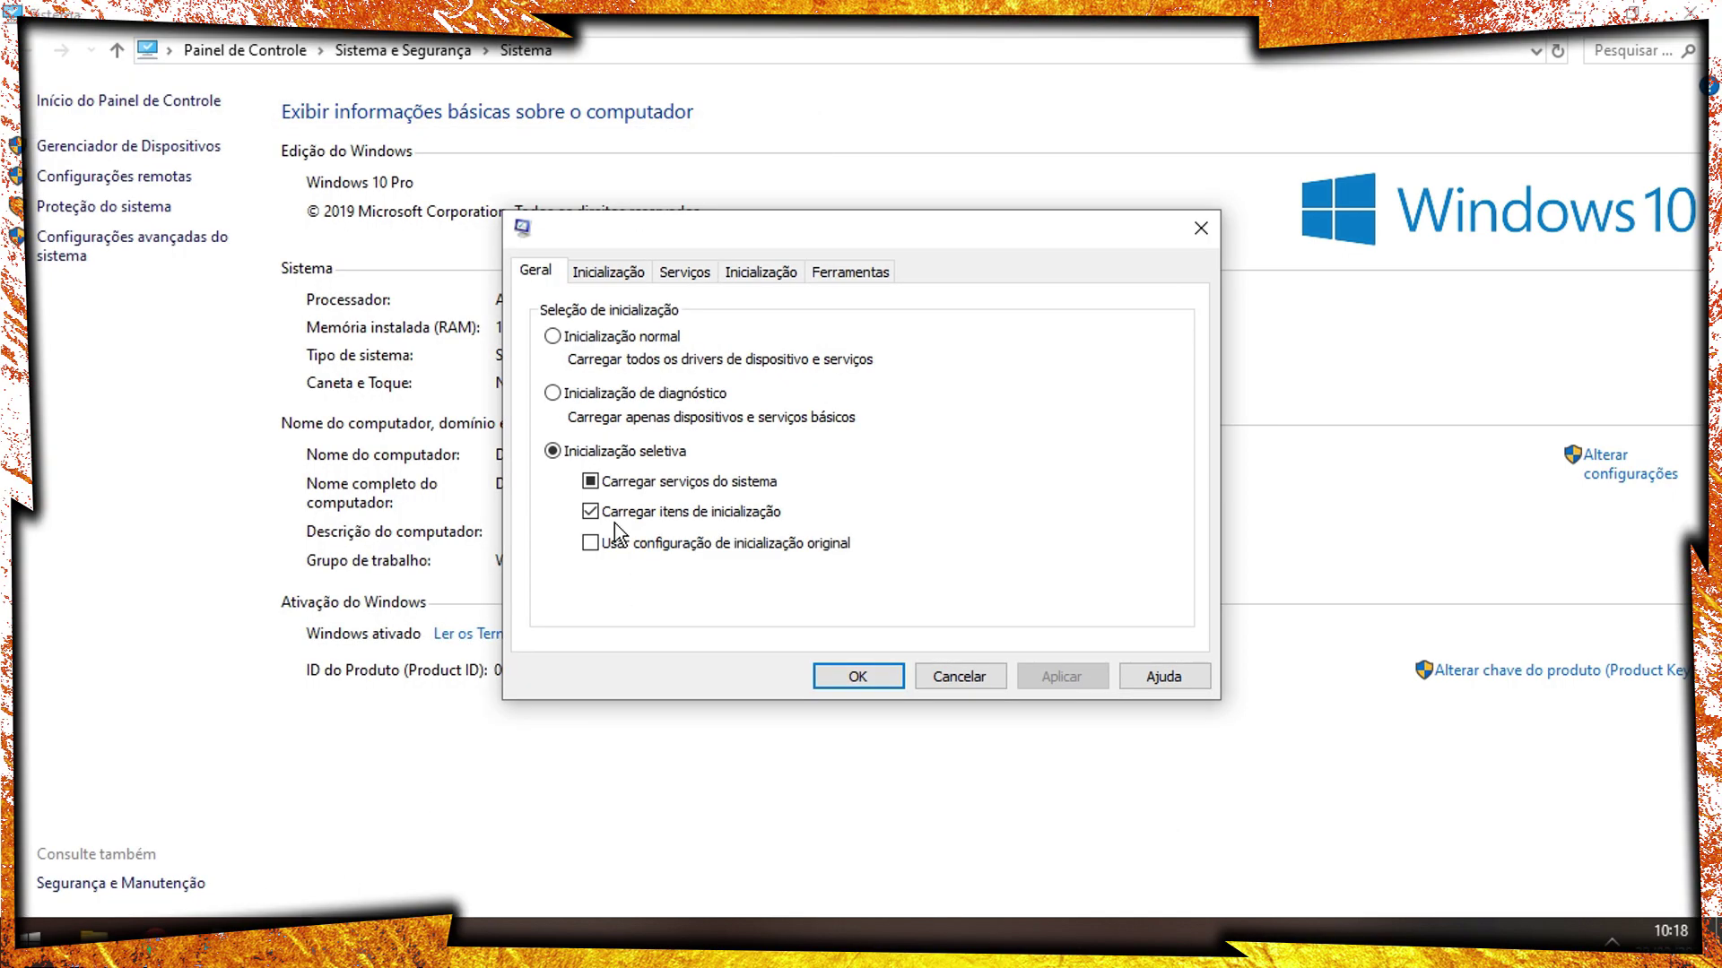
{"action": "left_click", "coordinate": [1575, 16]}
{"action": "left_click", "coordinate": [1576, 16]}
{"action": "left_click_drag", "start_coordinate": [1080, 224], "coordinate": [1115, 133]}
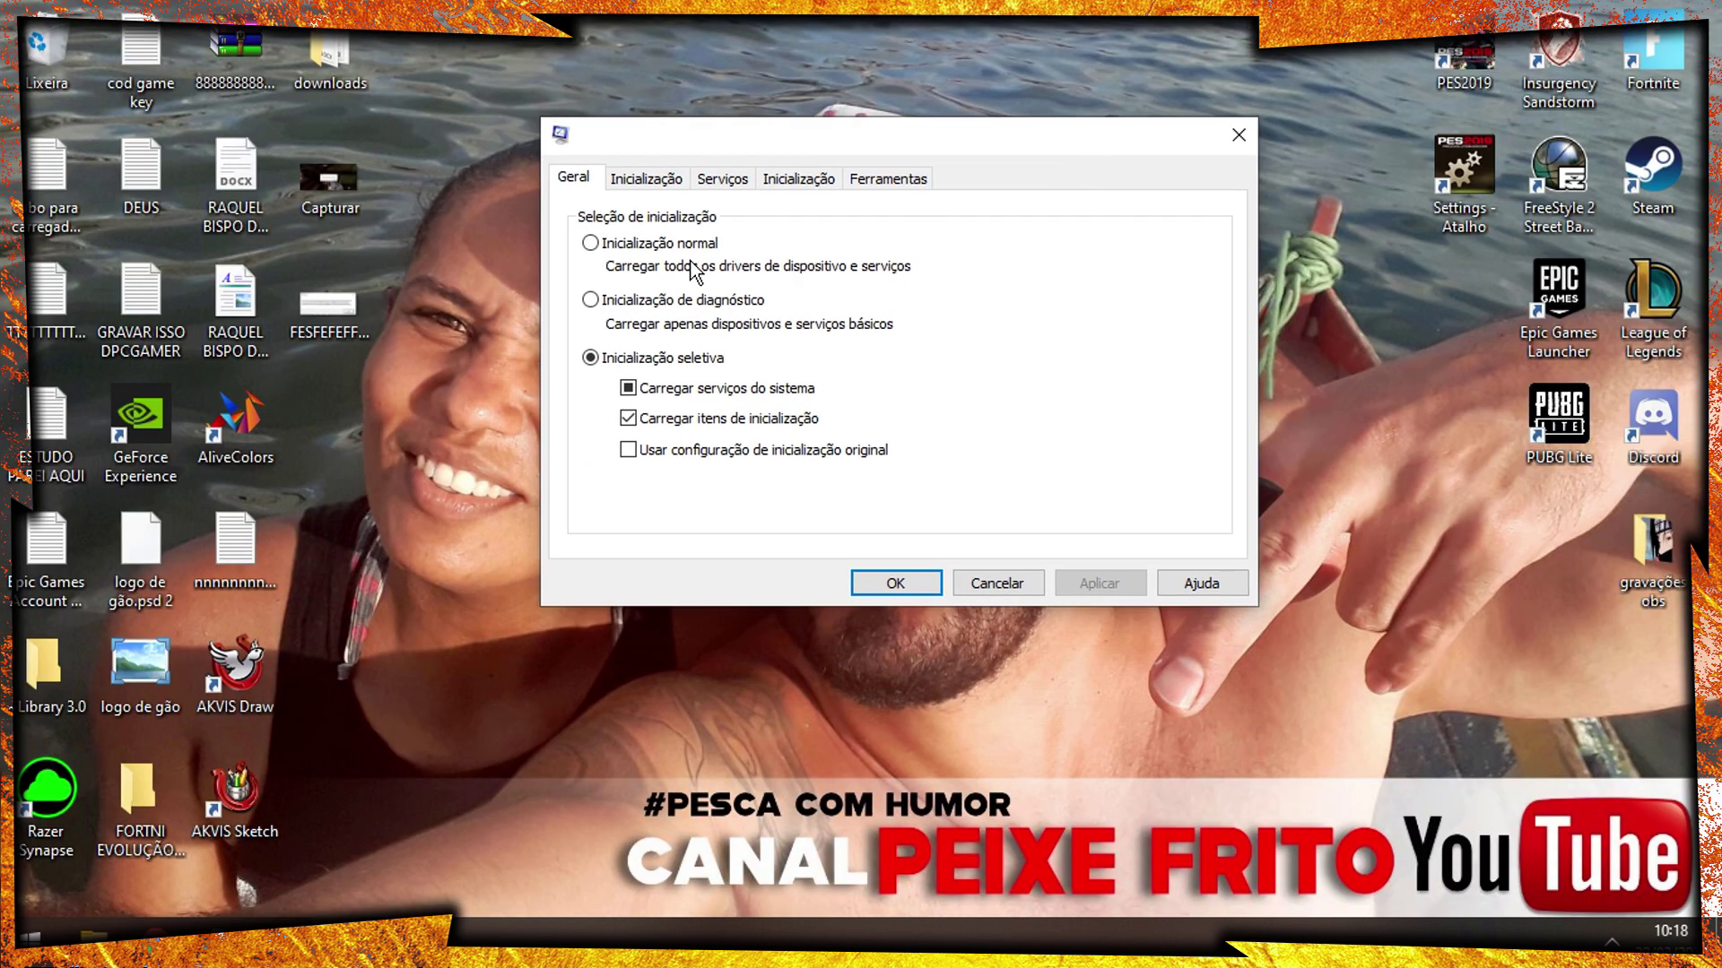
In the advanced boot options for Windows 10, enable Número de processadores and set it to 6.
{"action": "left_click", "coordinate": [664, 185]}
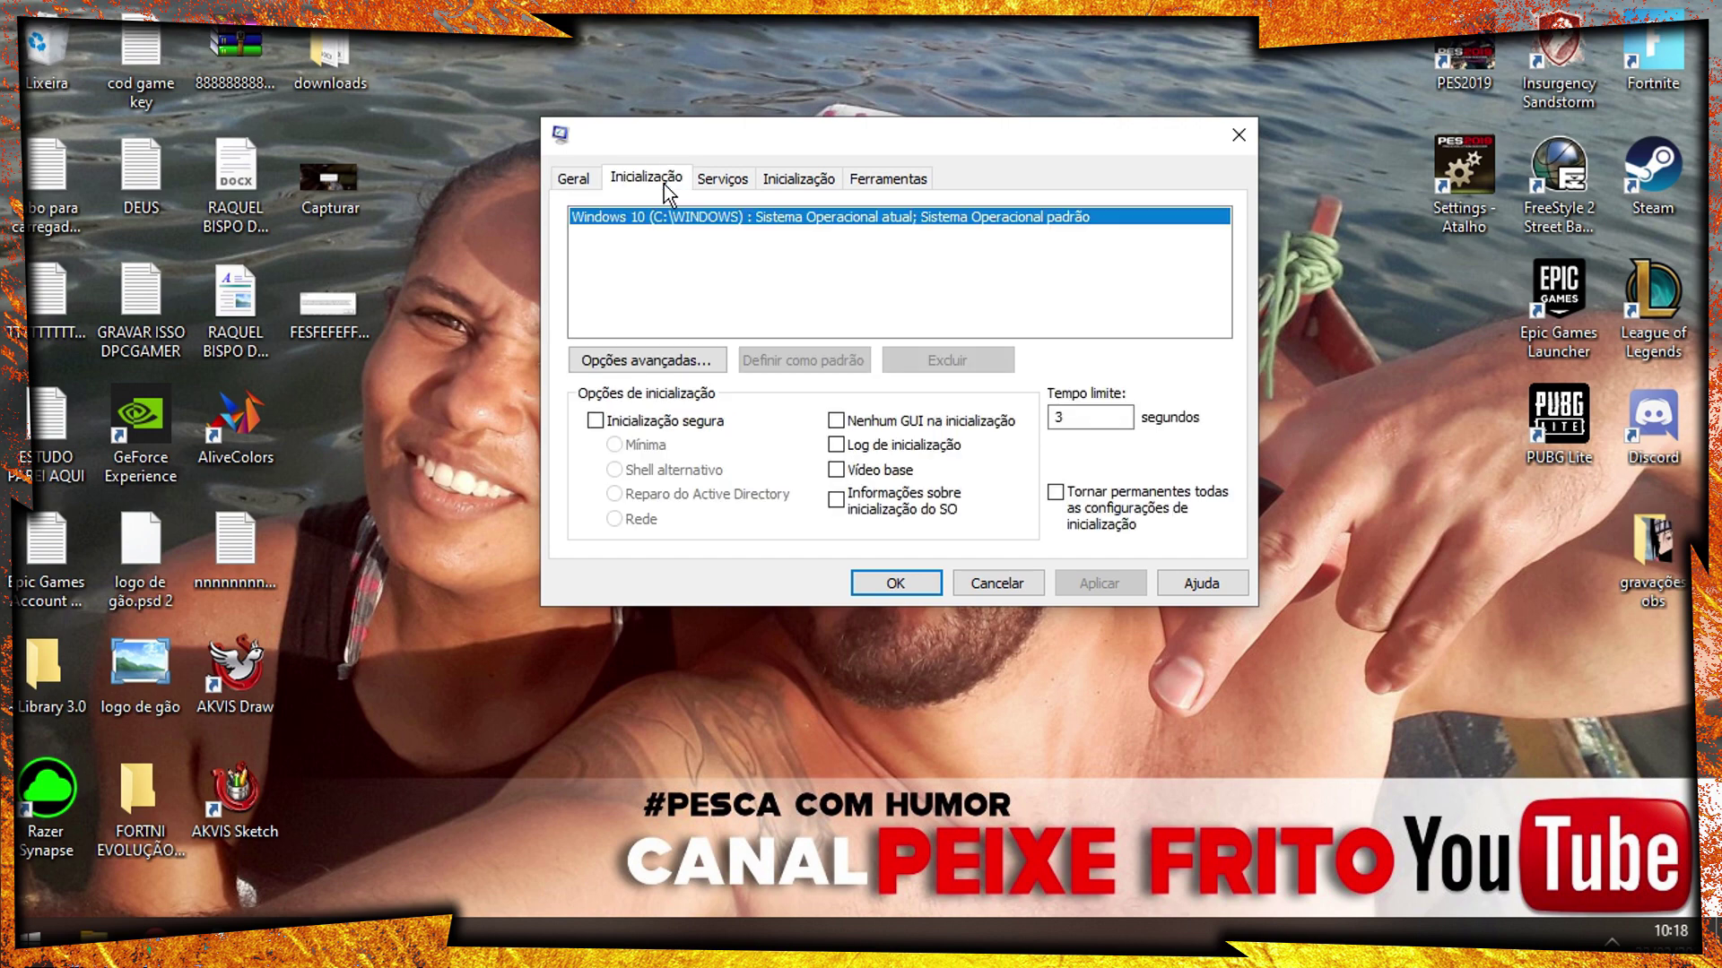
{"action": "left_click", "coordinate": [649, 361]}
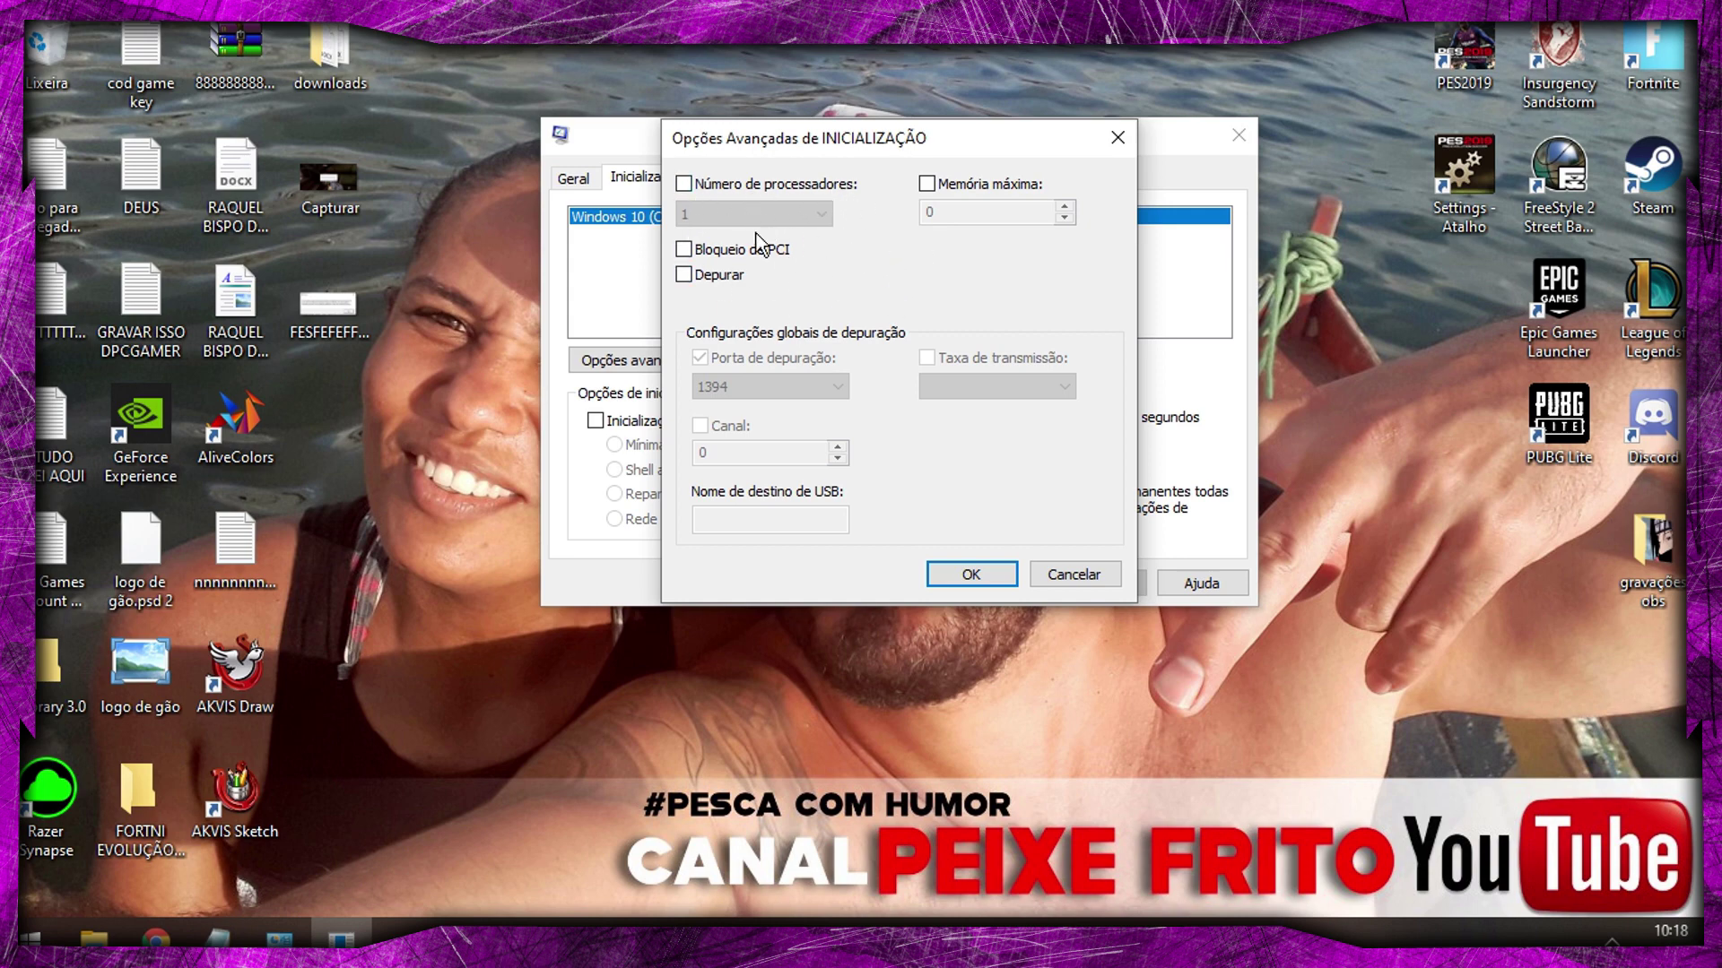
{"action": "left_click", "coordinate": [683, 184]}
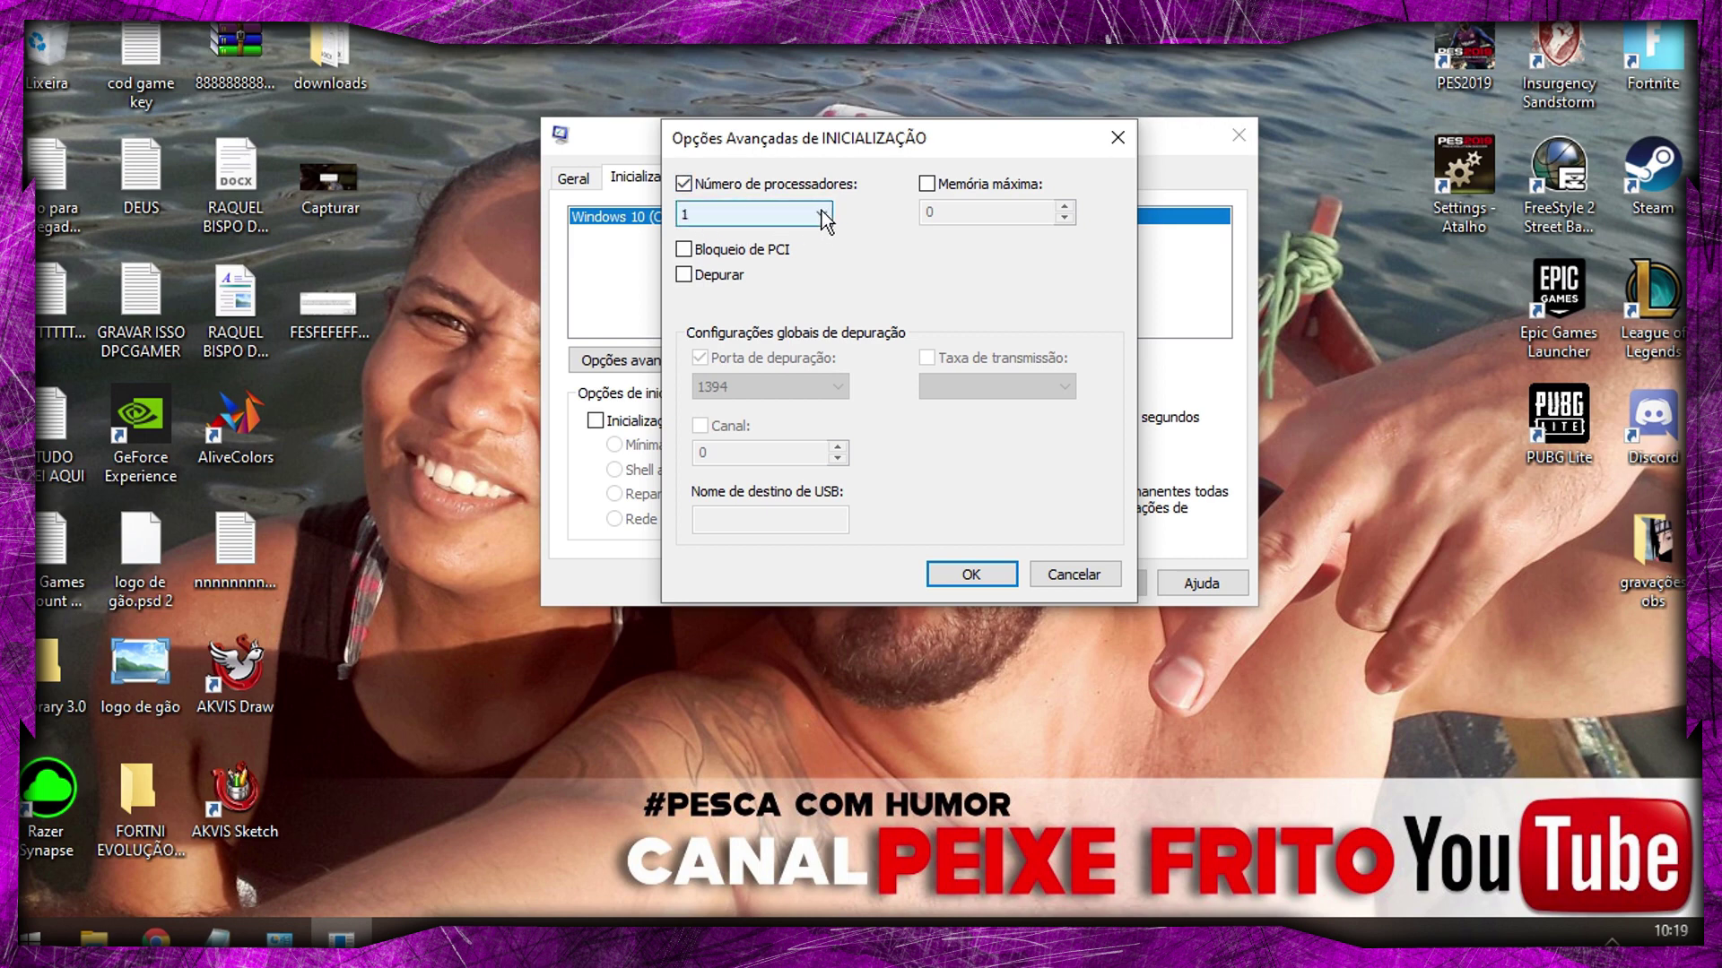
{"action": "left_click", "coordinate": [775, 214]}
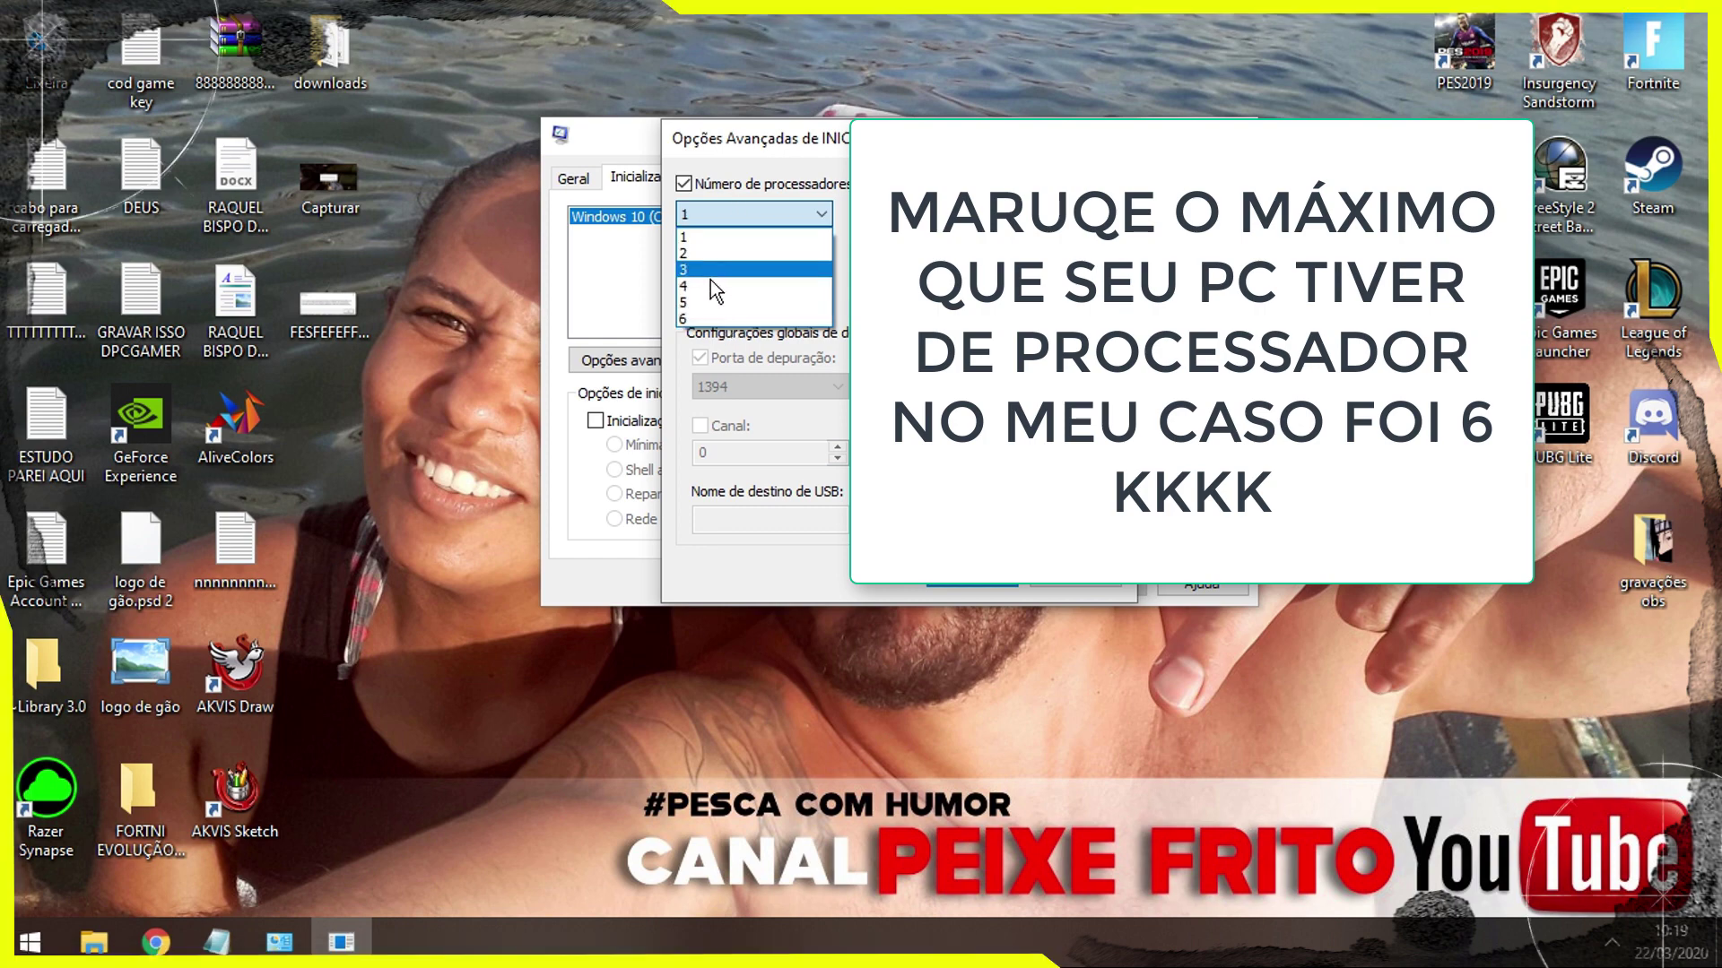
{"action": "left_click", "coordinate": [707, 315]}
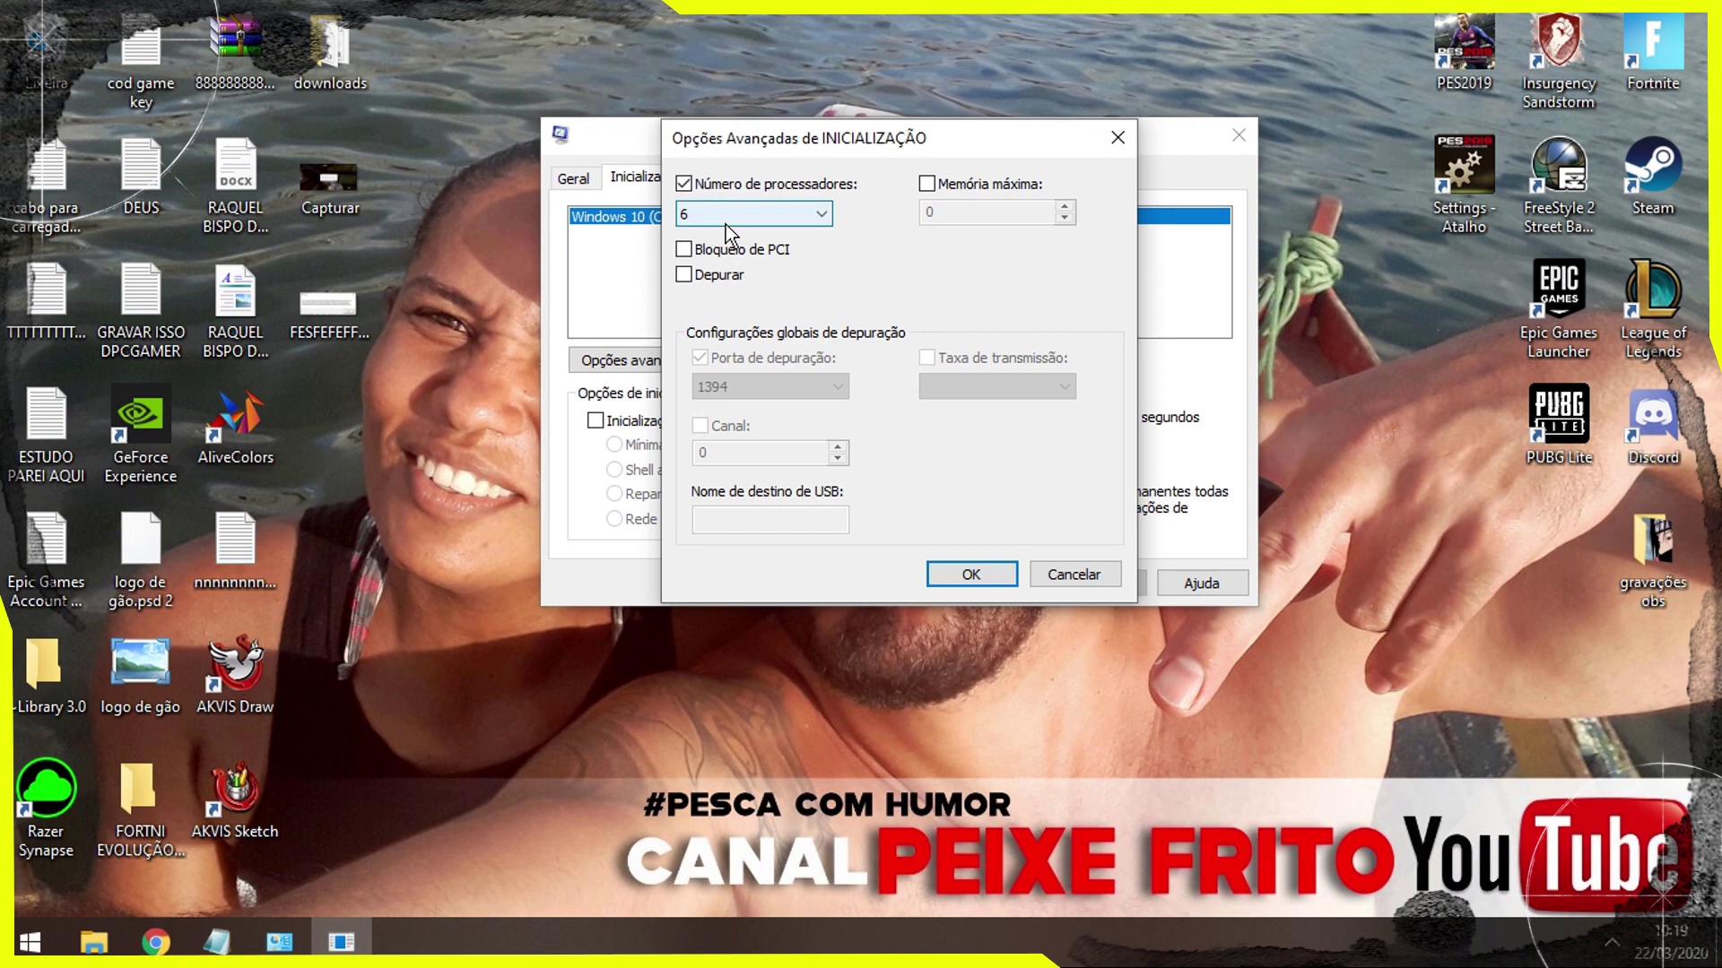
Confirm the advanced boot options with Memória máxima disabled, and apply the boot configuration.
{"action": "left_click", "coordinate": [926, 184]}
{"action": "left_click", "coordinate": [926, 184]}
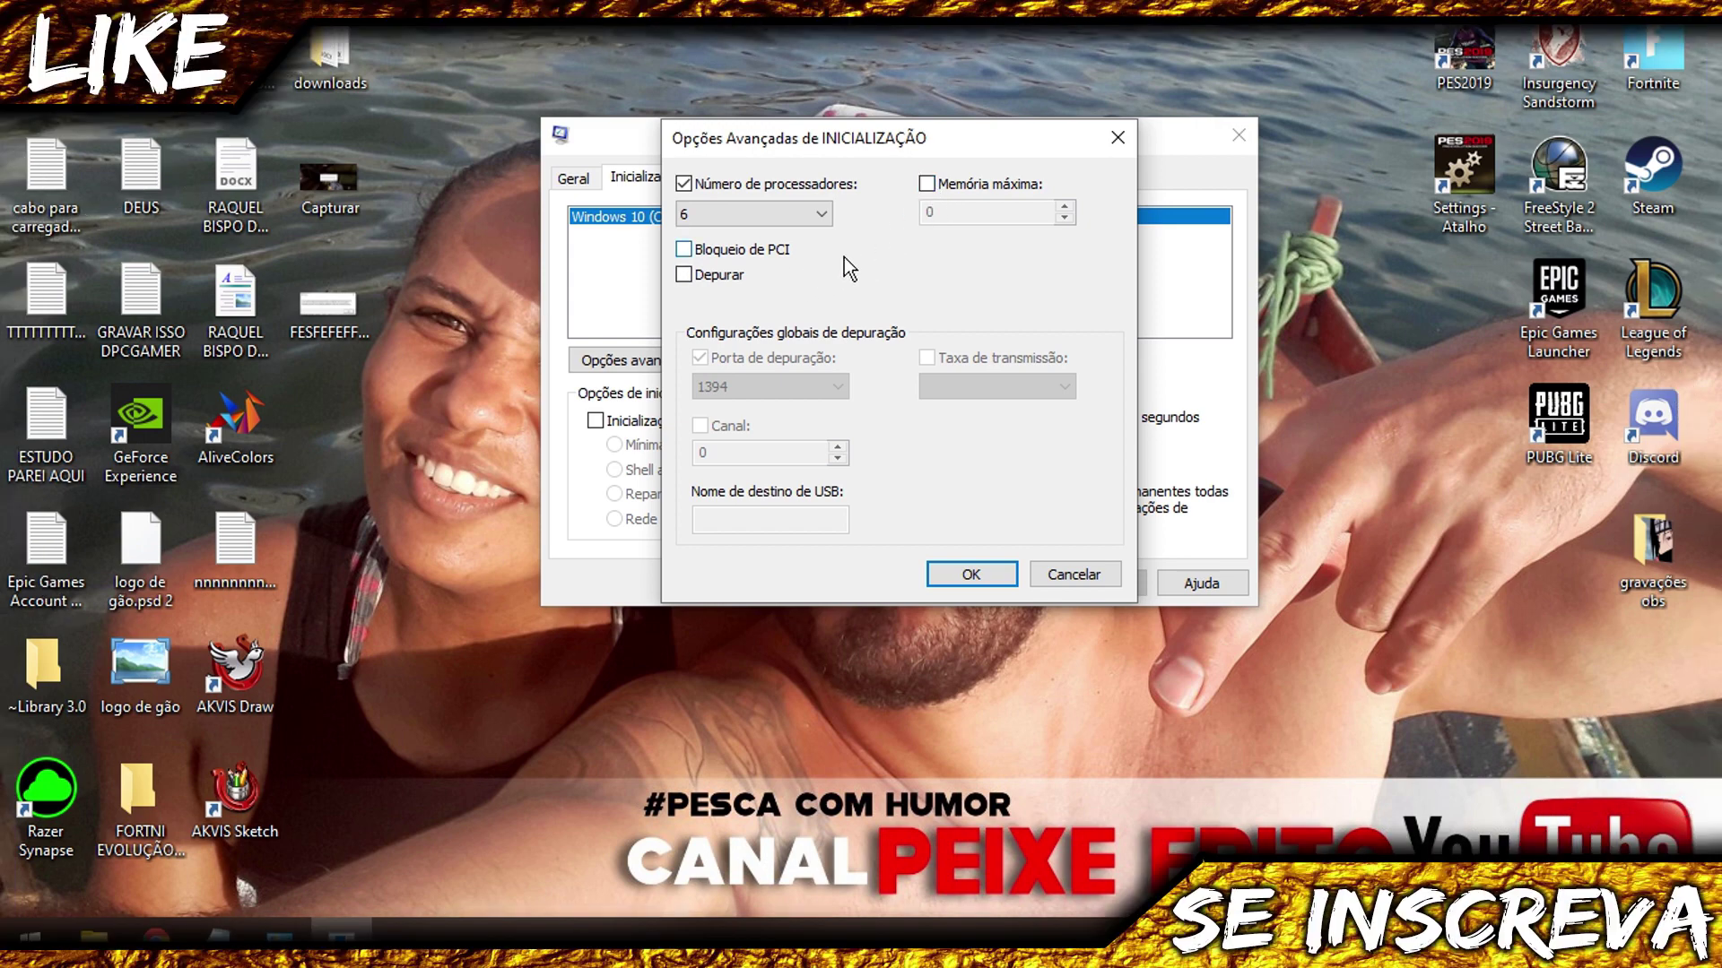
{"action": "left_click", "coordinate": [977, 578]}
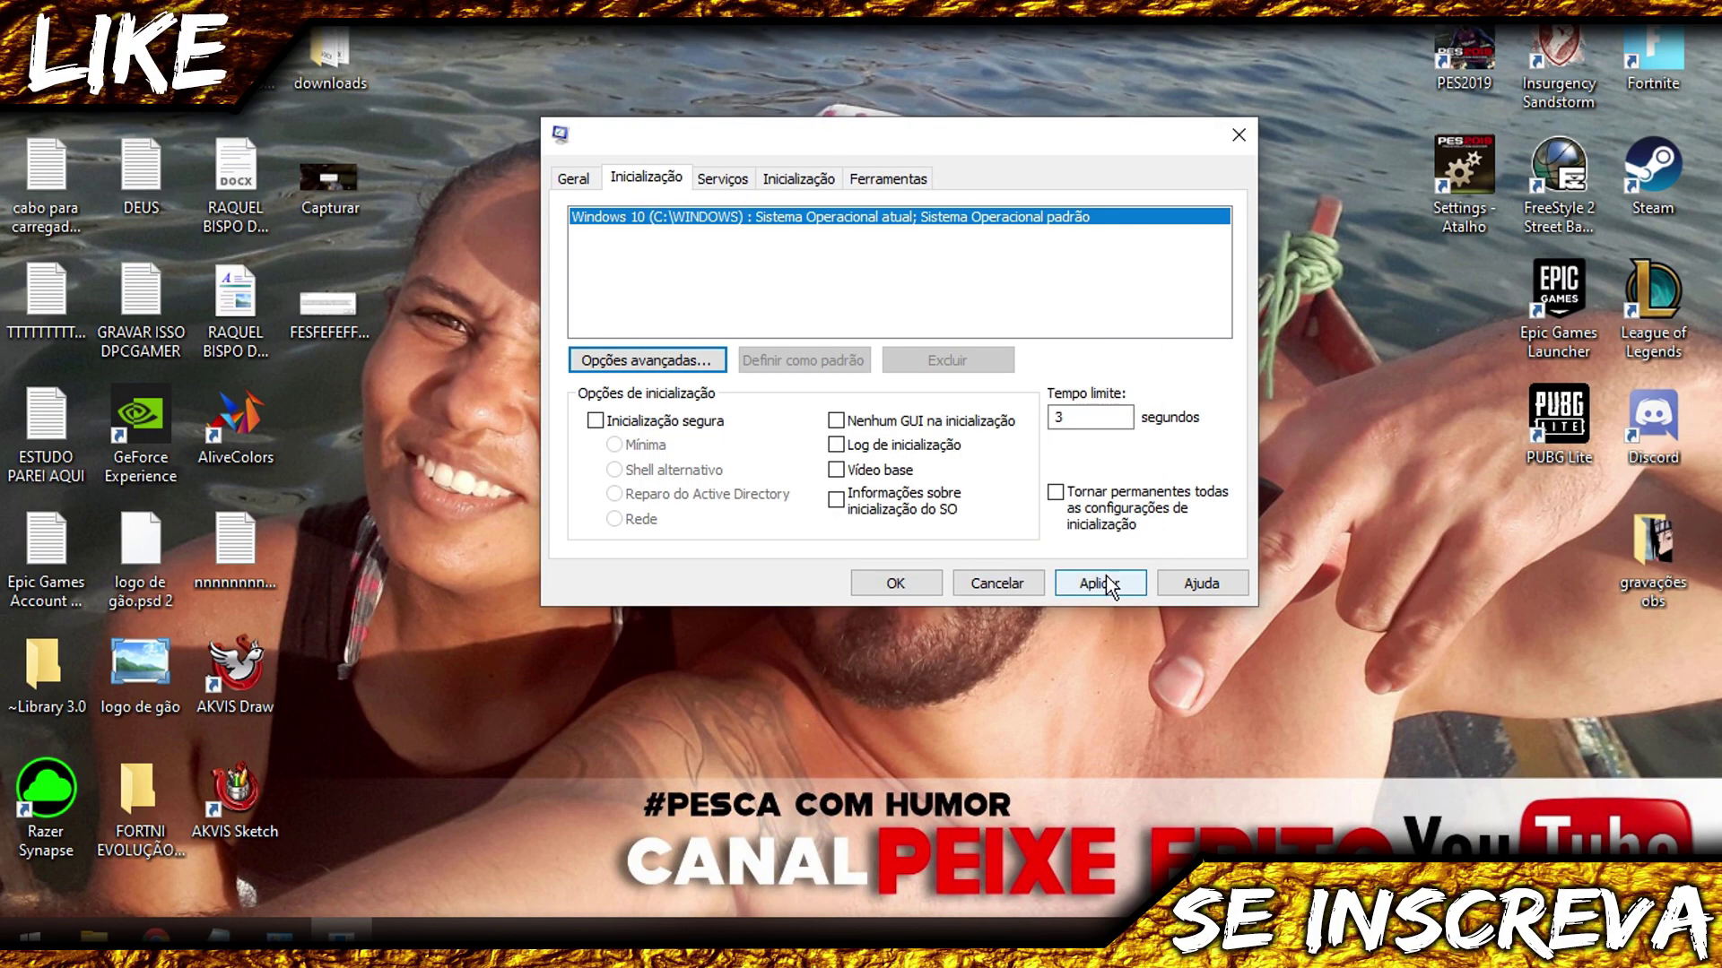
{"action": "left_click", "coordinate": [1111, 583]}
{"action": "left_click", "coordinate": [908, 585]}
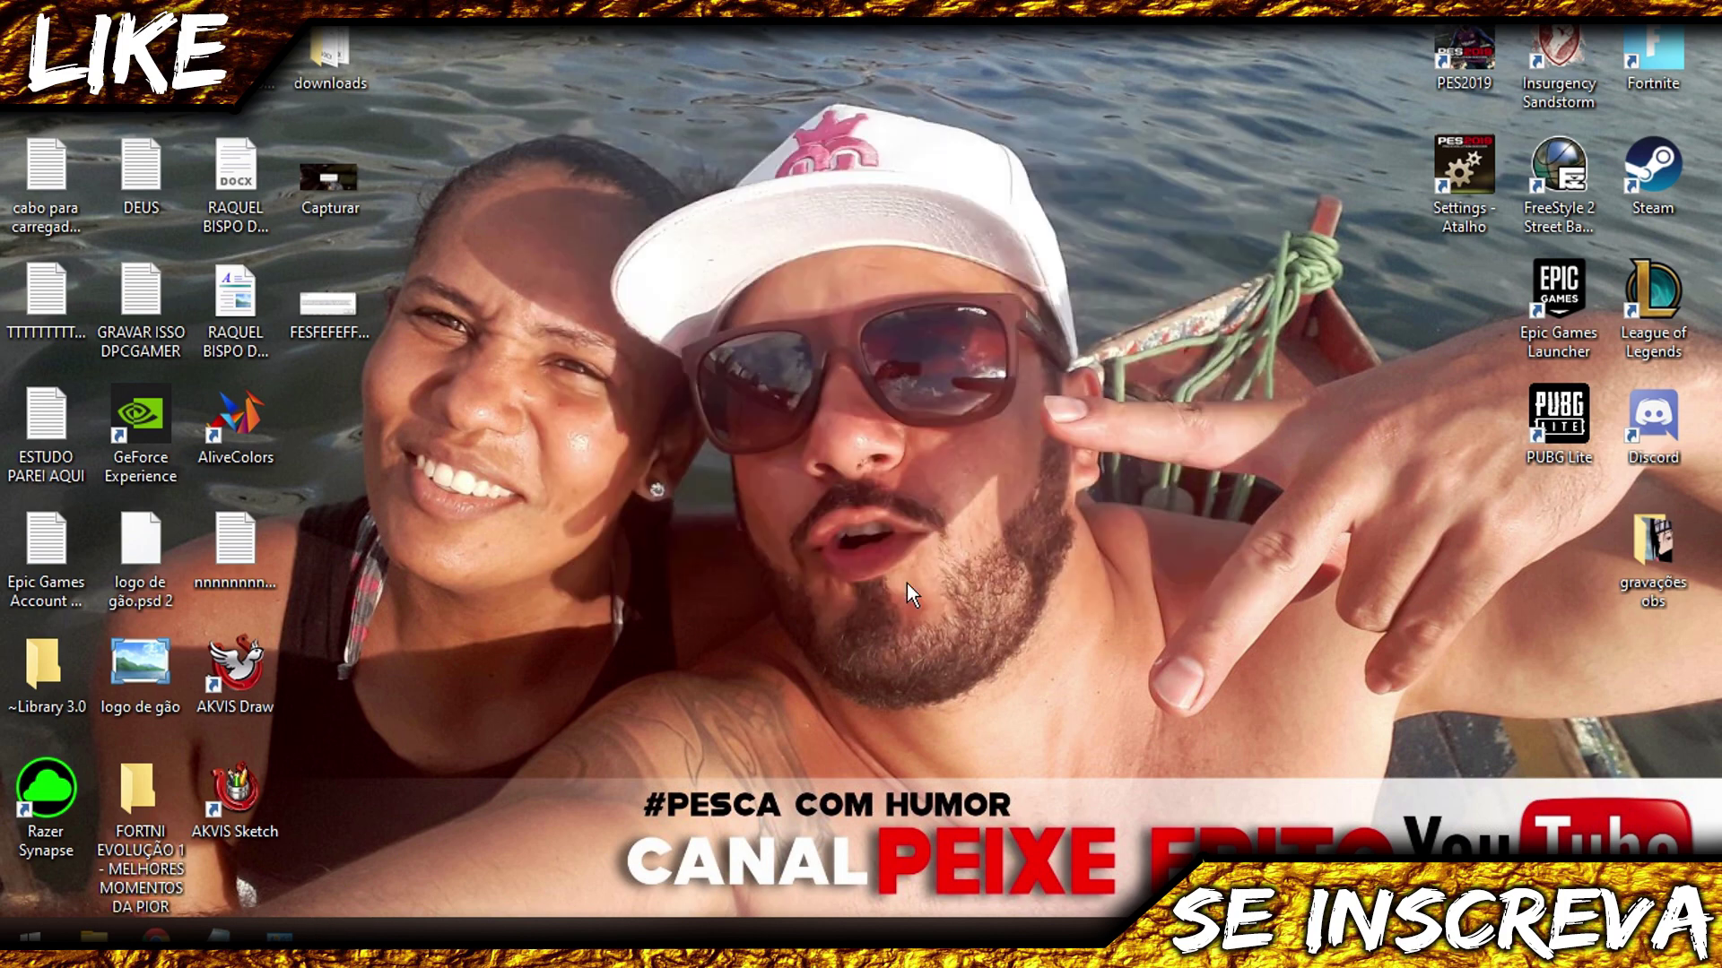
Run msconfig again from the desktop to reopen the System Configuration dialog.
{"action": "right_click", "coordinate": [779, 423]}
{"action": "left_click", "coordinate": [862, 495]}
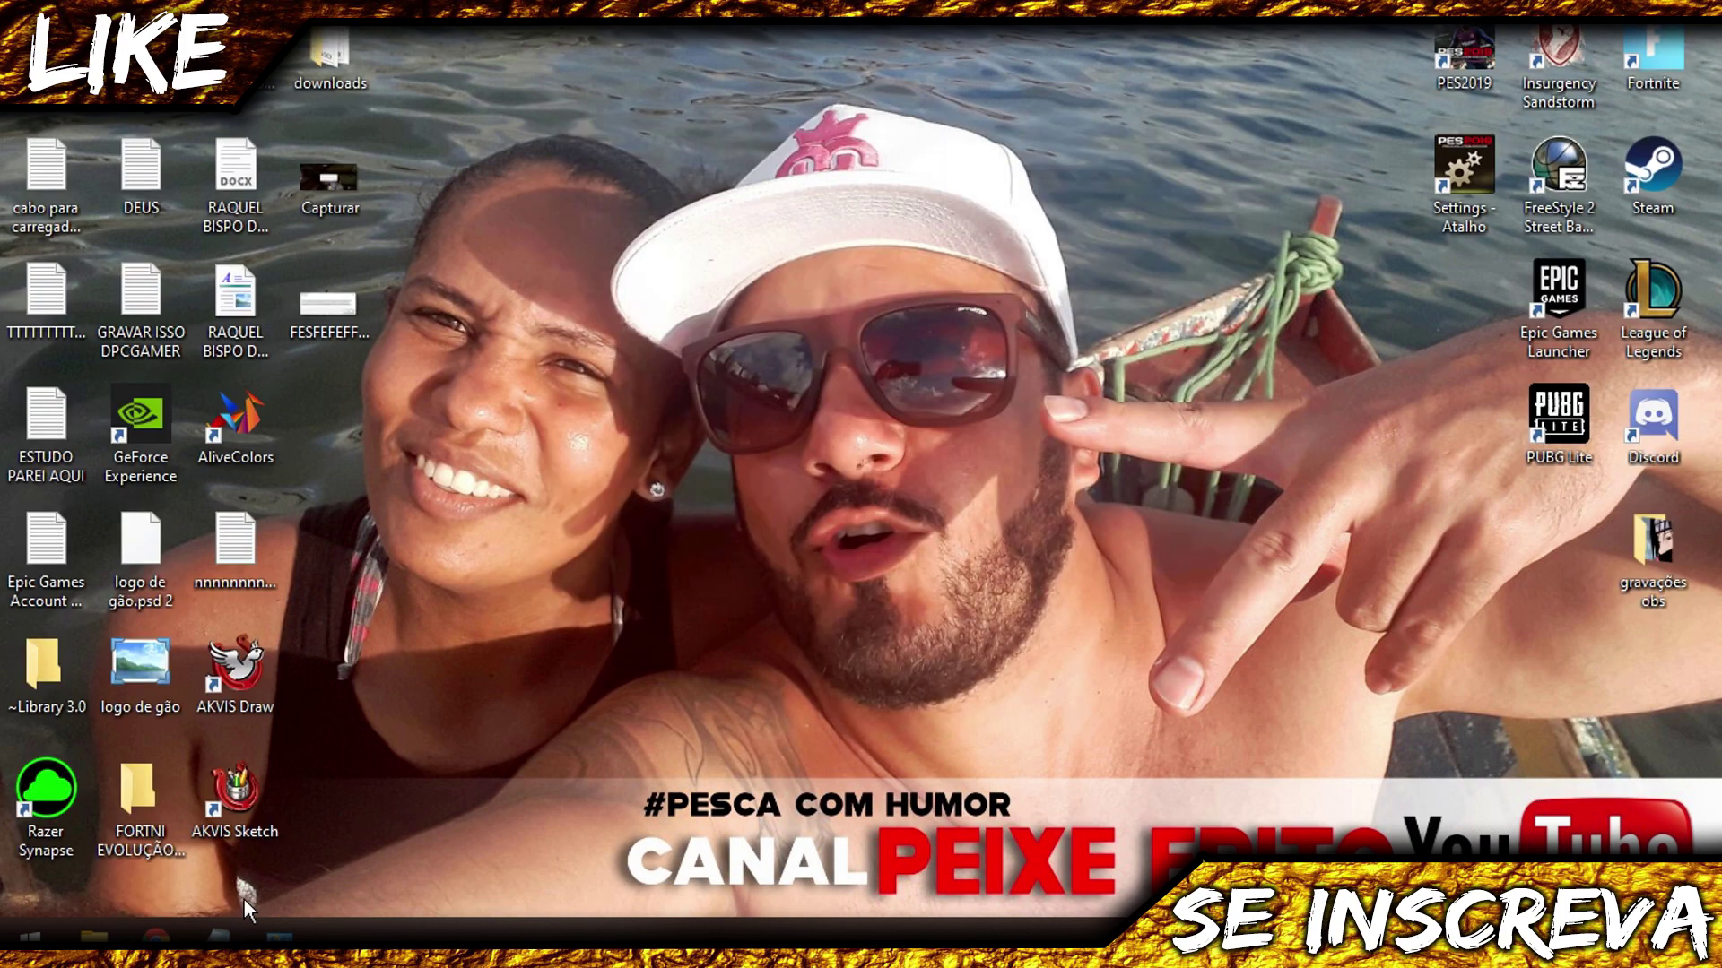
{"action": "key", "text": "super+r"}
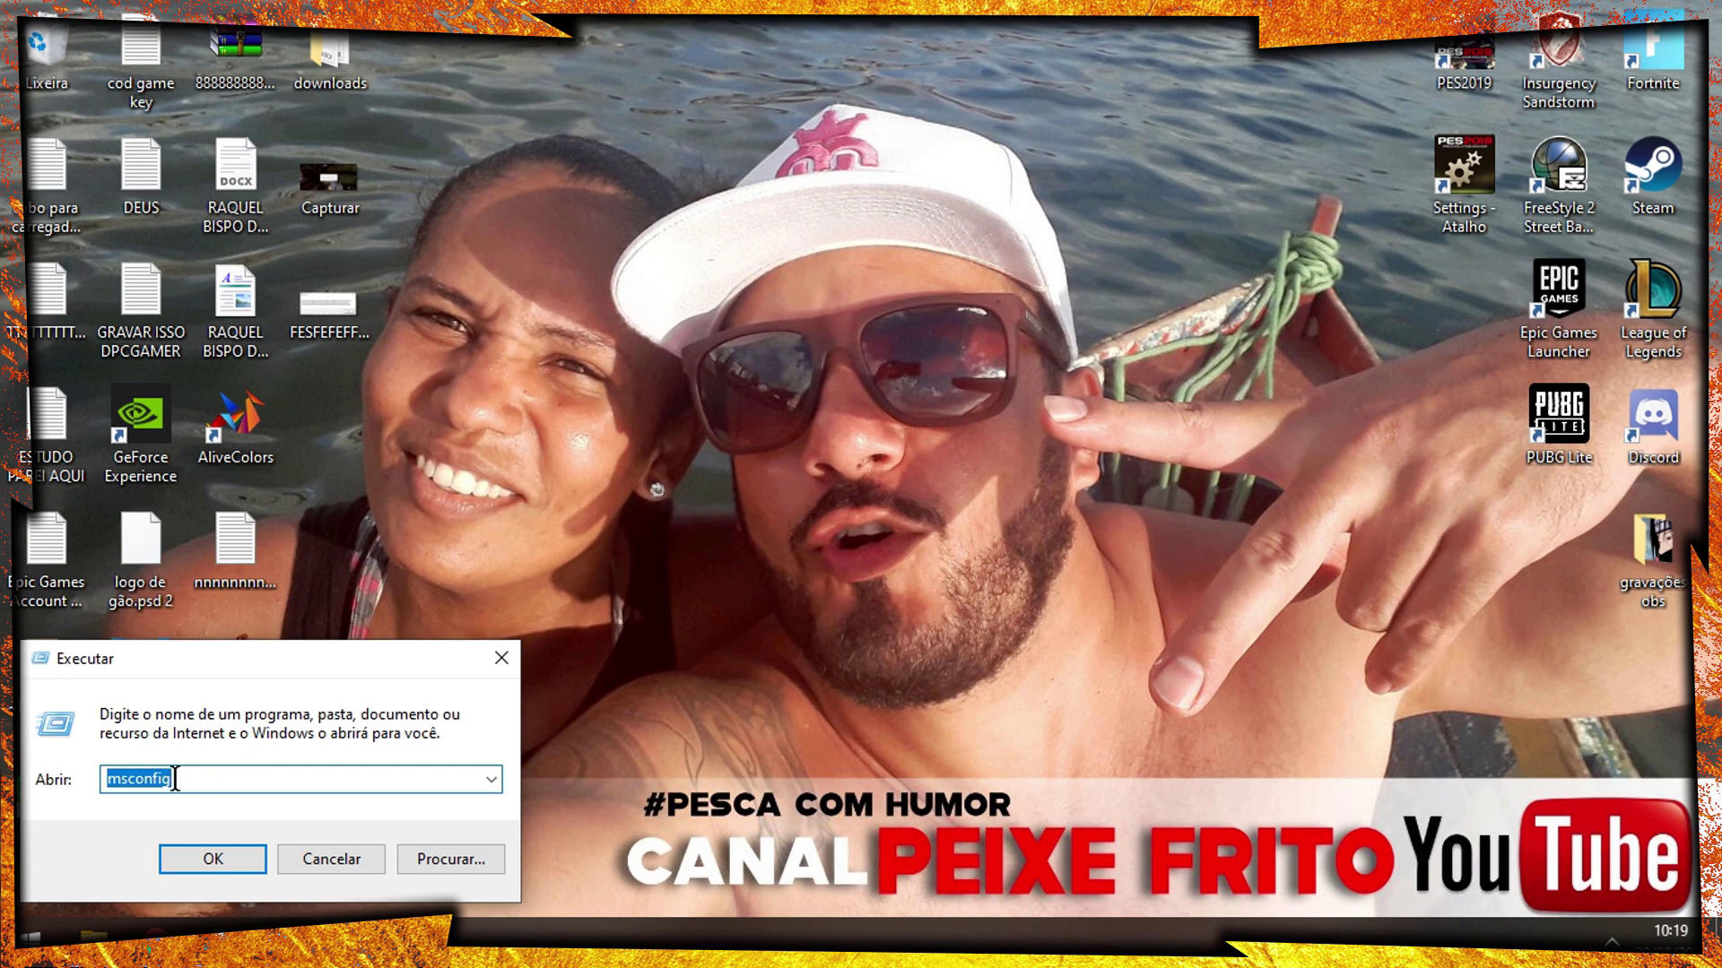
{"action": "left_click", "coordinate": [215, 862]}
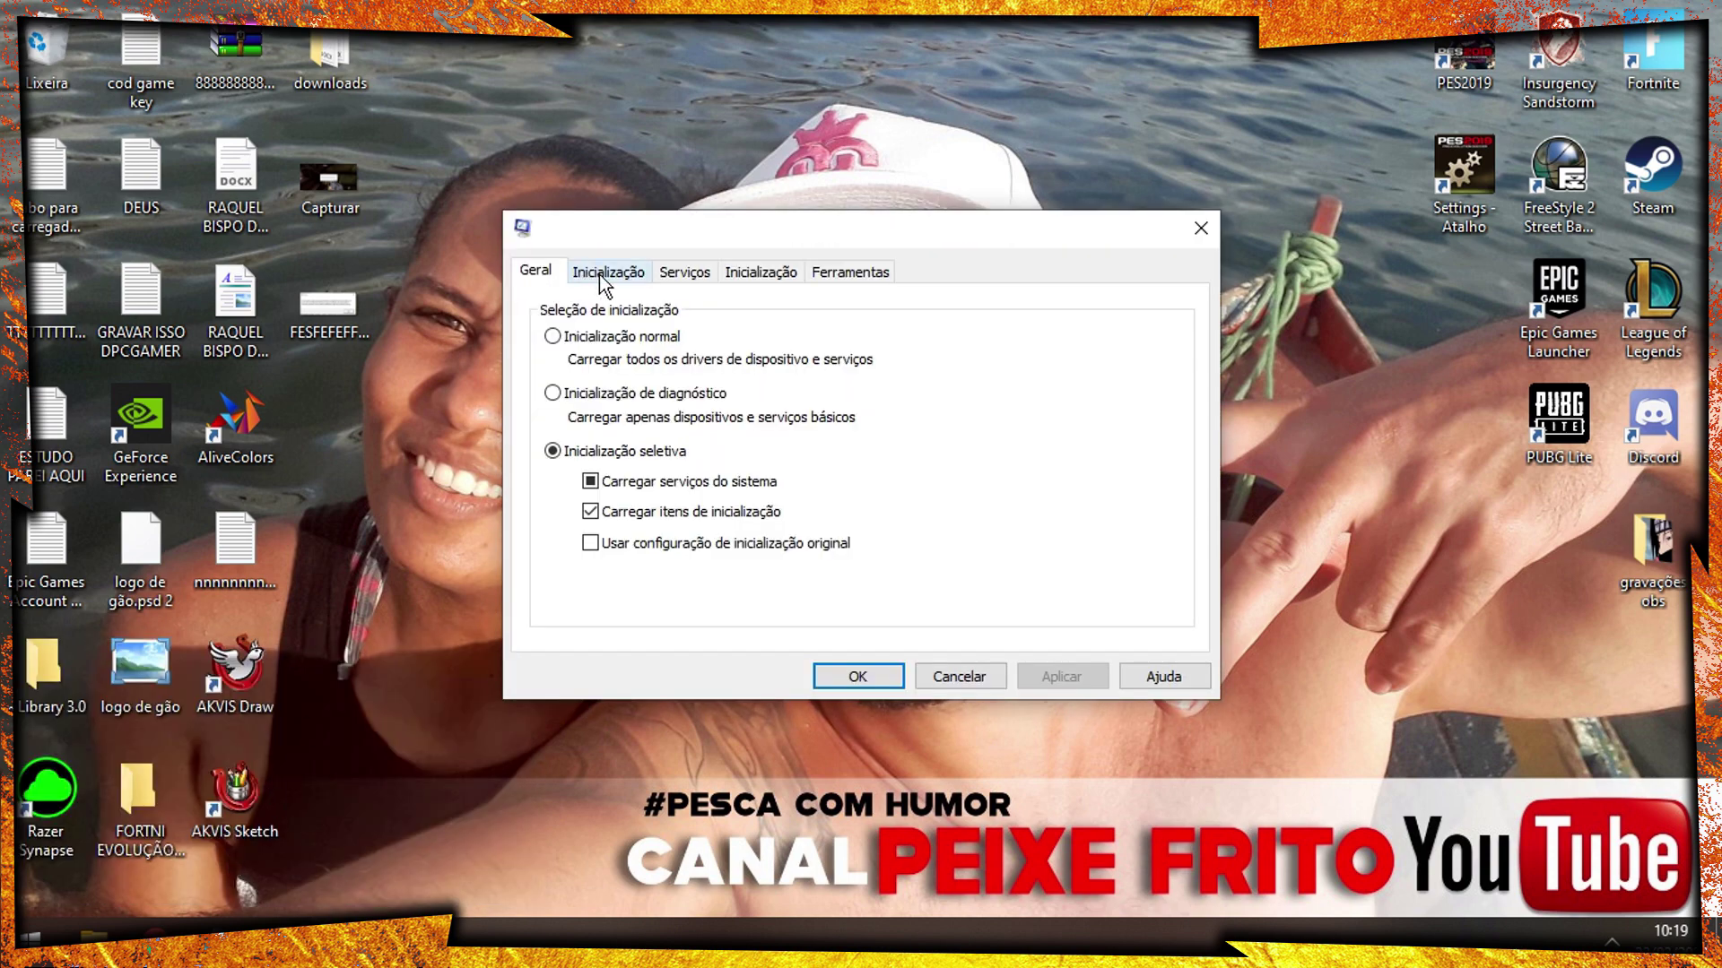
Check the processor count in the advanced boot options for Windows 10, close both dialogs and refresh the desktop.
{"action": "left_click", "coordinate": [607, 272]}
{"action": "left_click", "coordinate": [620, 454]}
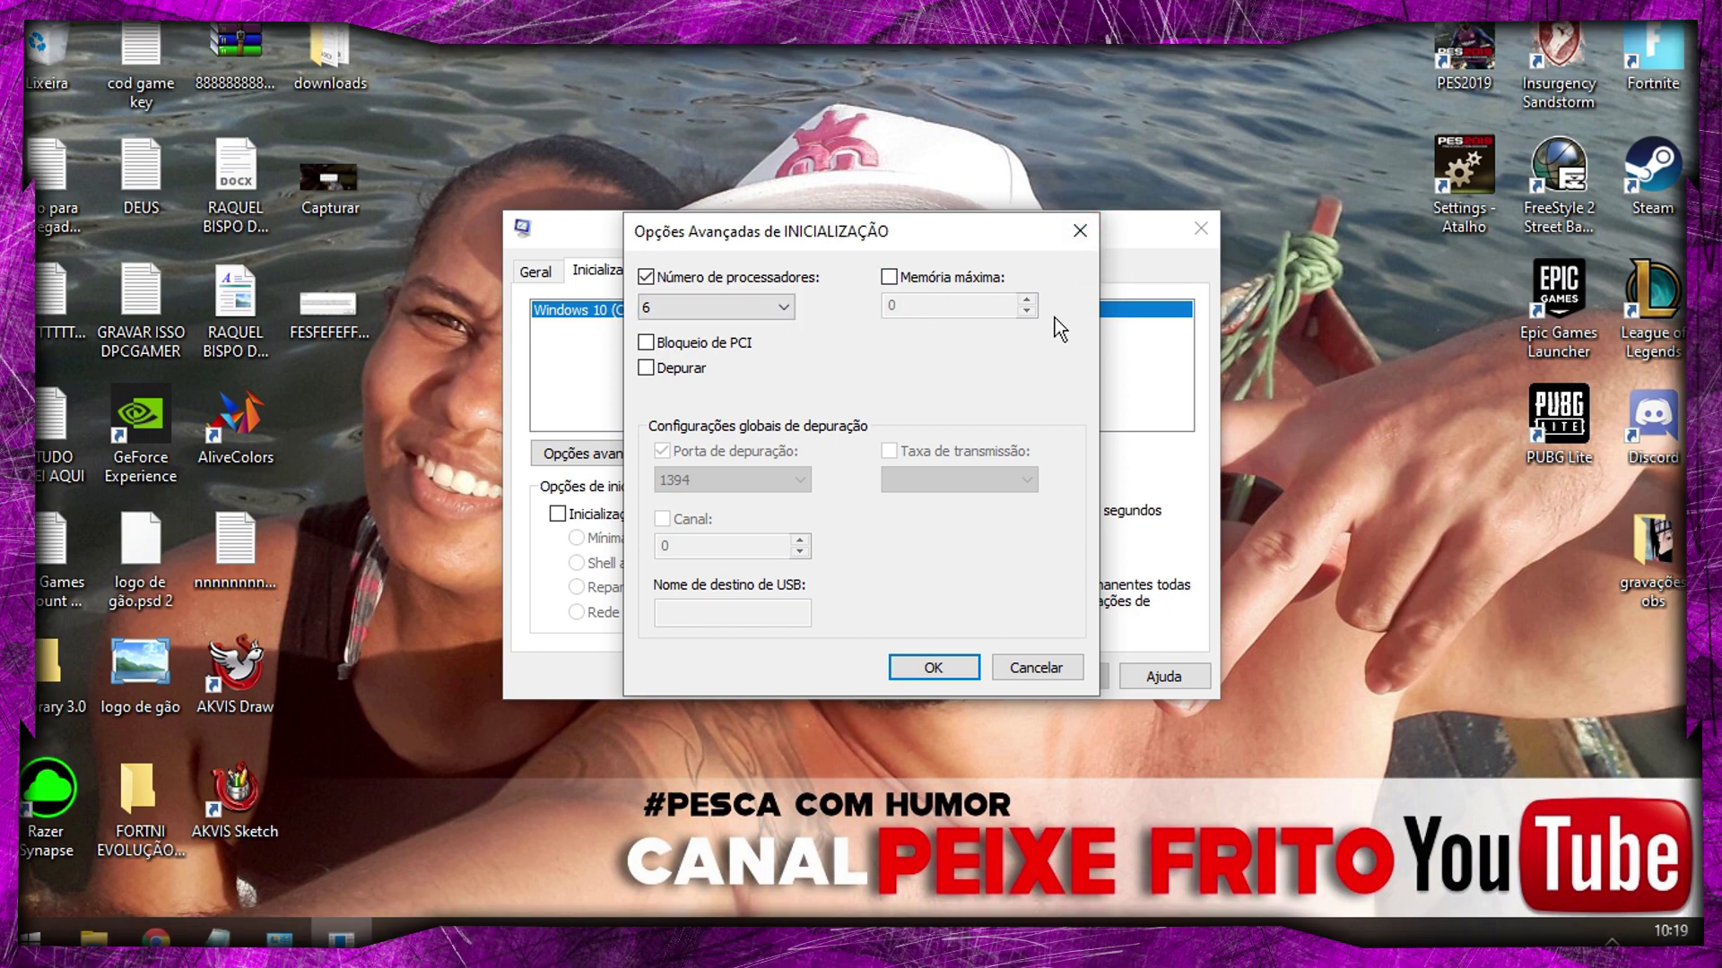
{"action": "left_click", "coordinate": [1080, 230]}
{"action": "left_click", "coordinate": [1201, 230]}
{"action": "right_click", "coordinate": [1012, 180]}
{"action": "left_click", "coordinate": [1110, 255]}
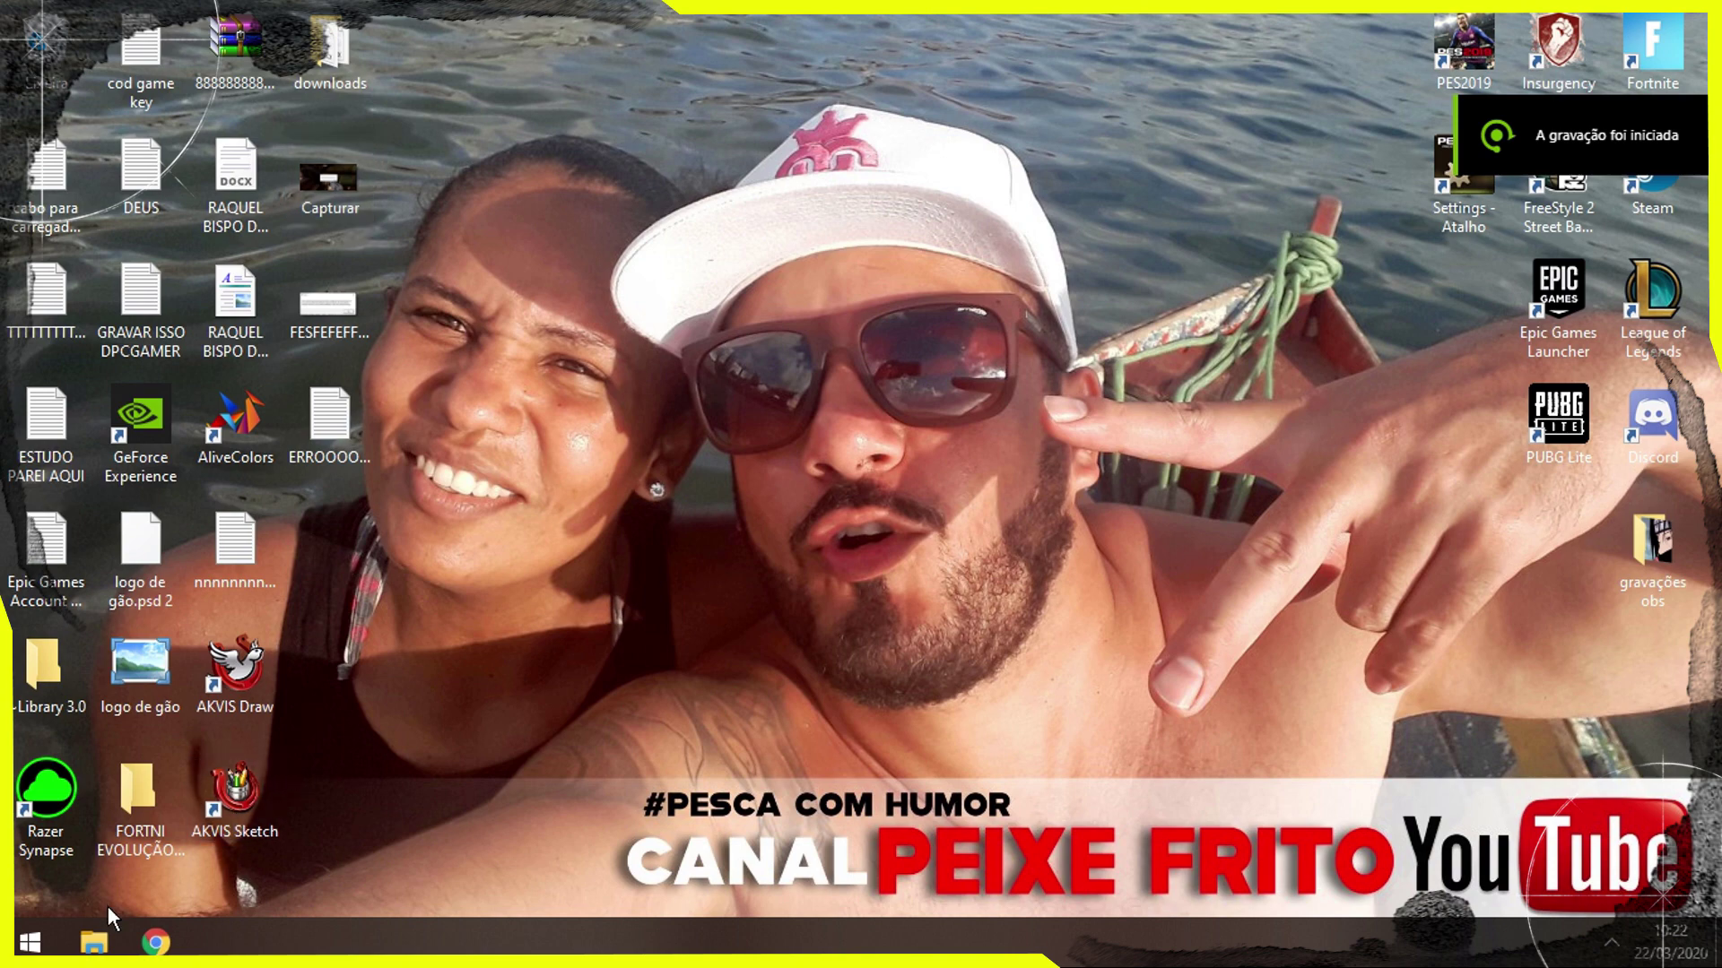
View the properties of Este Computador from File Explorer, refresh the desktop, and close the Explorer window after moving it higher.
{"action": "left_click", "coordinate": [95, 944]}
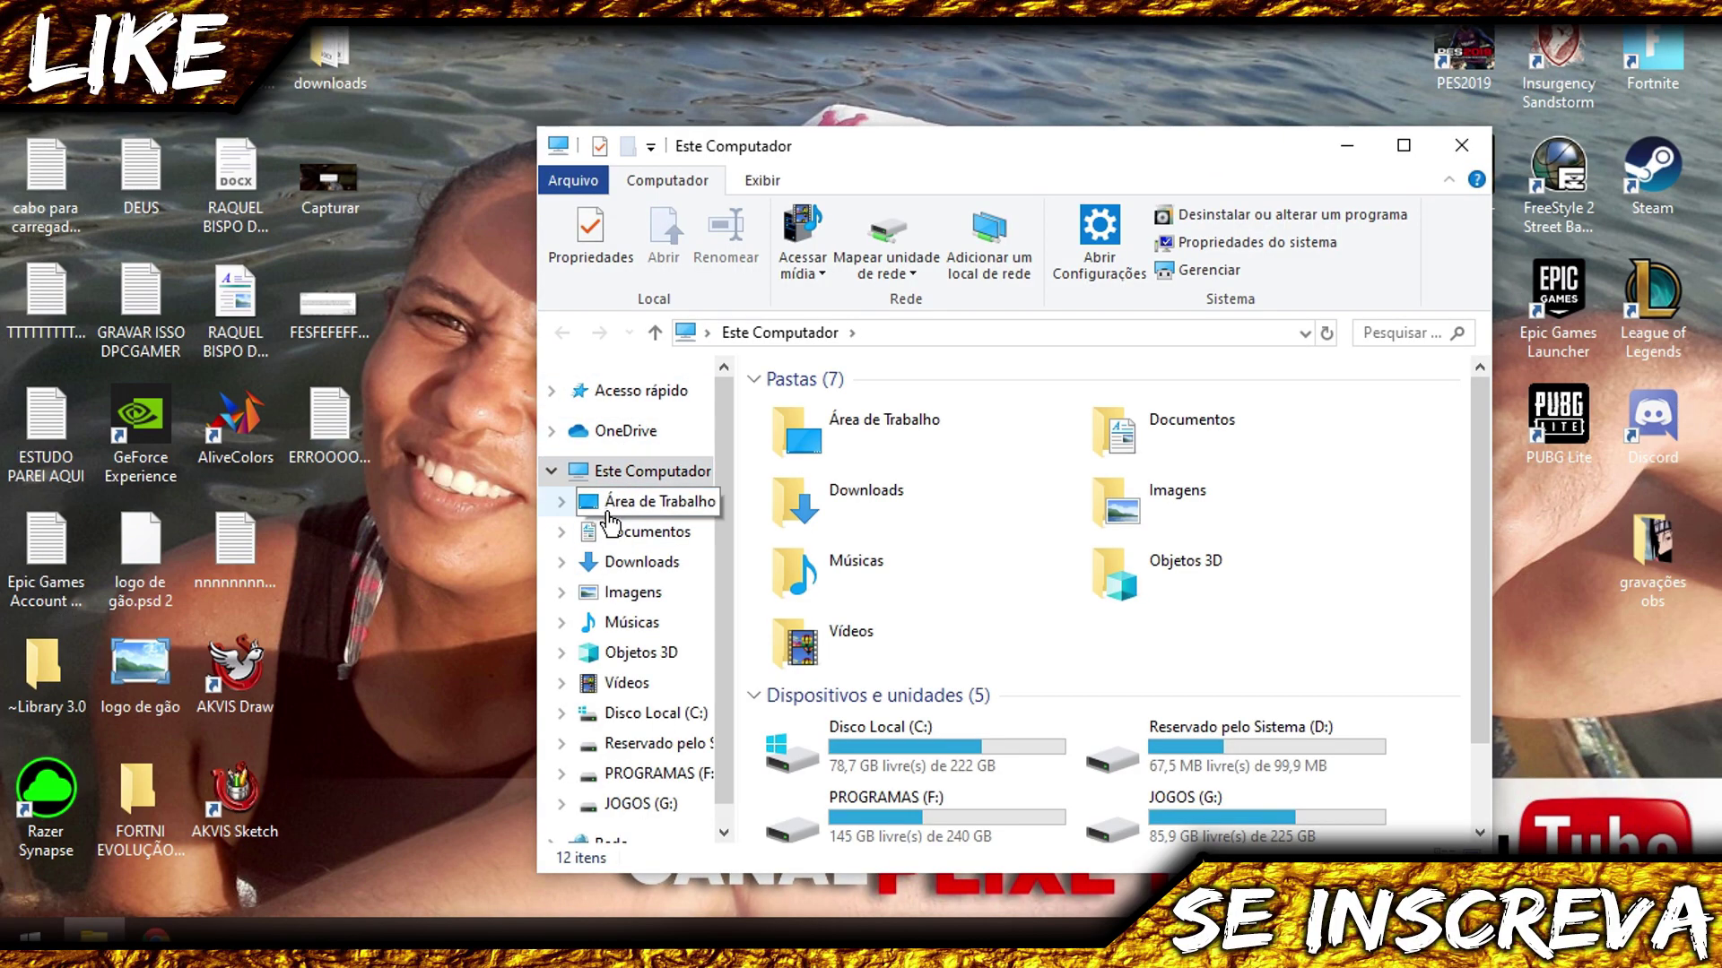
{"action": "right_click", "coordinate": [620, 474]}
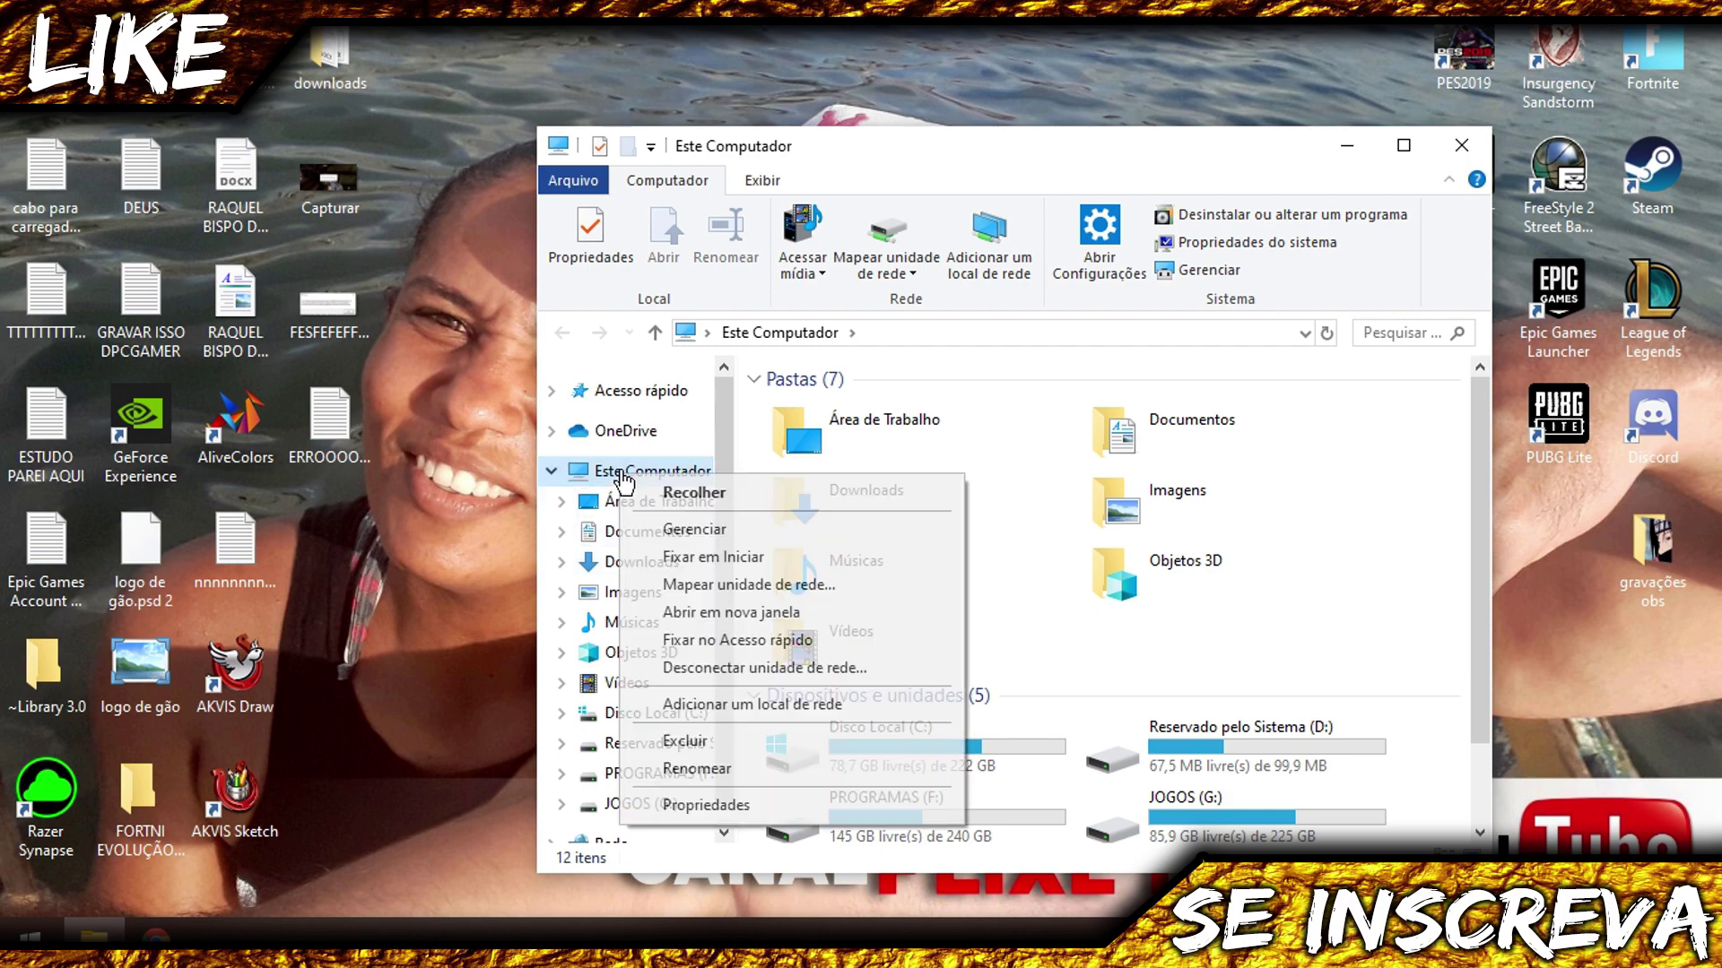
{"action": "left_click", "coordinate": [738, 806]}
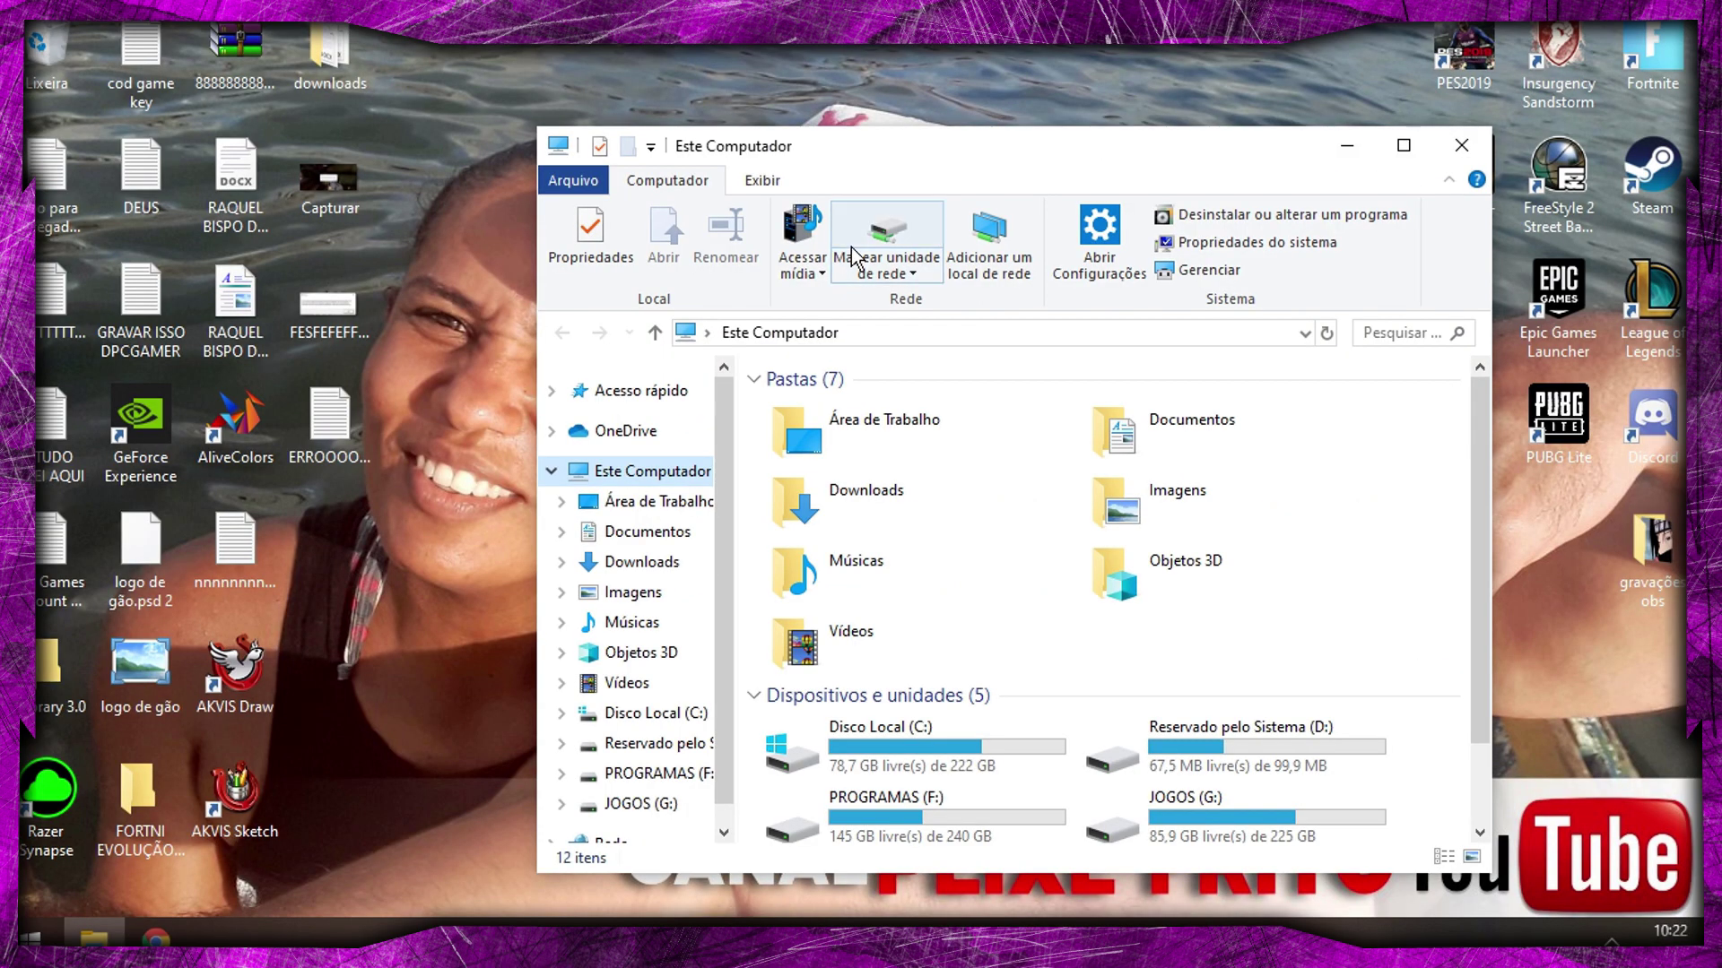
{"action": "right_click", "coordinate": [438, 142]}
{"action": "left_click", "coordinate": [475, 223]}
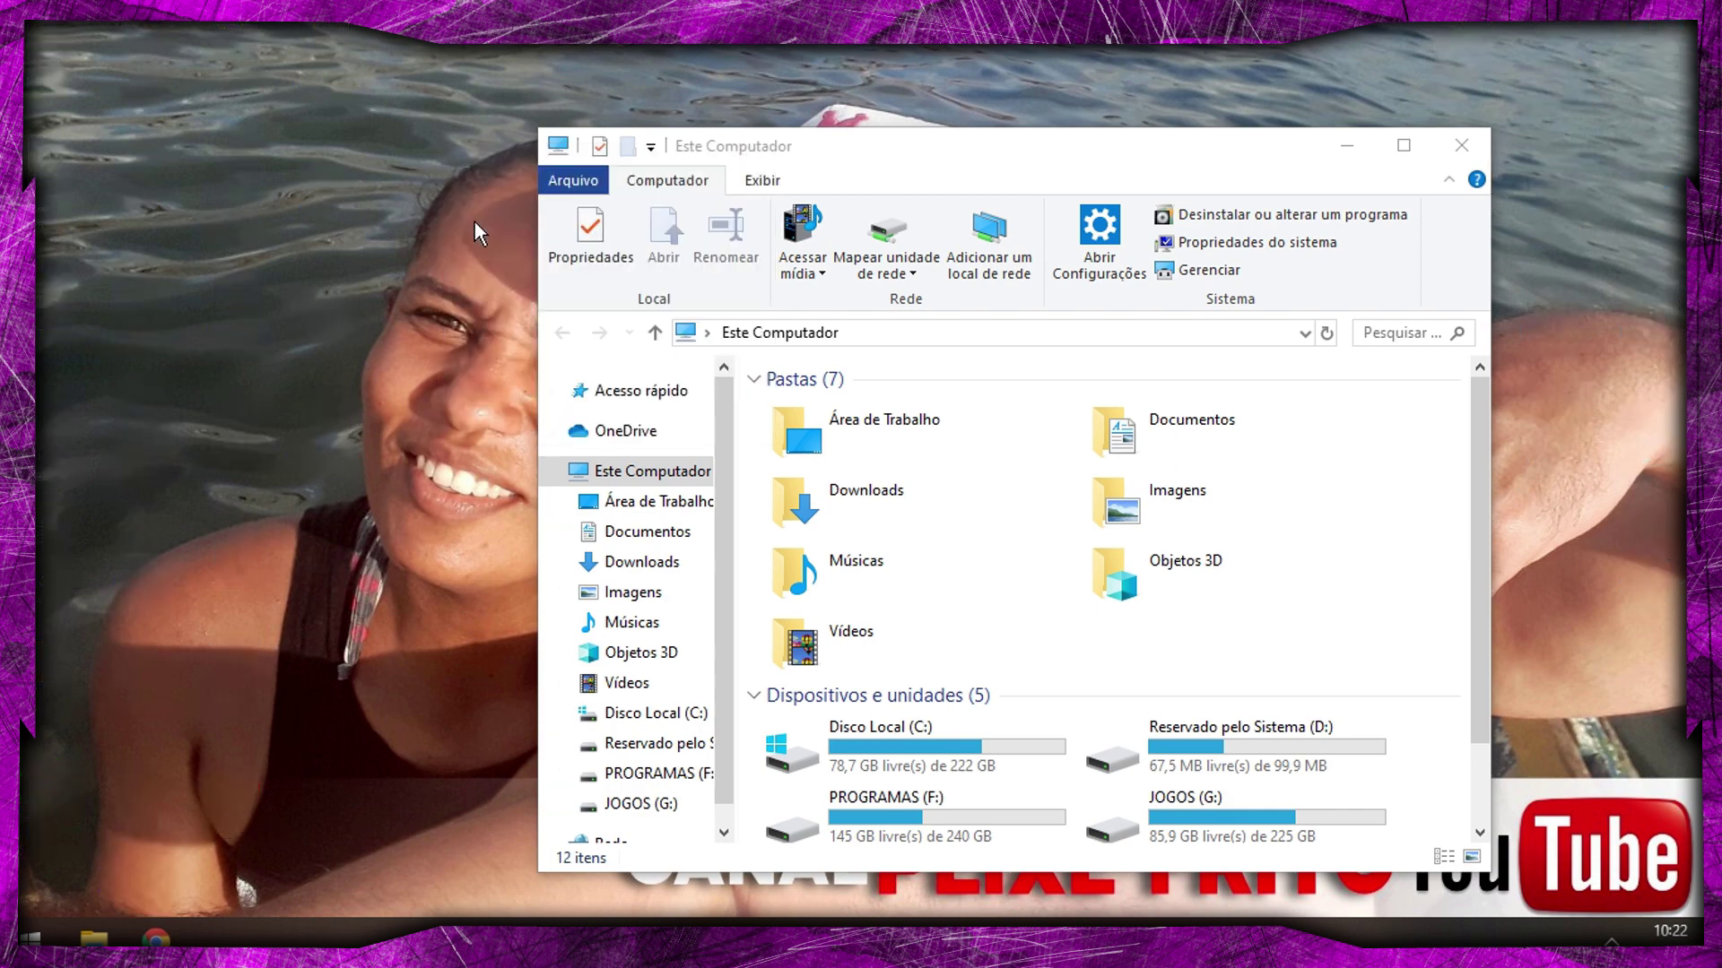
{"action": "left_click_drag", "start_coordinate": [1004, 165], "coordinate": [876, 73]}
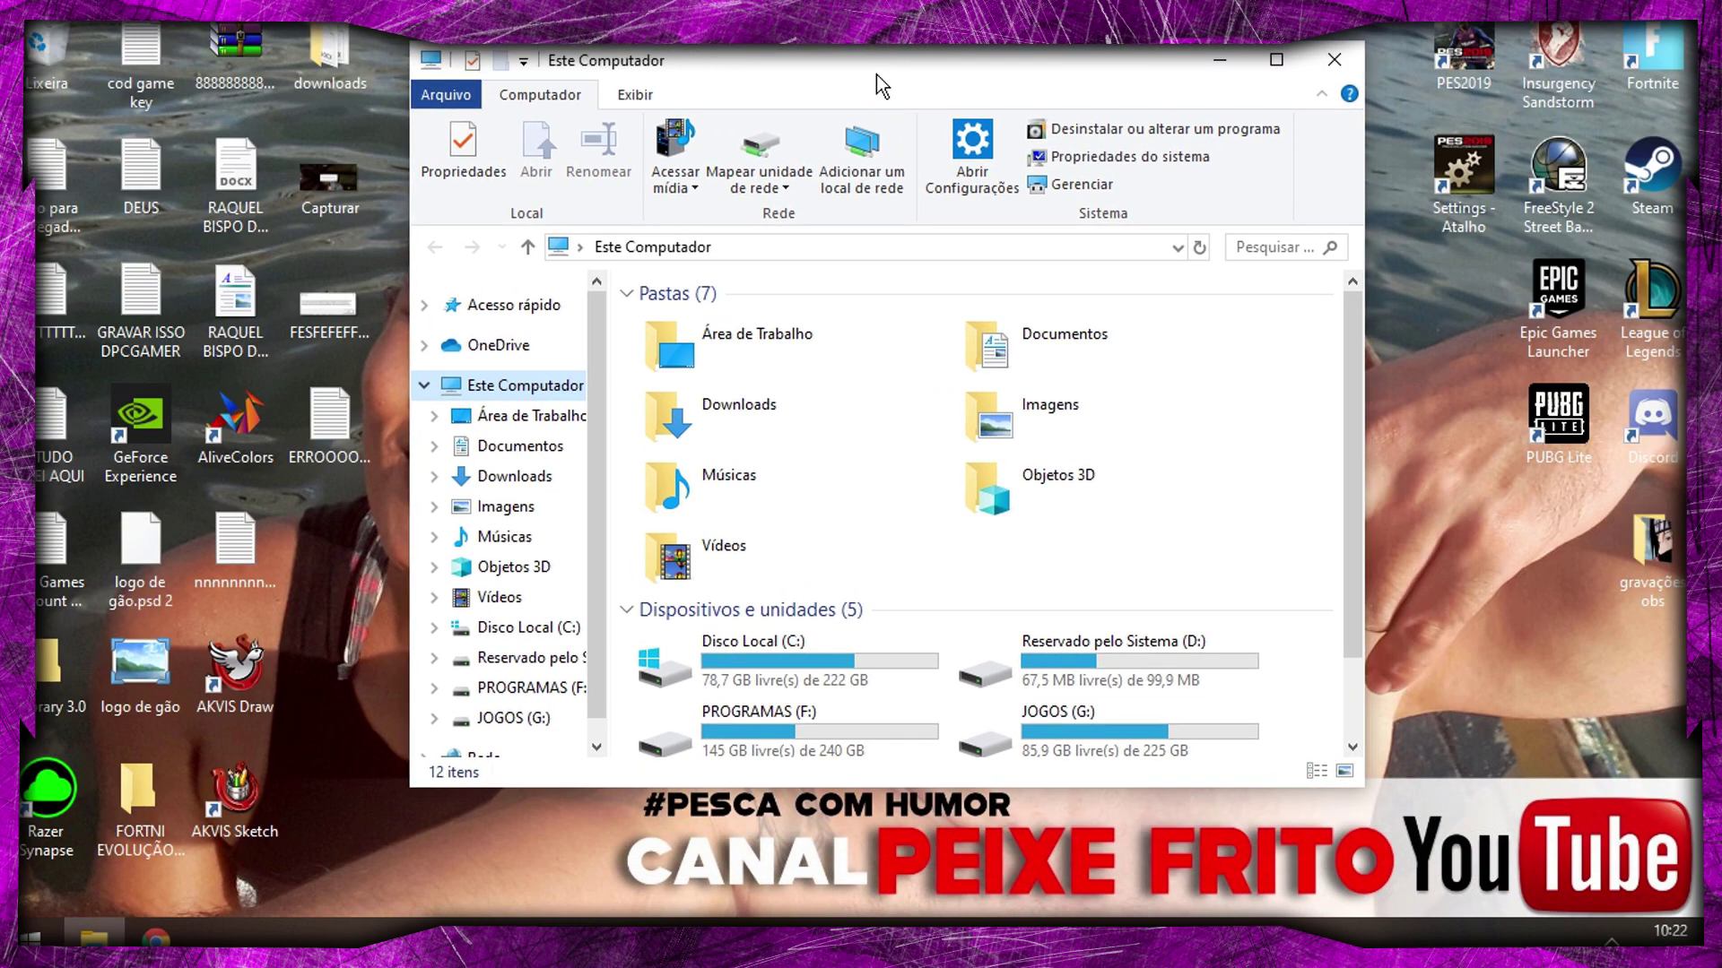
{"action": "left_click", "coordinate": [1332, 59]}
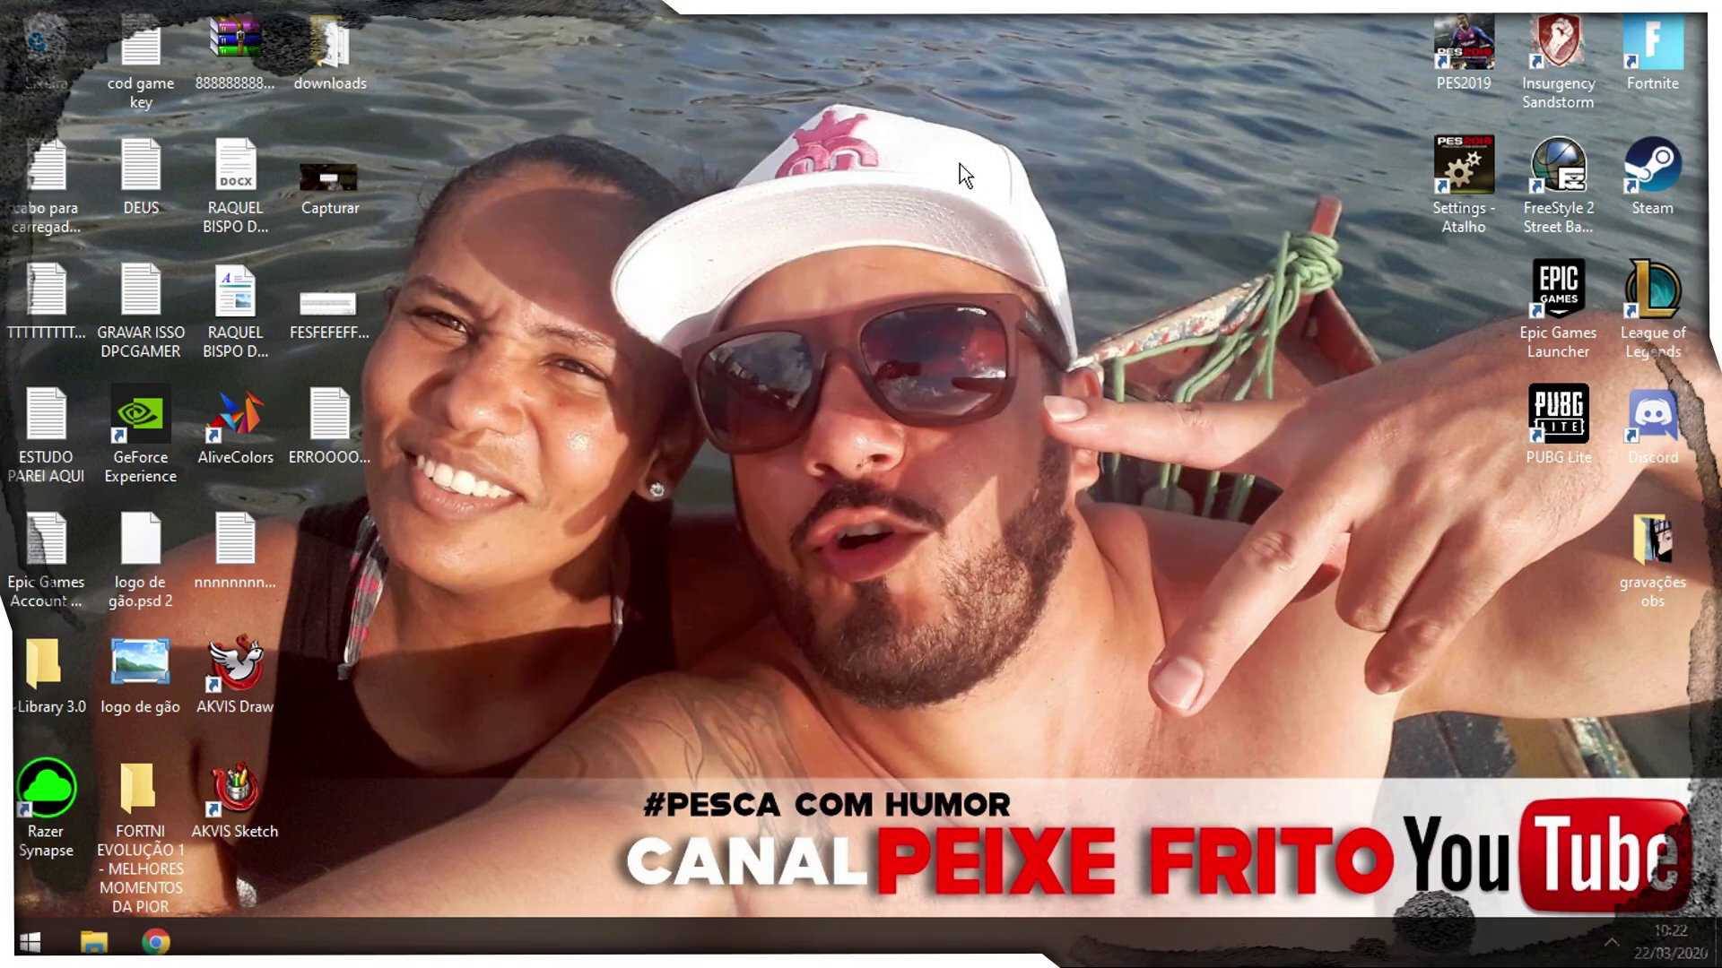
Run msconfig and open the advanced boot options for Windows 10 to review the settings.
{"action": "key", "text": "super+r"}
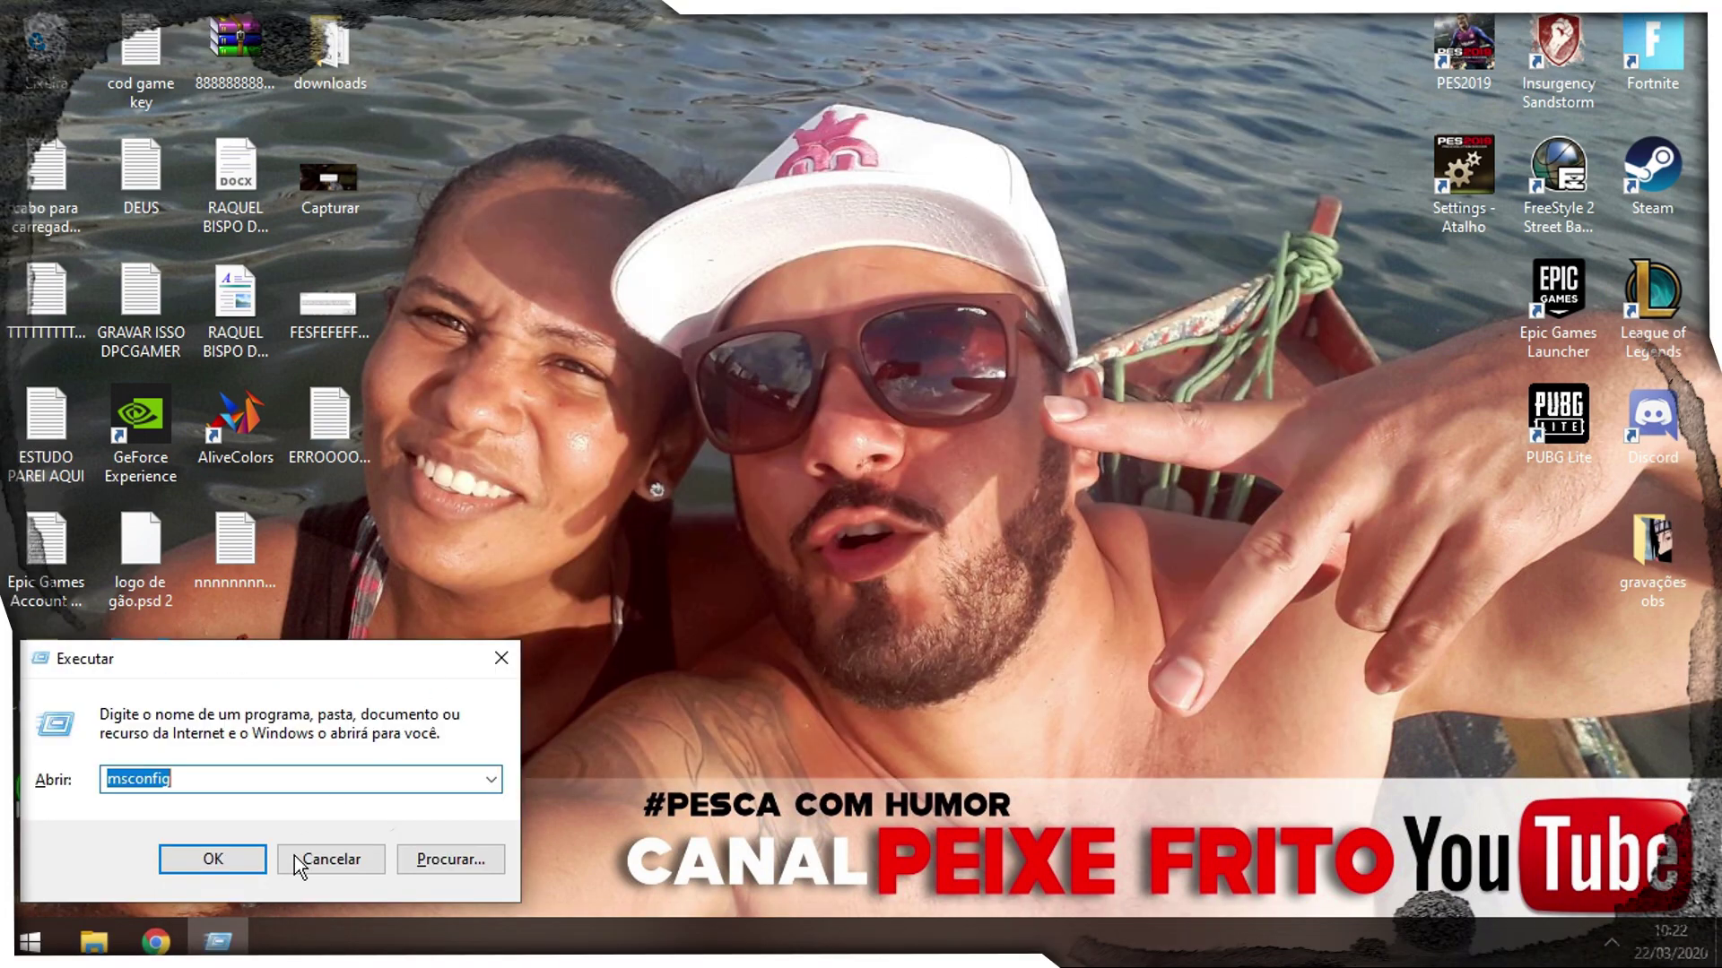
{"action": "left_click", "coordinate": [240, 858]}
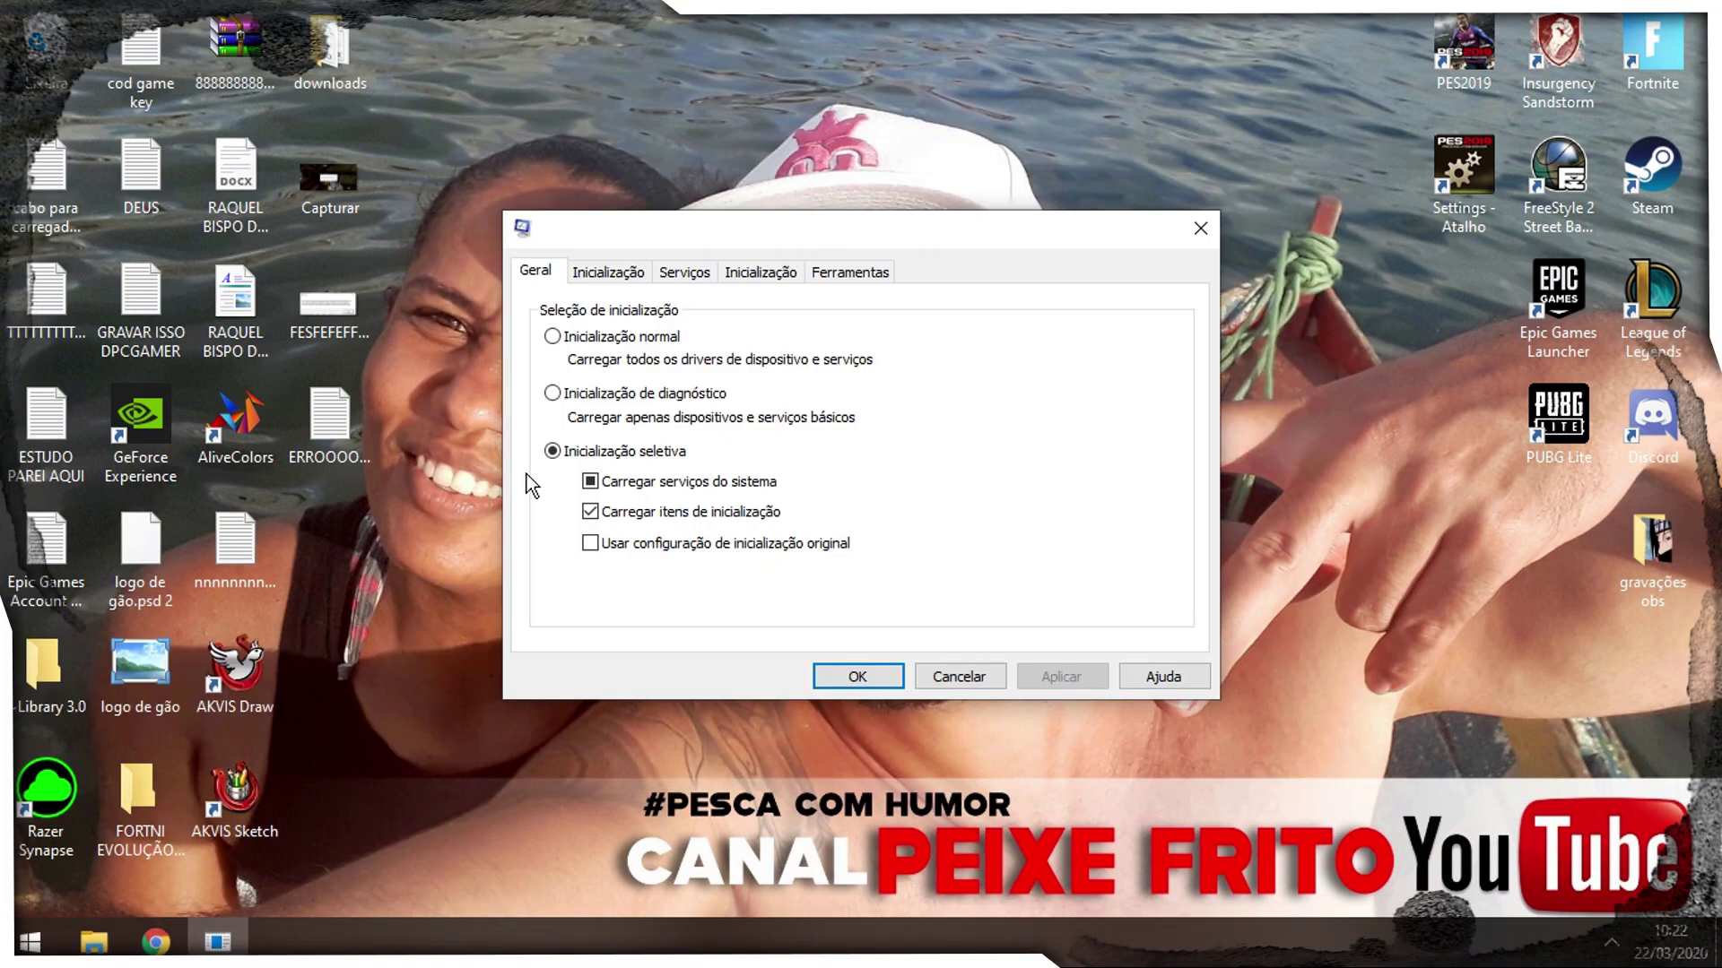
{"action": "left_click", "coordinate": [619, 273]}
{"action": "left_click", "coordinate": [591, 454]}
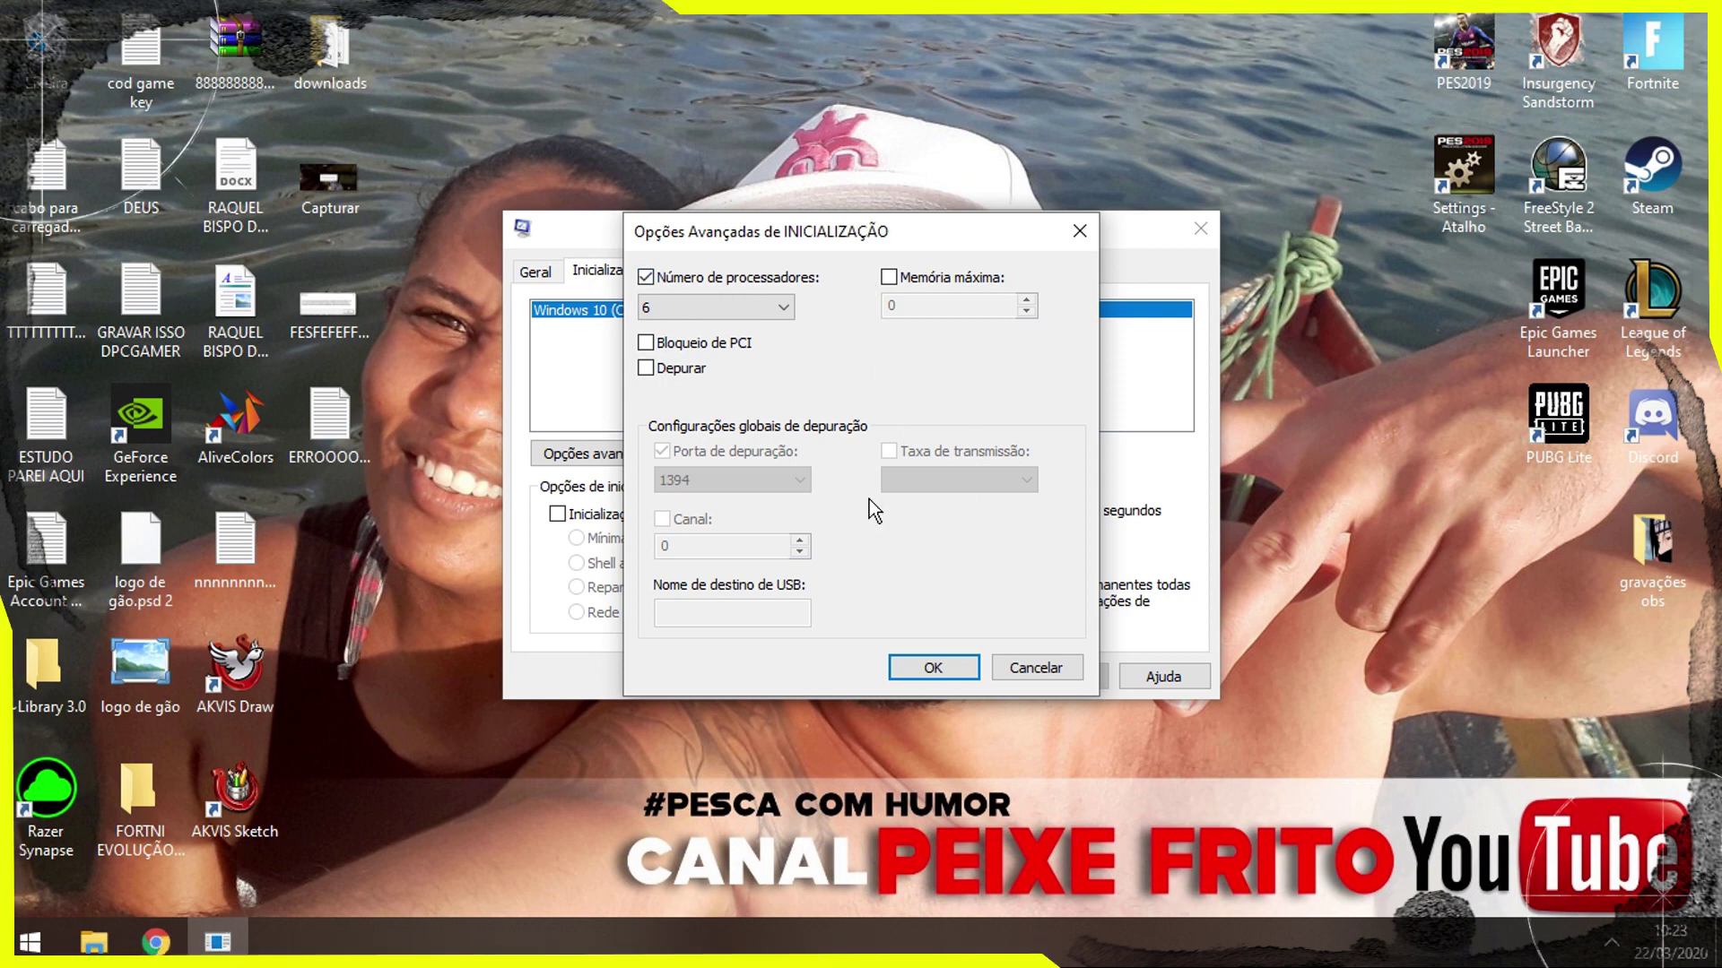
Switch Memória máxima on and back off, dismiss both configuration dialogs without applying, and refresh the desktop.
{"action": "left_click", "coordinate": [888, 277]}
{"action": "left_click", "coordinate": [891, 279]}
{"action": "left_click", "coordinate": [1080, 231]}
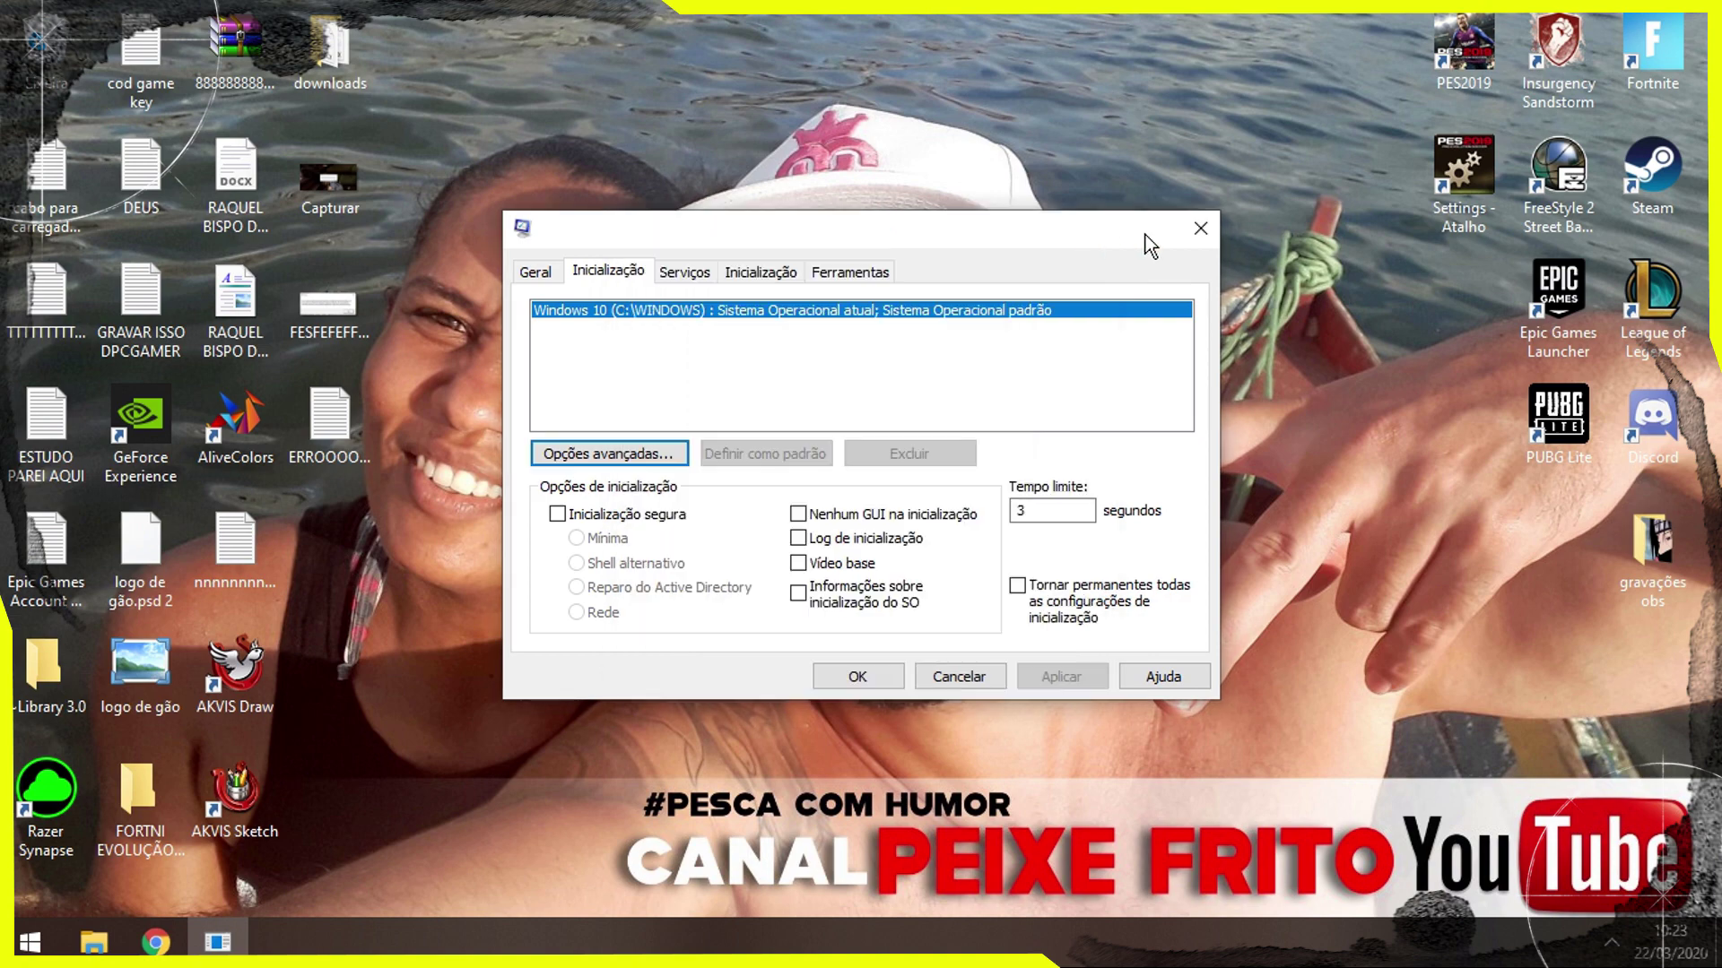
{"action": "left_click", "coordinate": [1201, 228]}
{"action": "right_click", "coordinate": [933, 226]}
{"action": "left_click", "coordinate": [994, 297]}
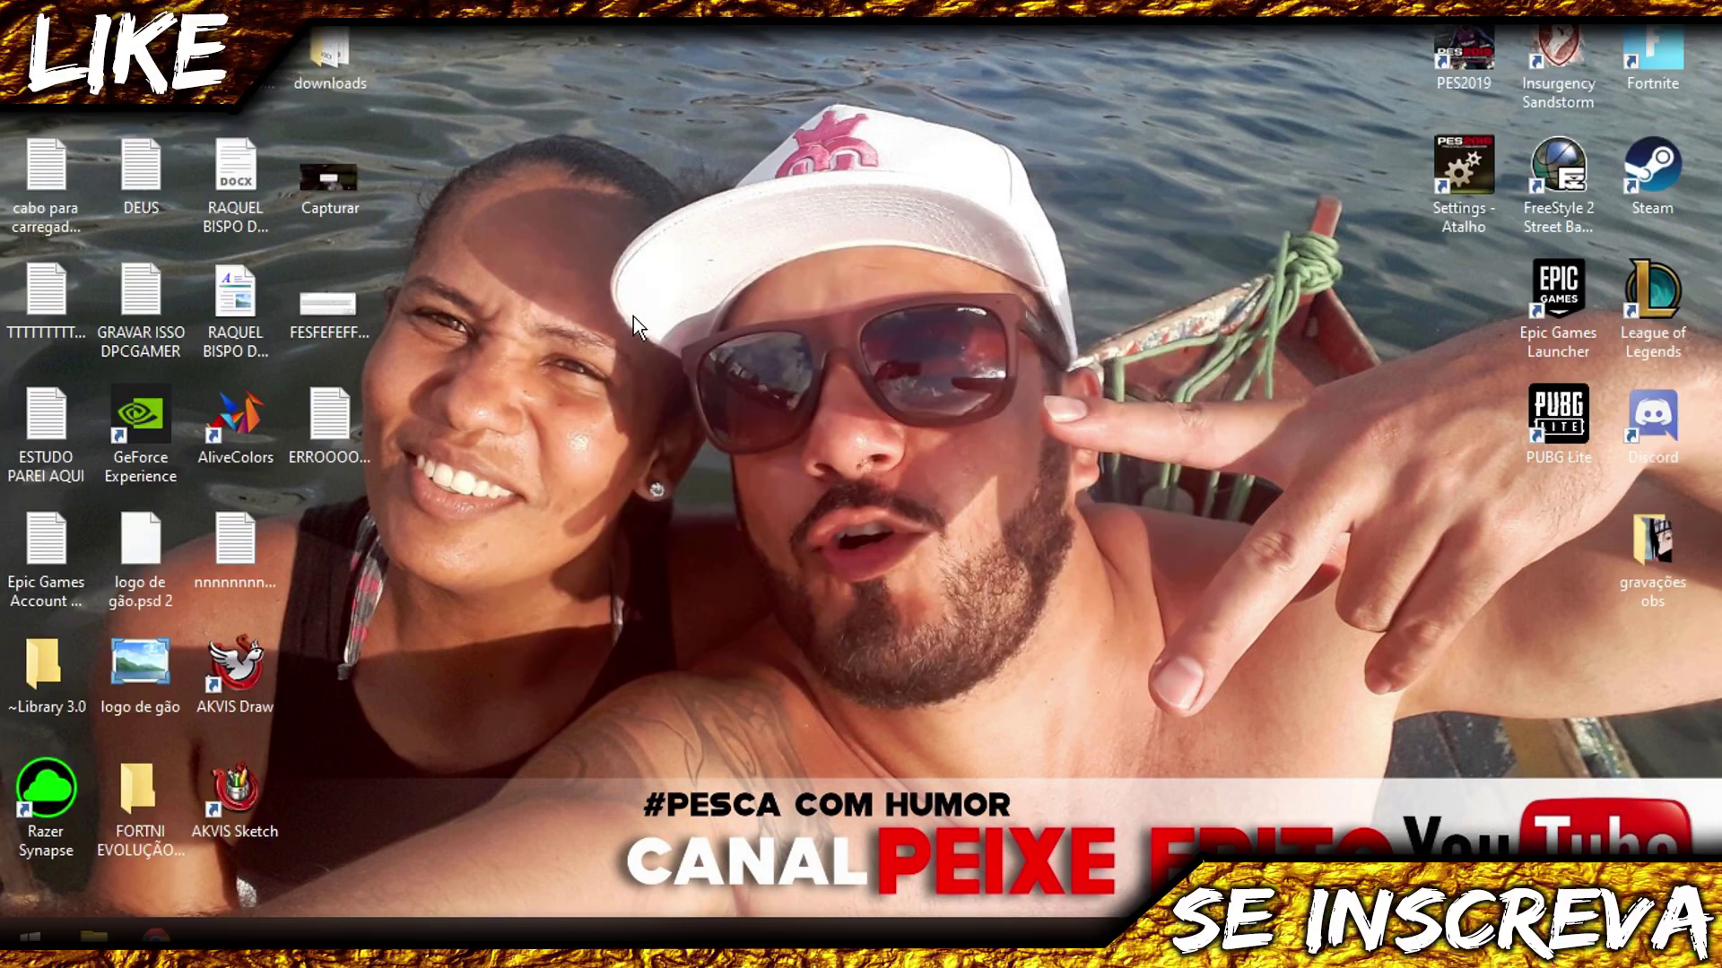
View the Capturar screenshot of the out-of-video-memory error from the desktop, close it and refresh the desktop.
{"action": "right_click", "coordinate": [633, 312]}
{"action": "left_click", "coordinate": [717, 385]}
{"action": "double_click", "coordinate": [328, 182]}
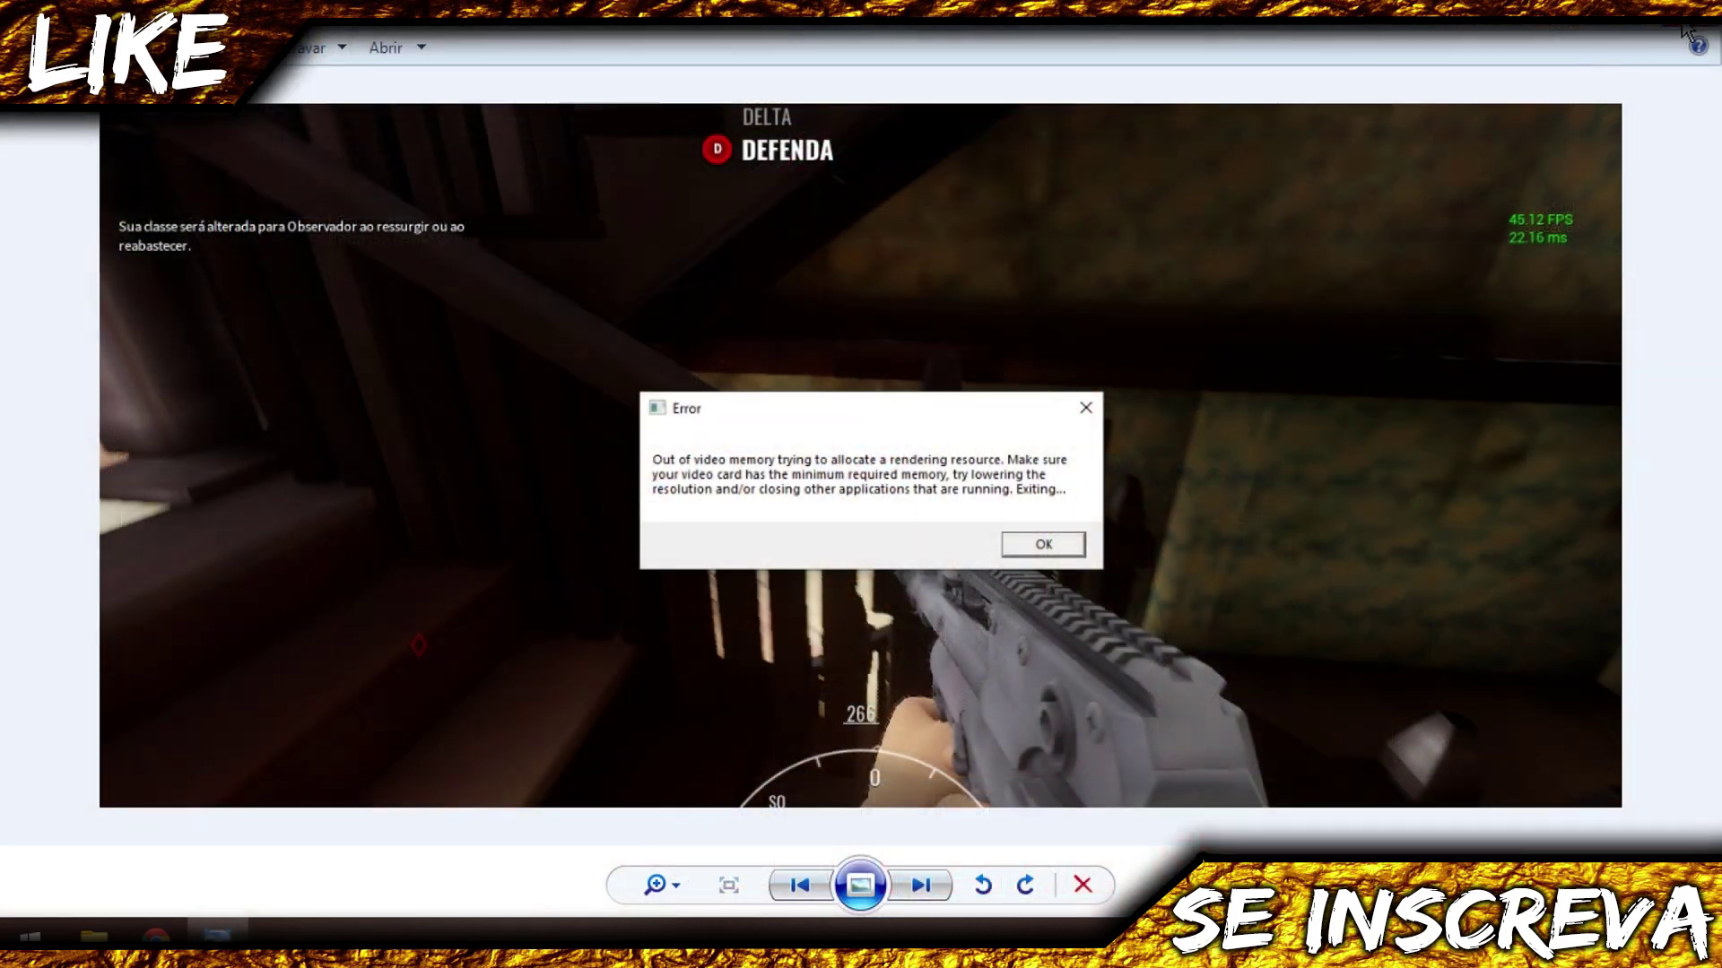
{"action": "left_click", "coordinate": [1686, 28]}
{"action": "right_click", "coordinate": [800, 212]}
{"action": "left_click", "coordinate": [906, 282]}
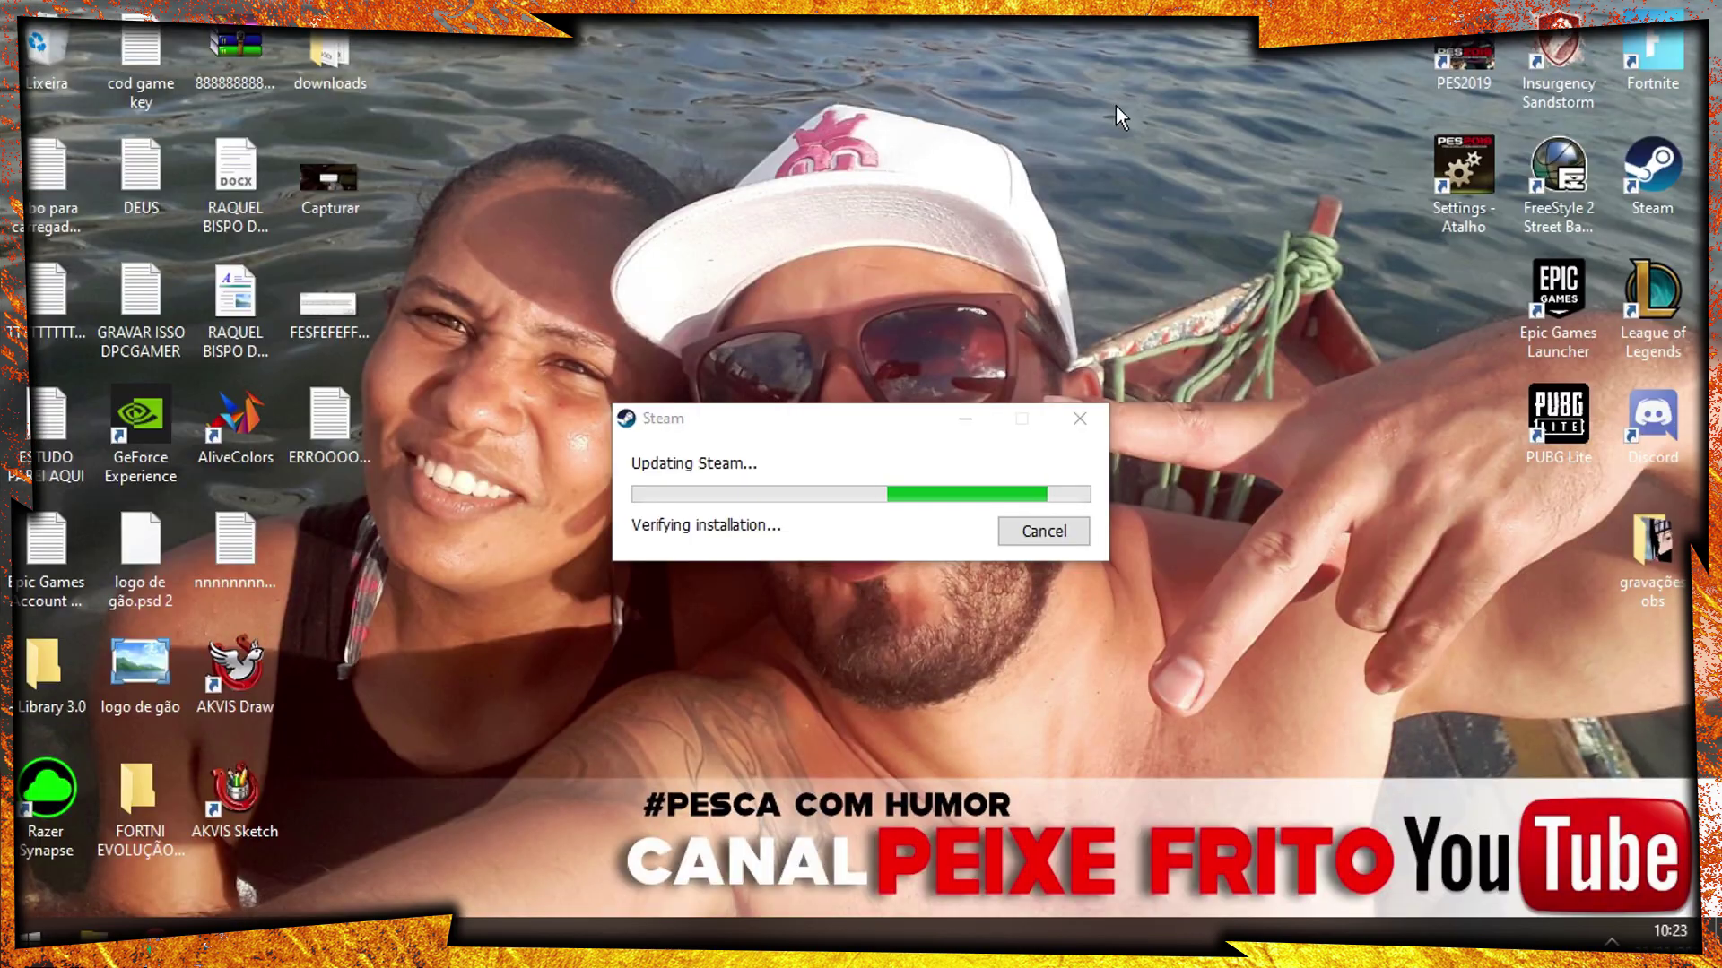
Refresh the desktop while Steam starts, check the application levels in the volume mixer and close it.
{"action": "right_click", "coordinate": [1116, 105]}
{"action": "left_click", "coordinate": [1184, 183]}
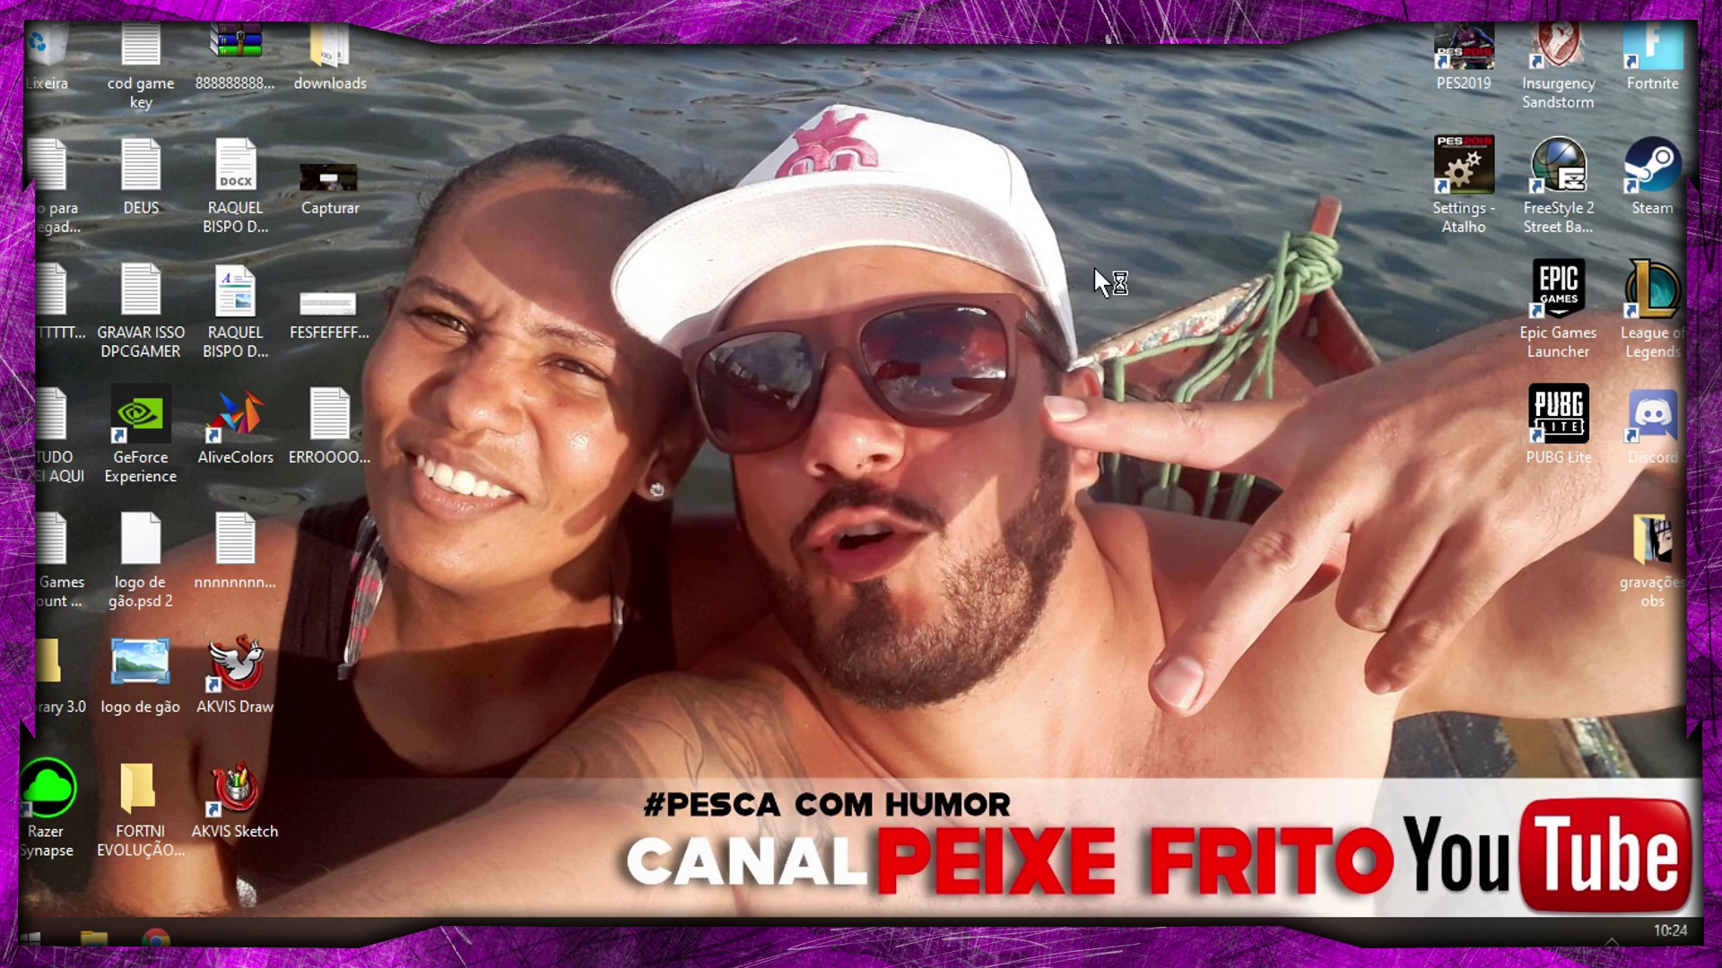
{"action": "left_click", "coordinate": [1613, 942]}
{"action": "right_click", "coordinate": [1615, 840]}
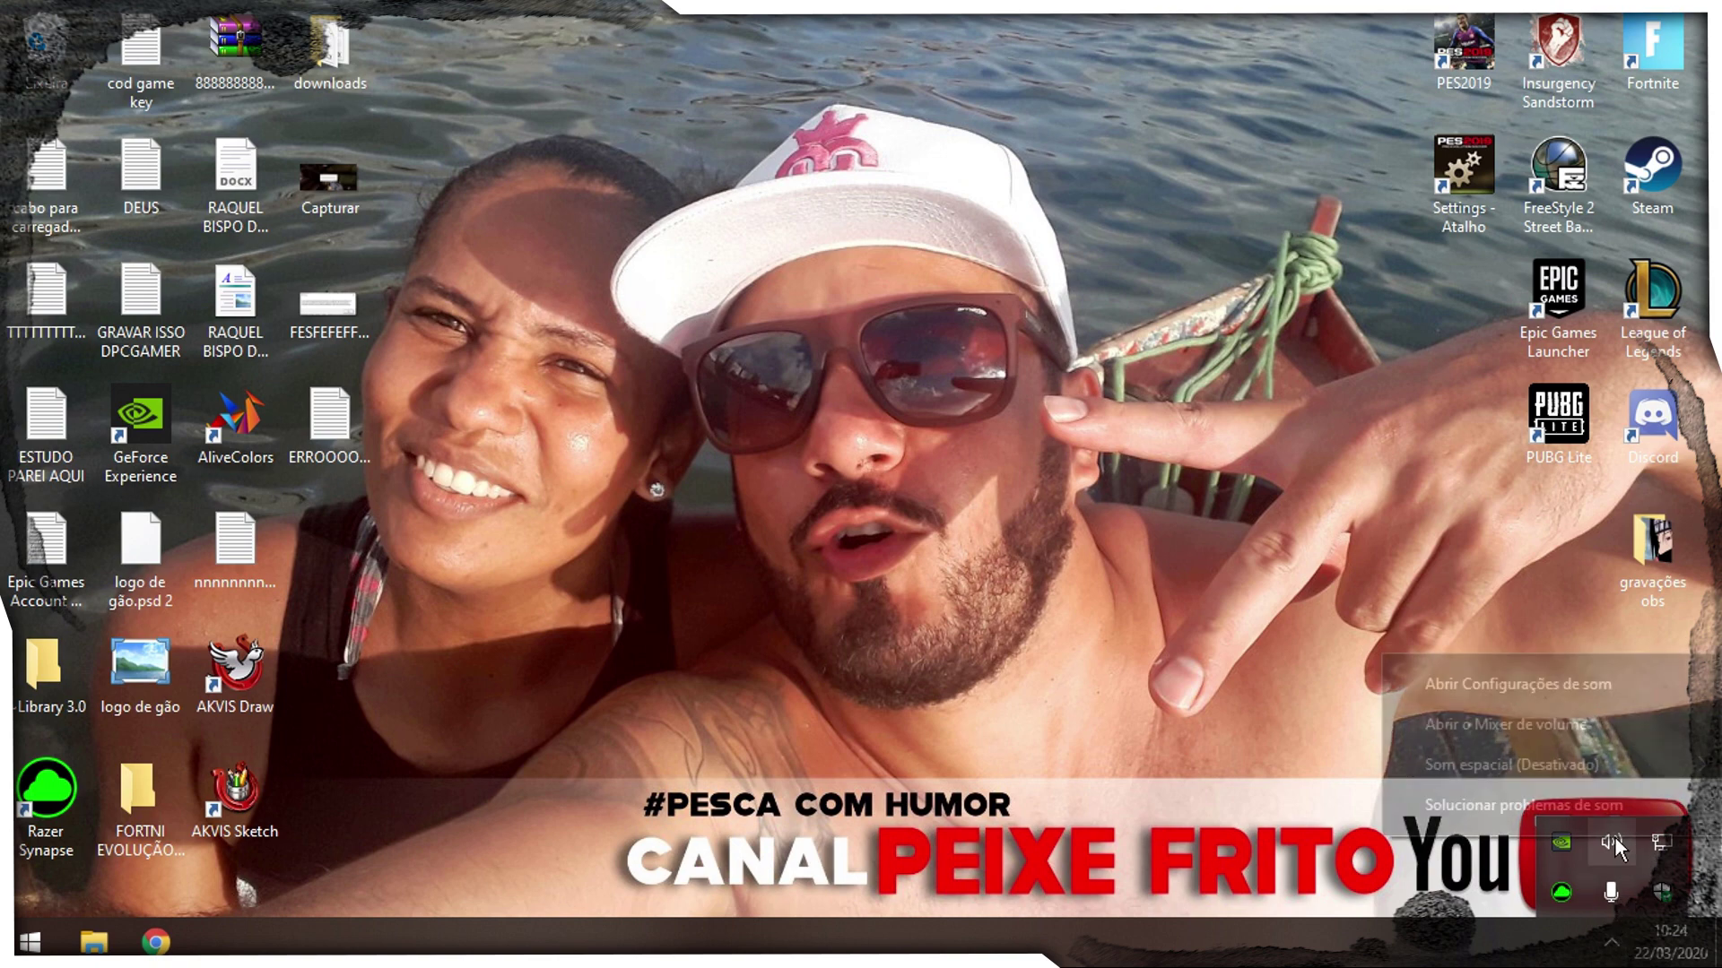
{"action": "left_click", "coordinate": [1520, 725]}
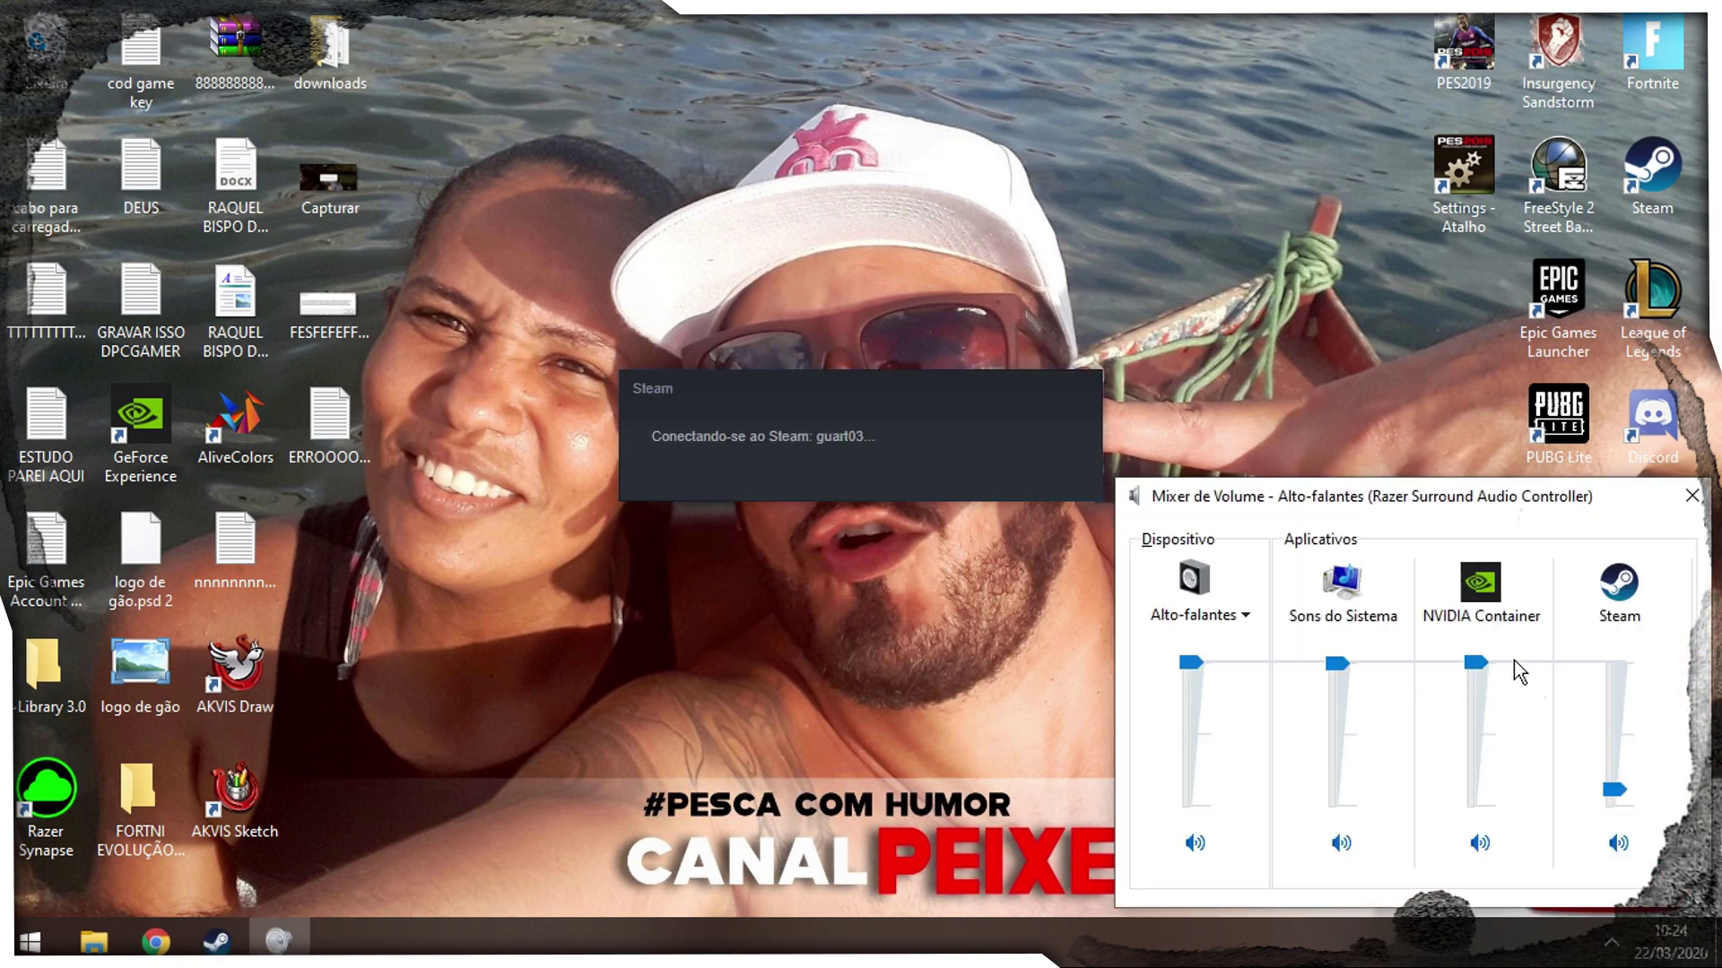
{"action": "left_click", "coordinate": [1704, 499]}
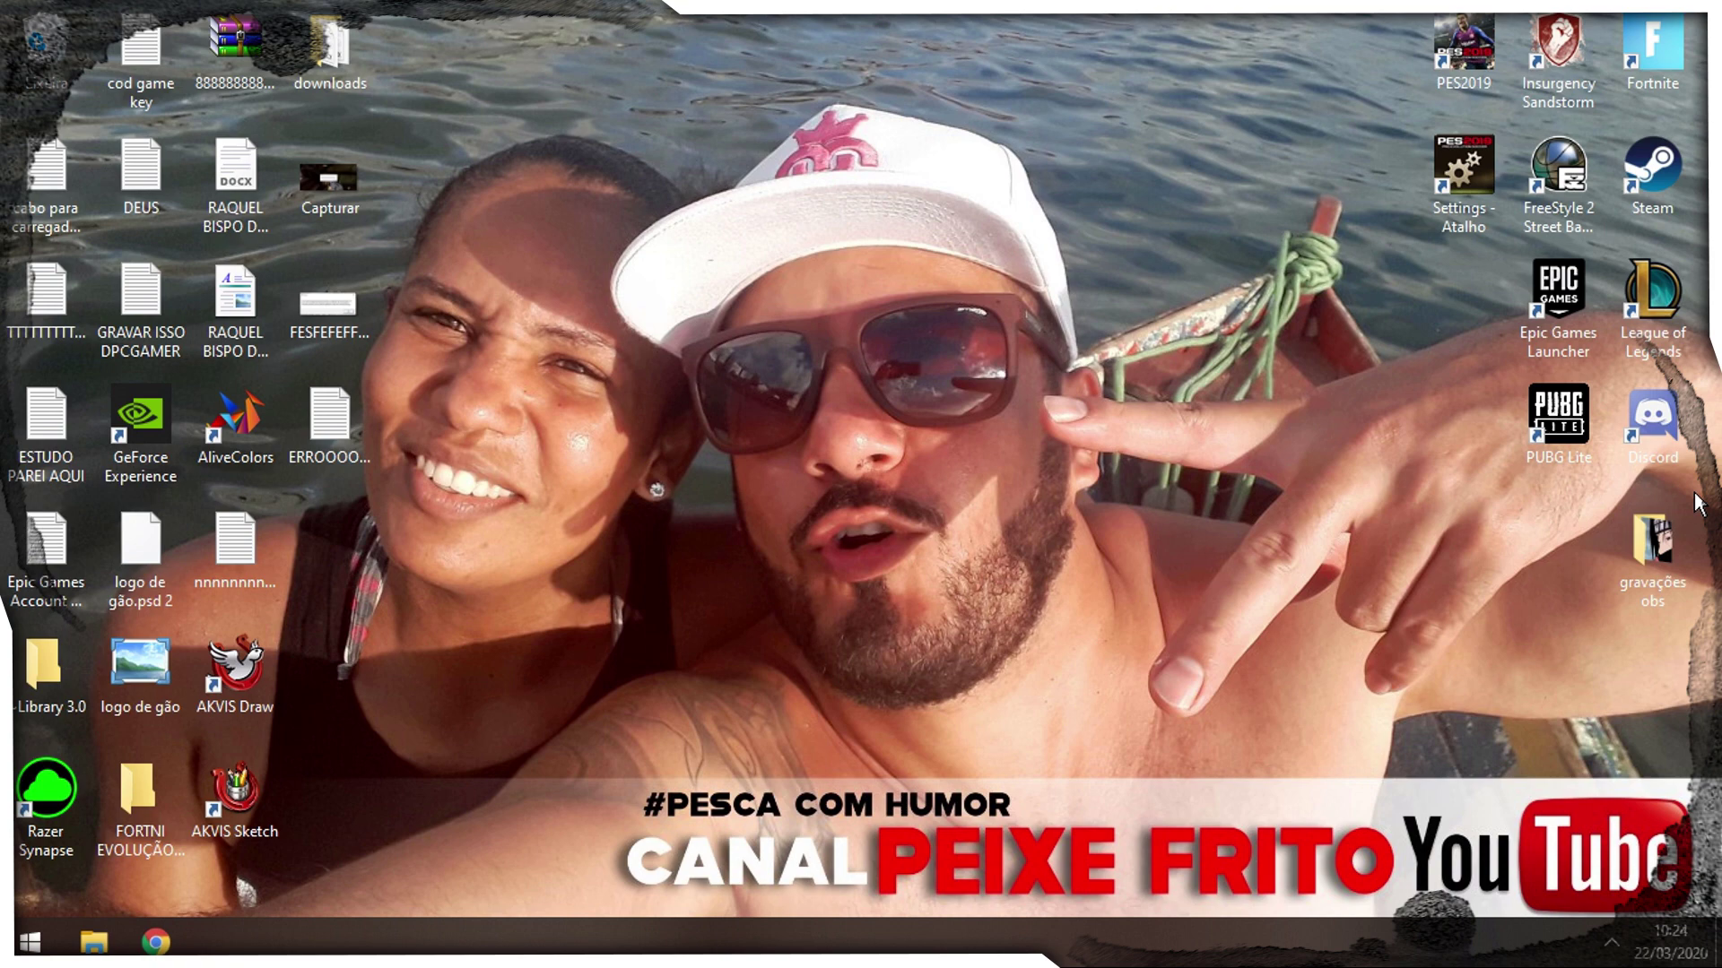
Refresh the desktop, reopen the volume mixer to check the Steam Client Bootstrapper level, and close the mixer.
{"action": "right_click", "coordinate": [1329, 457]}
{"action": "left_click", "coordinate": [1382, 530]}
{"action": "left_click", "coordinate": [1611, 942]}
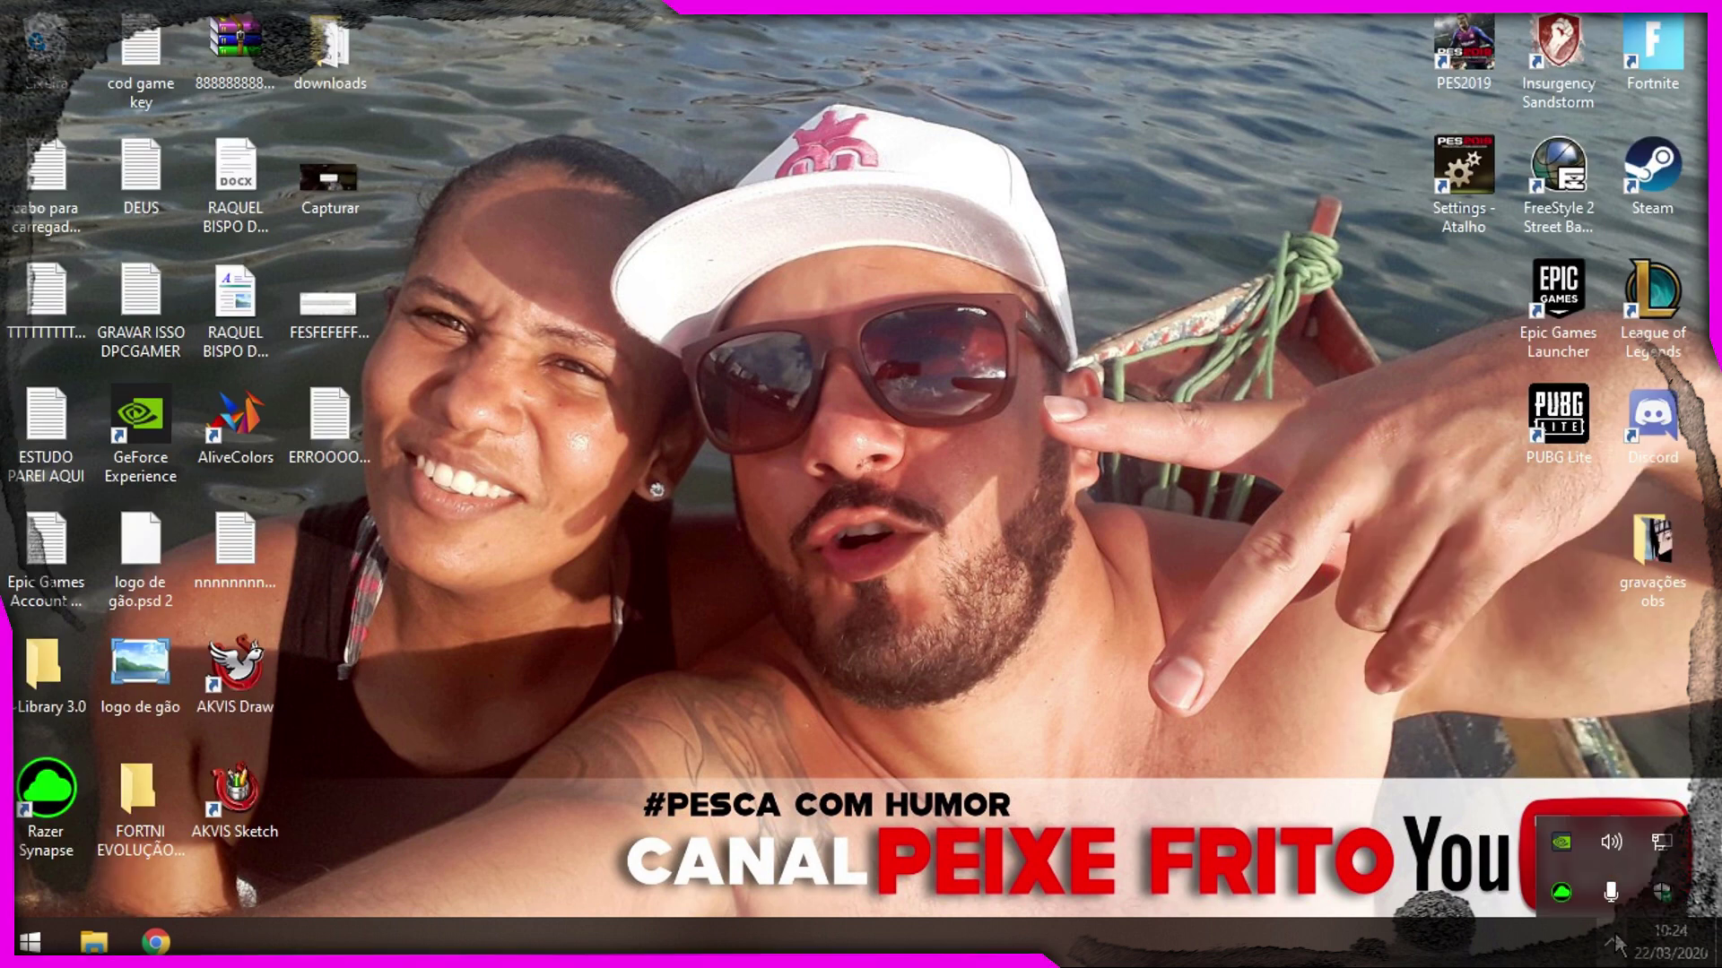
{"action": "right_click", "coordinate": [1614, 841]}
{"action": "left_click", "coordinate": [1529, 726]}
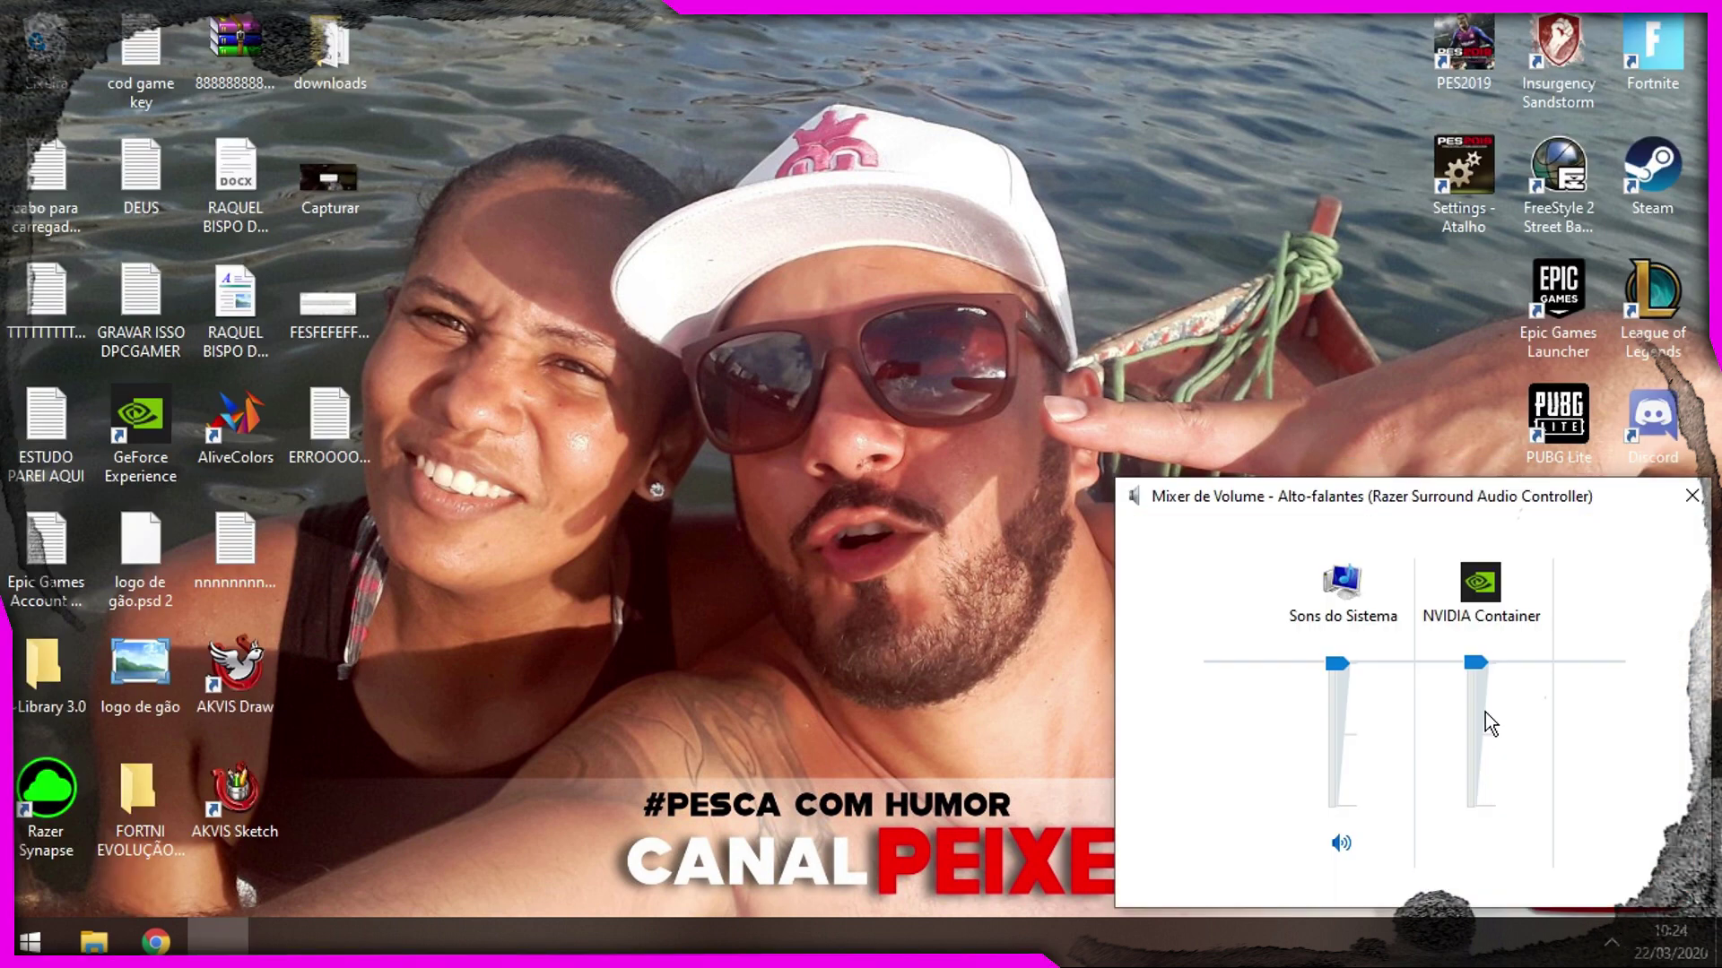
{"action": "left_click", "coordinate": [1611, 942]}
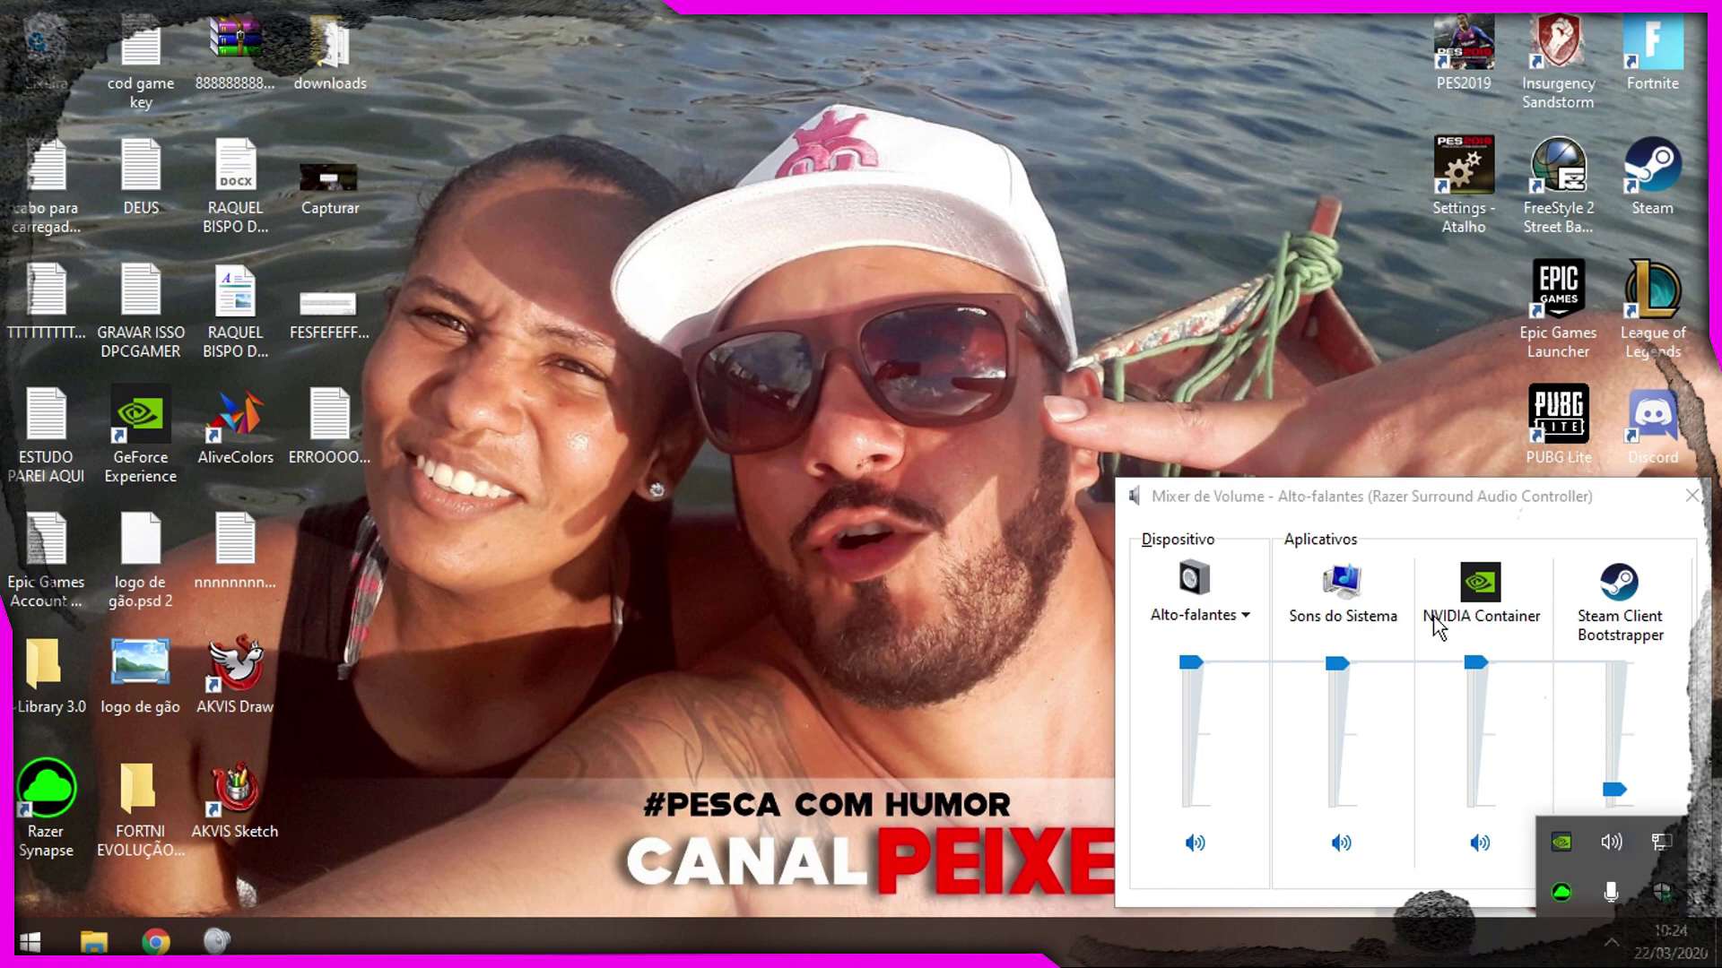
{"action": "left_click", "coordinate": [1692, 495]}
Refresh the desktop and check the volume mixer for the game's level while Insurgency Sandstorm loads, closing the mixer again.
{"action": "right_click", "coordinate": [1148, 413]}
{"action": "left_click", "coordinate": [1193, 483]}
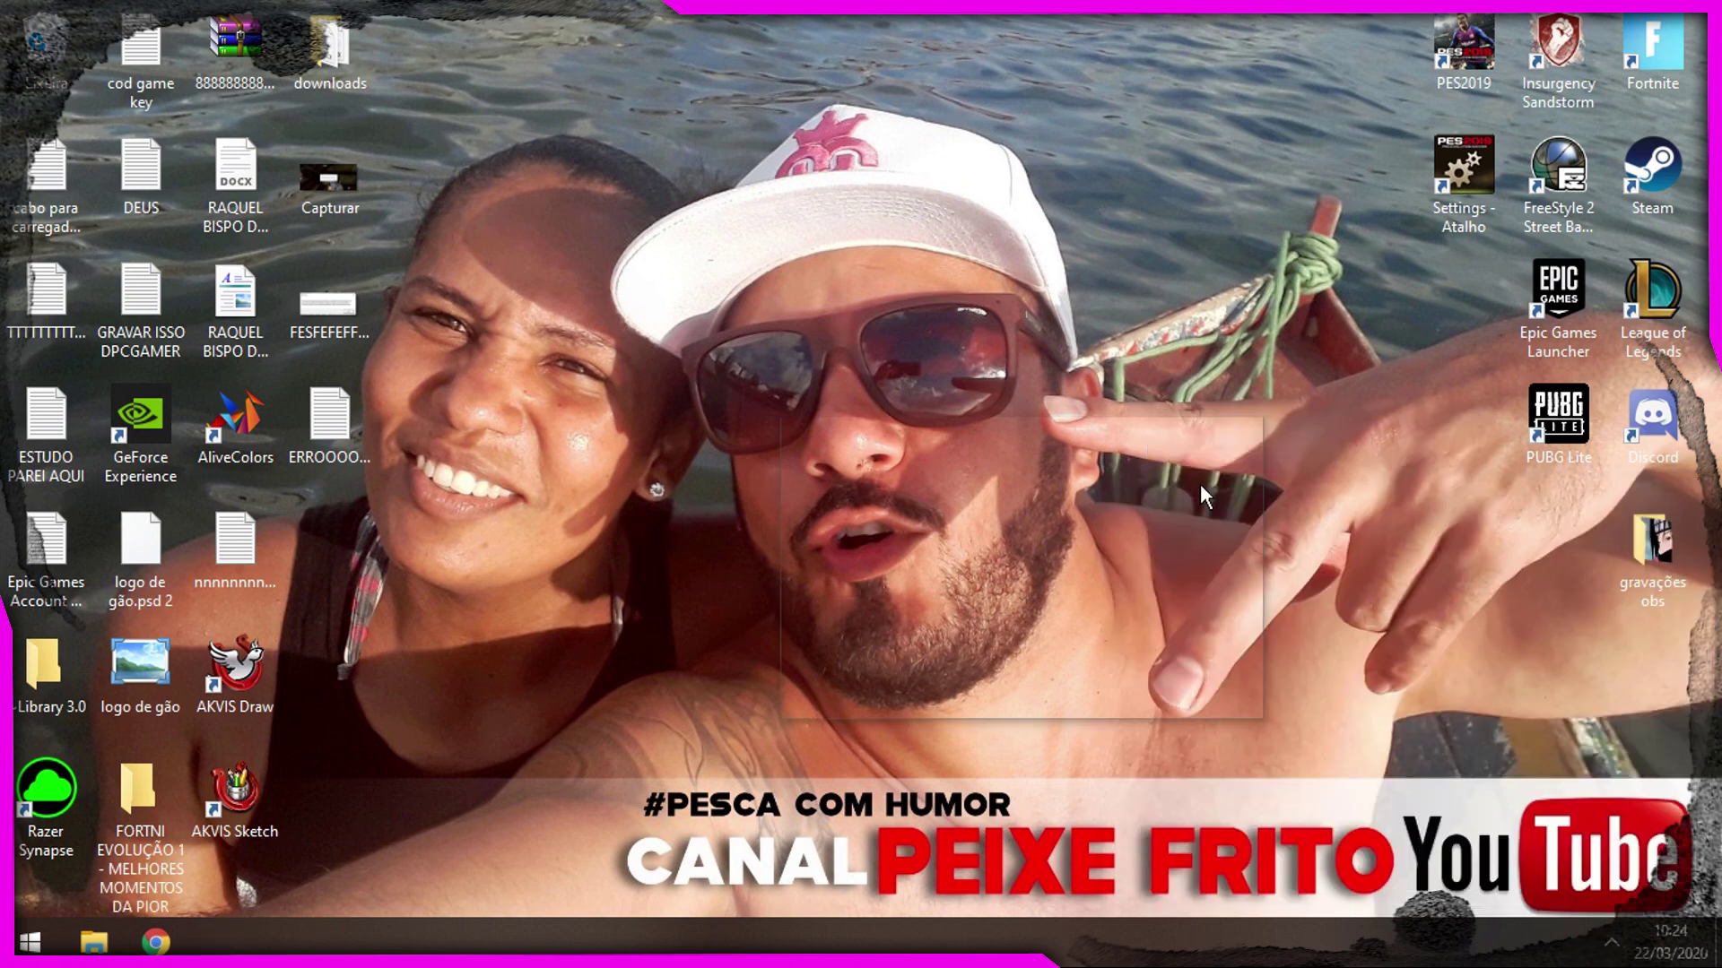
{"action": "left_click", "coordinate": [1611, 942]}
{"action": "right_click", "coordinate": [1649, 794]}
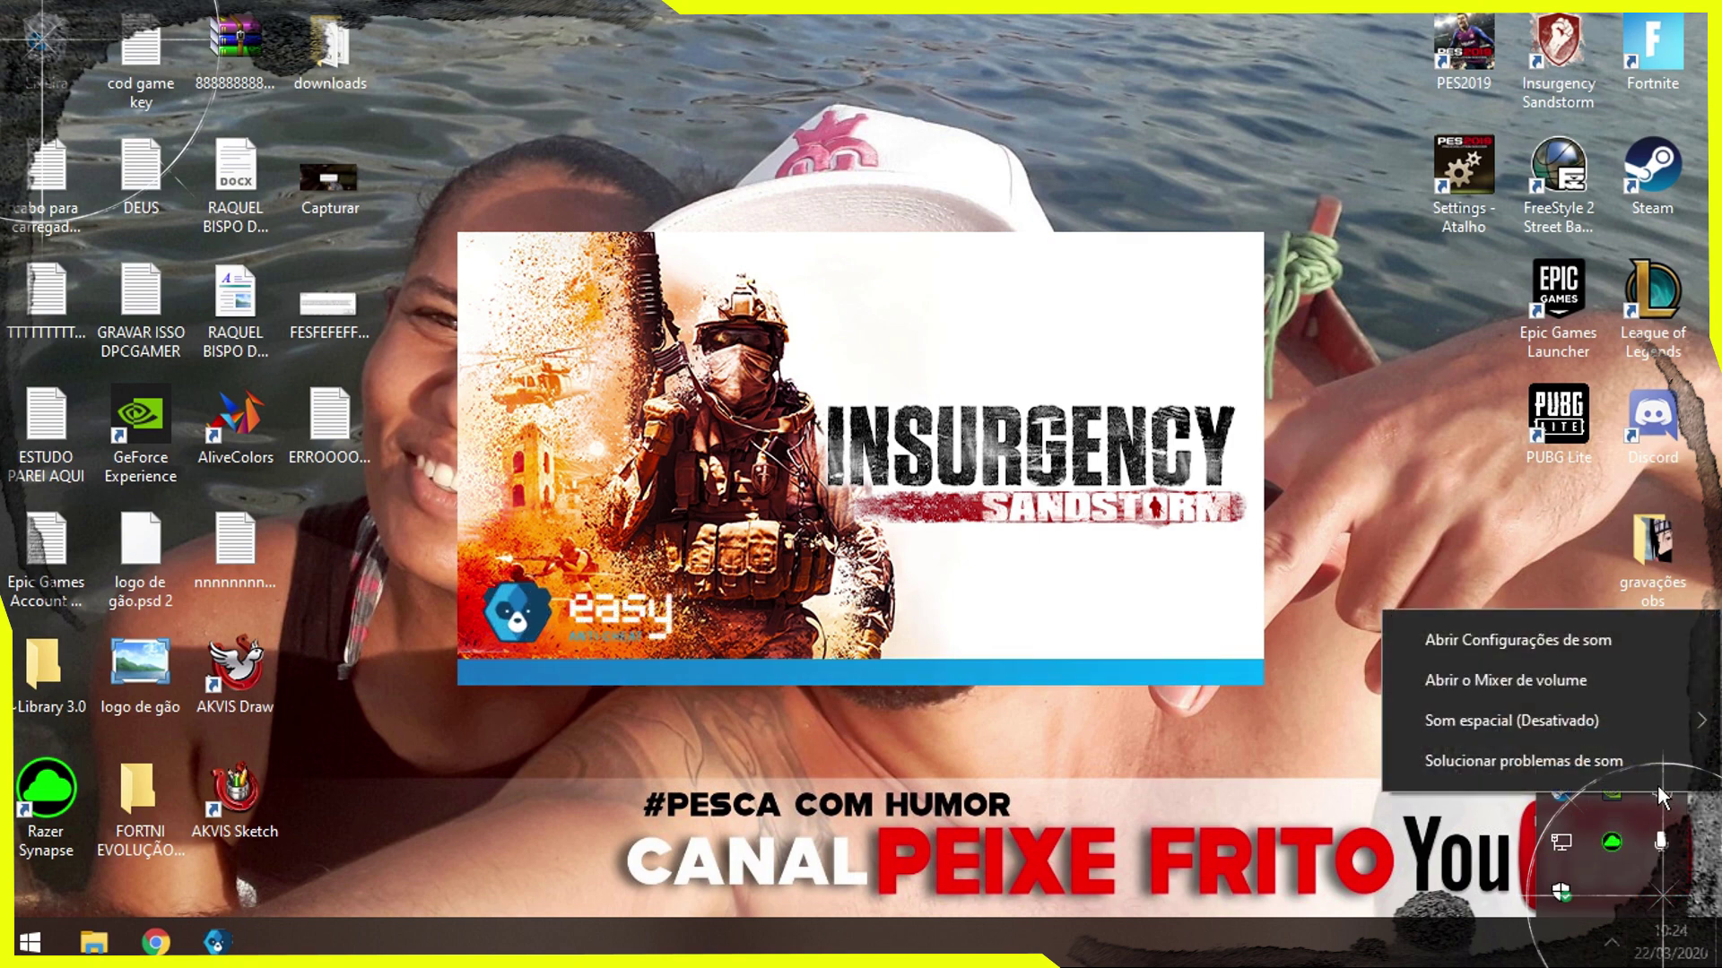
{"action": "left_click", "coordinate": [1578, 683]}
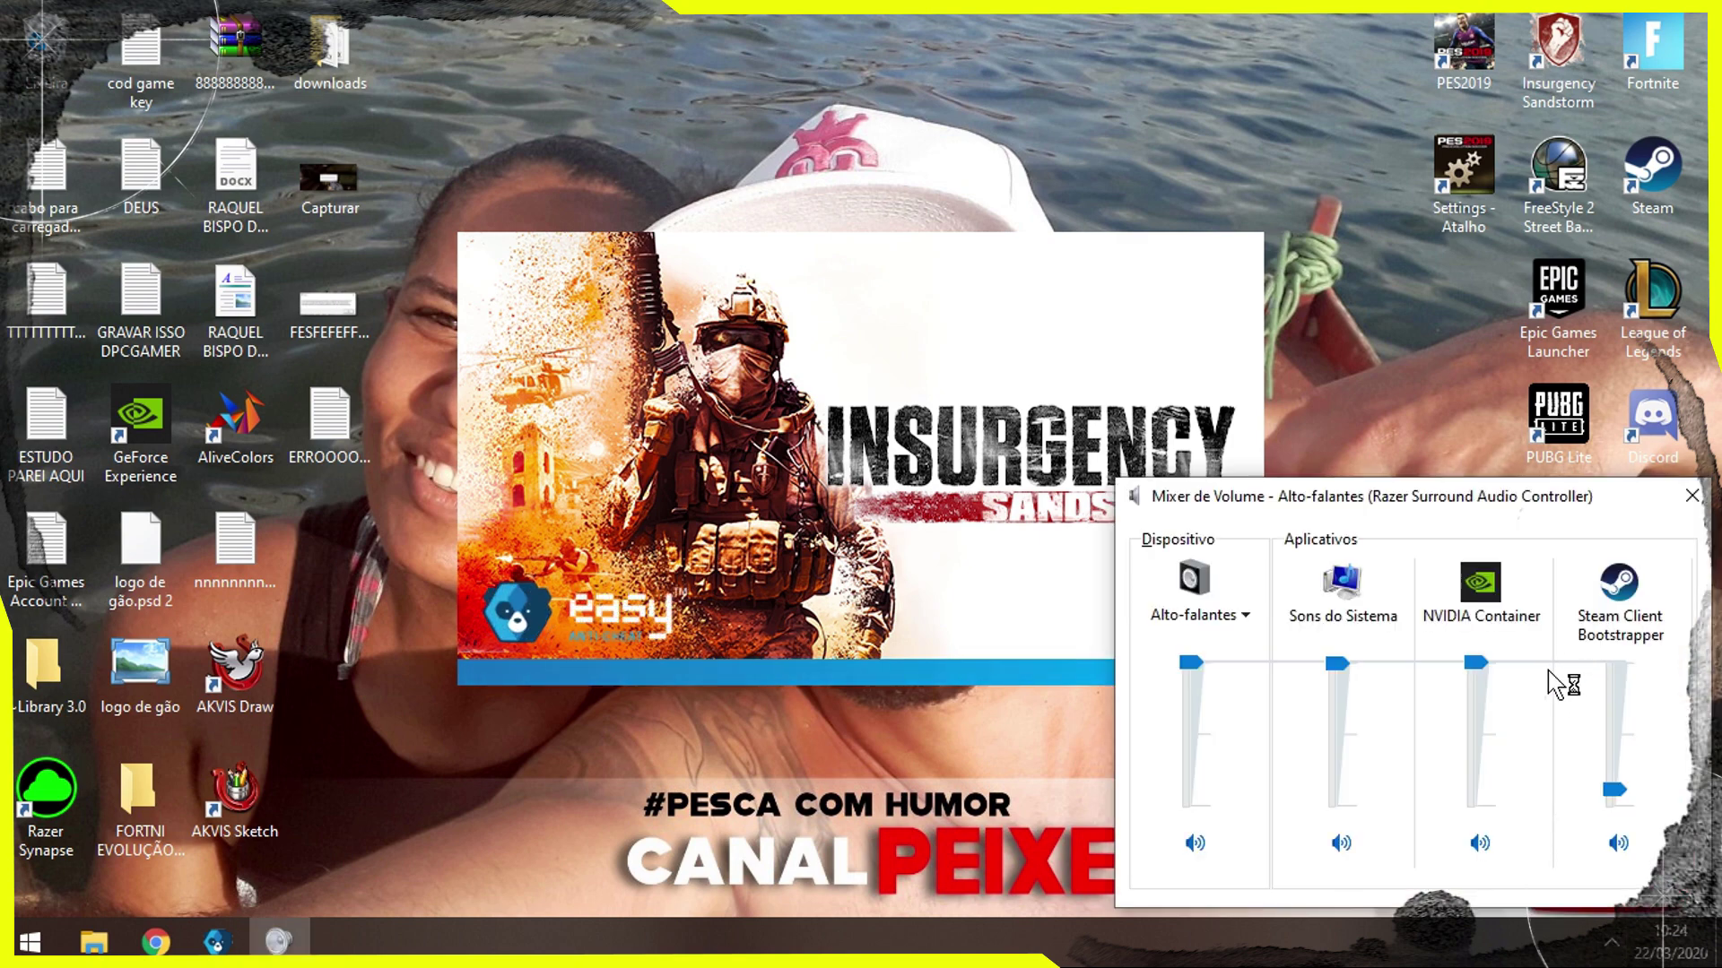
{"action": "left_click", "coordinate": [1688, 498]}
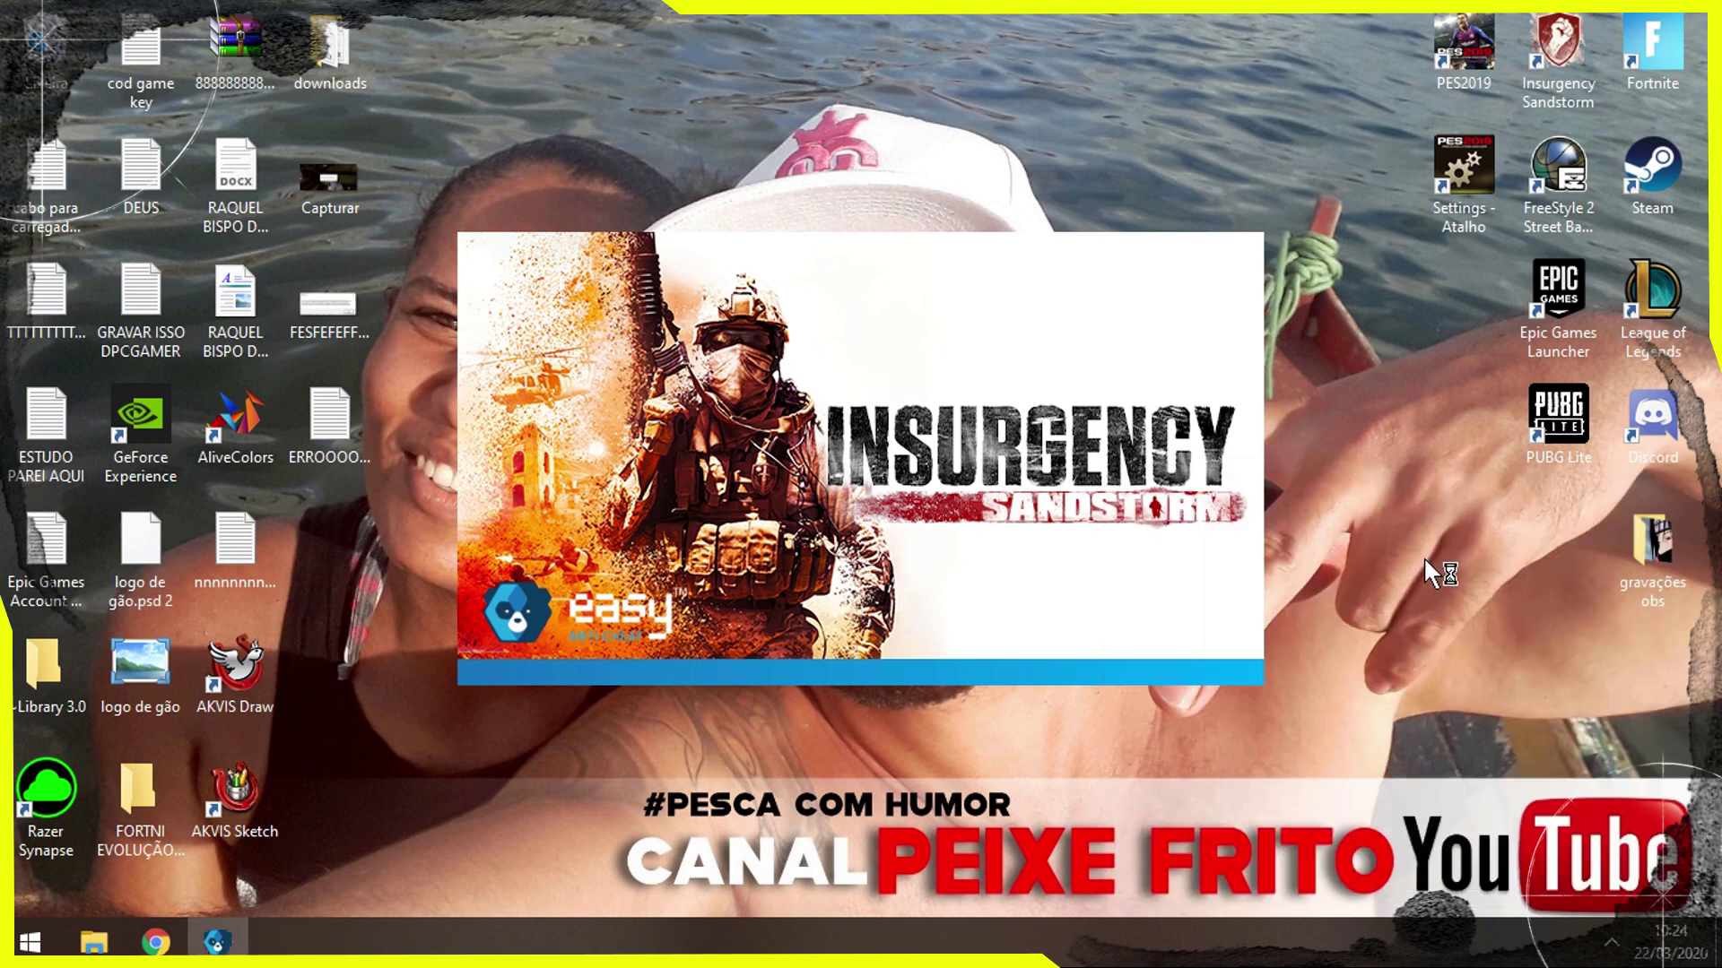